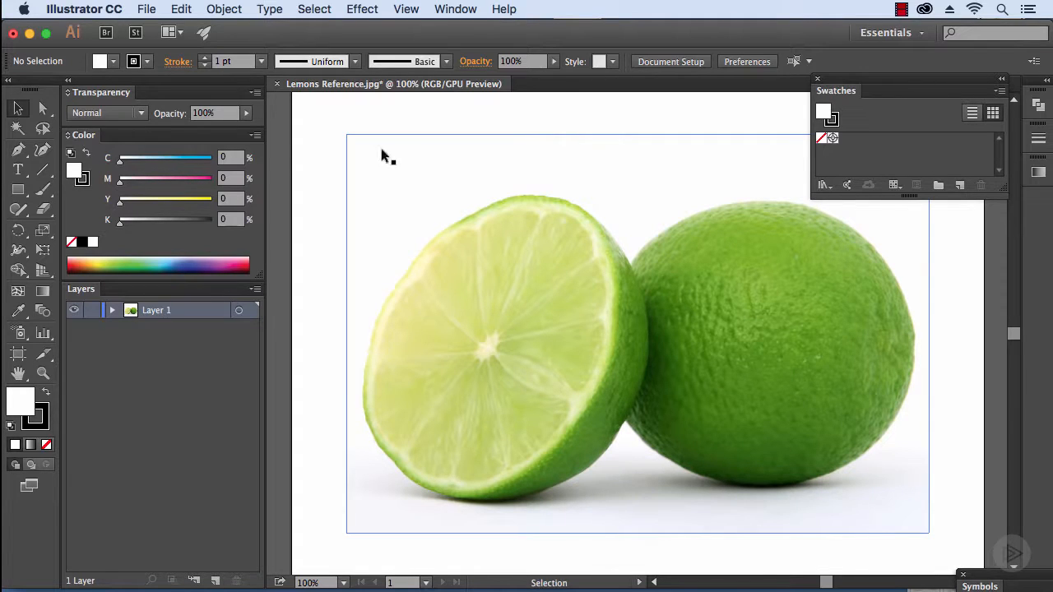
- Lock the layer holding the lime photo and rename it Reference
click(91, 311)
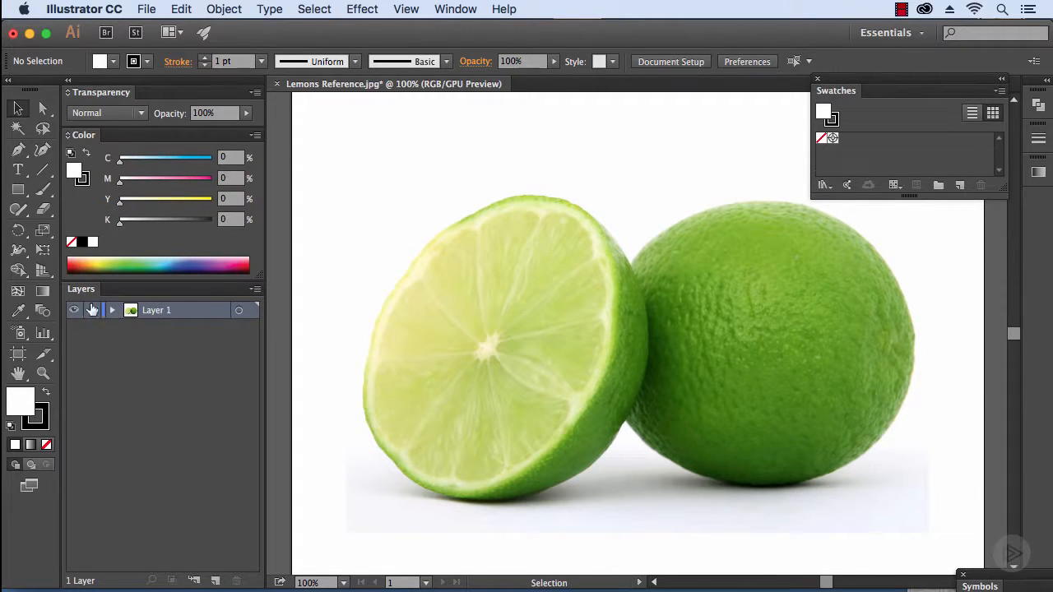
double_click(157, 311)
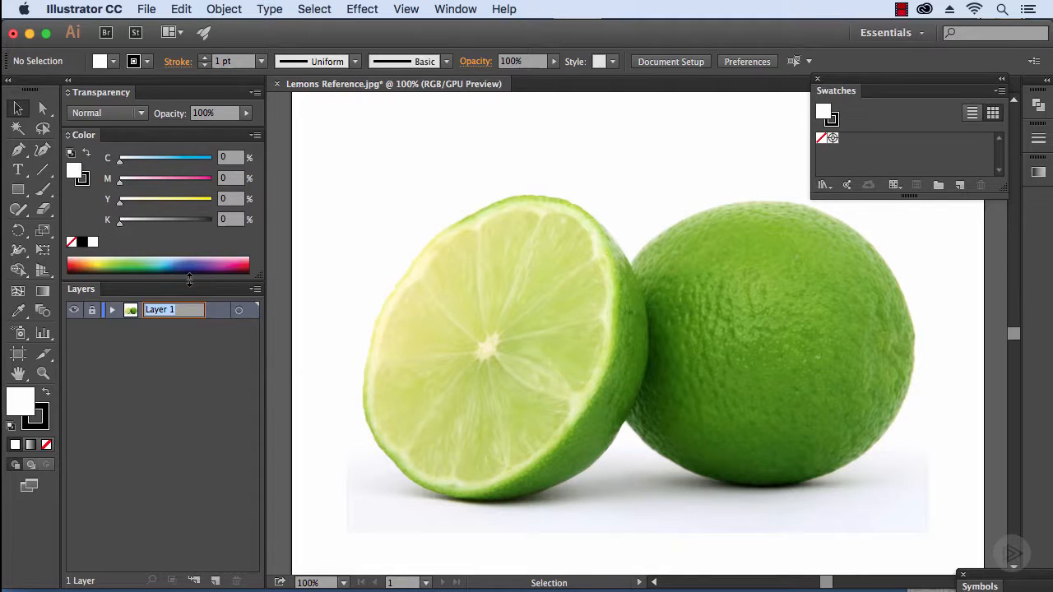
text(Reference)
key(Return)
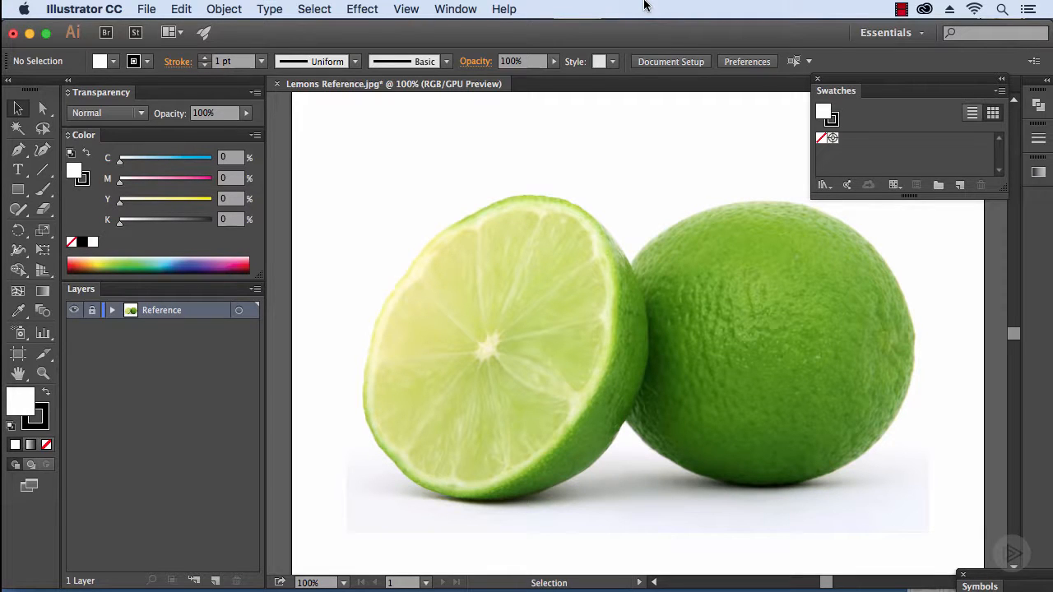
- Examine the whole lime's skin texture, highlights and shading in the reference photo up close
key(super+equal)
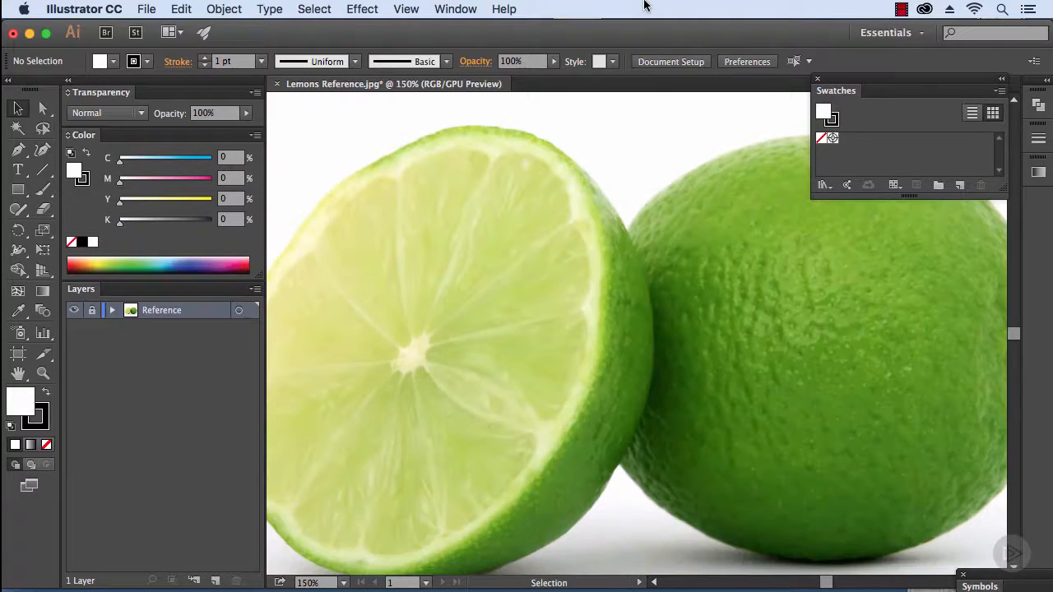
drag(884, 89, 920, 474)
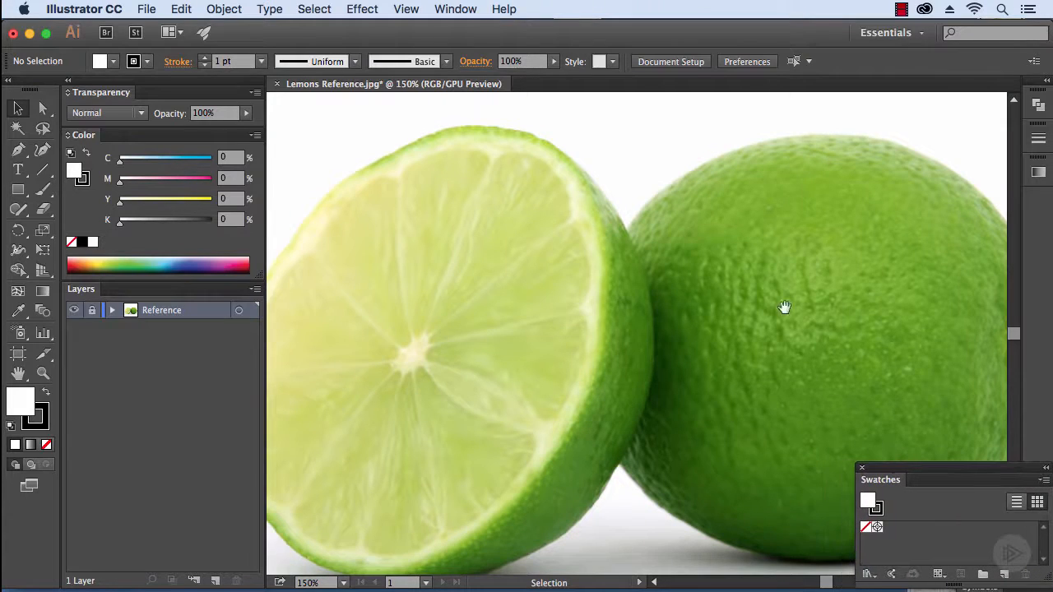
drag(785, 307, 580, 255)
key(super+equal)
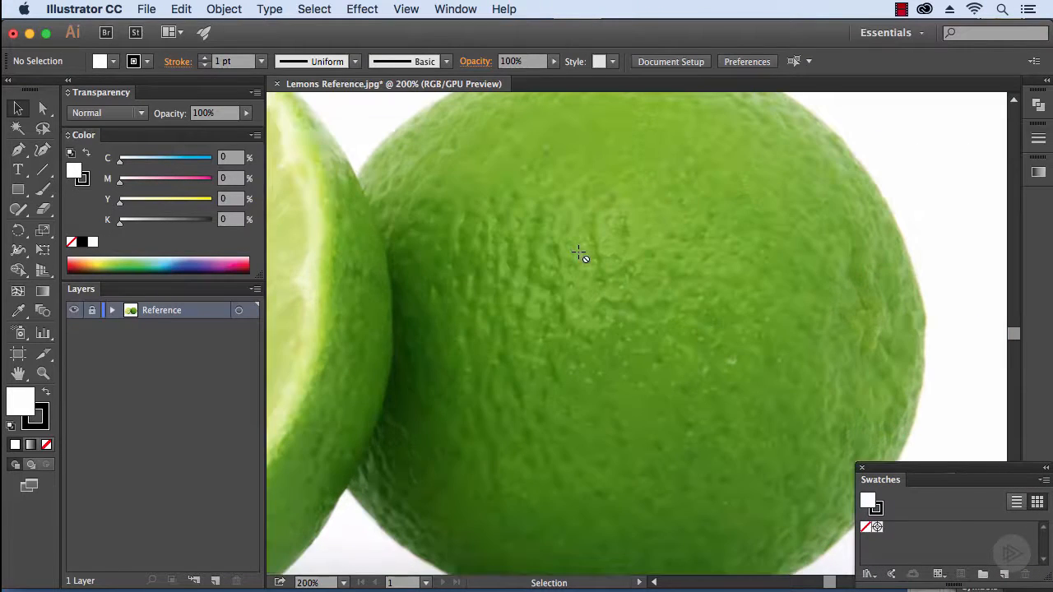
key(super+equal)
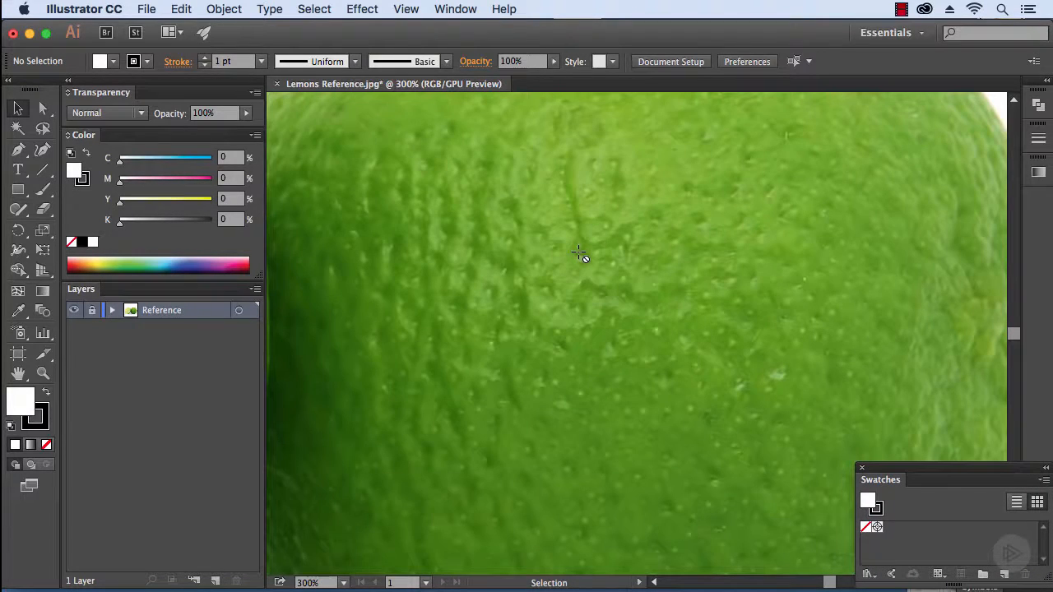
drag(576, 222, 606, 425)
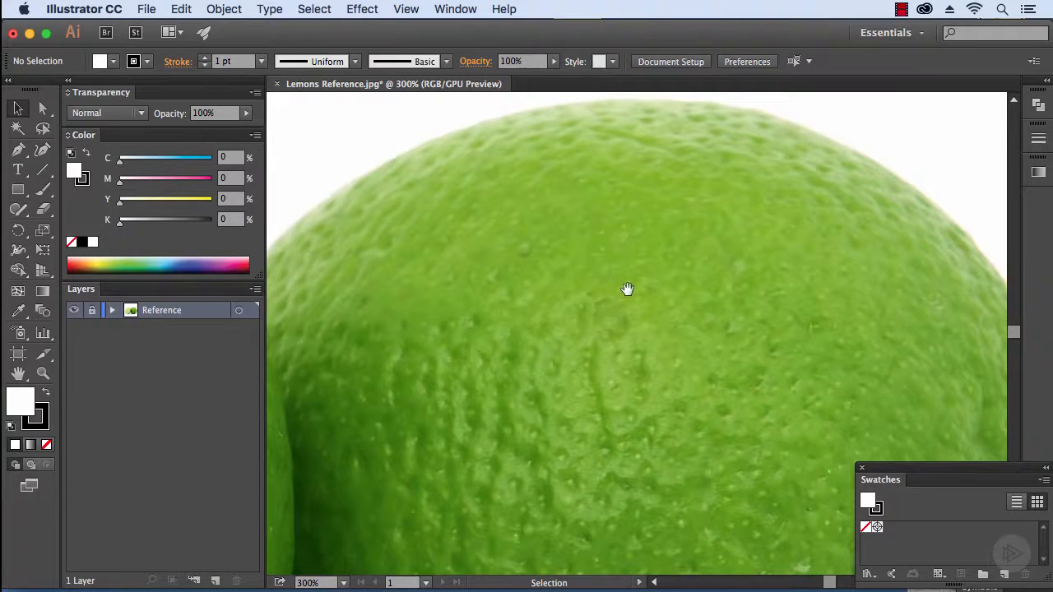
key(super+minus)
key(super+minus)
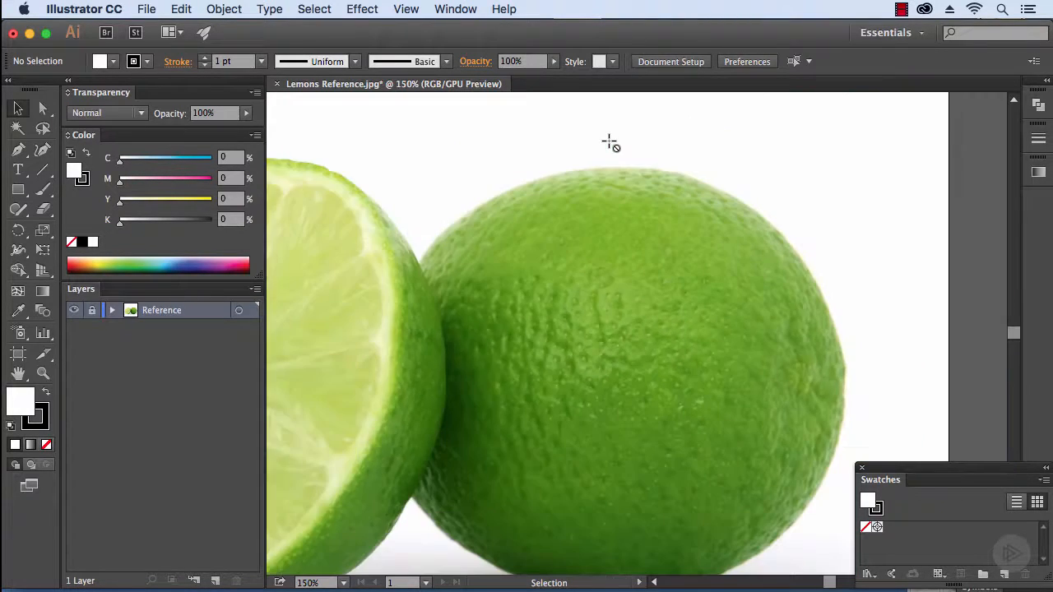
drag(639, 305, 655, 235)
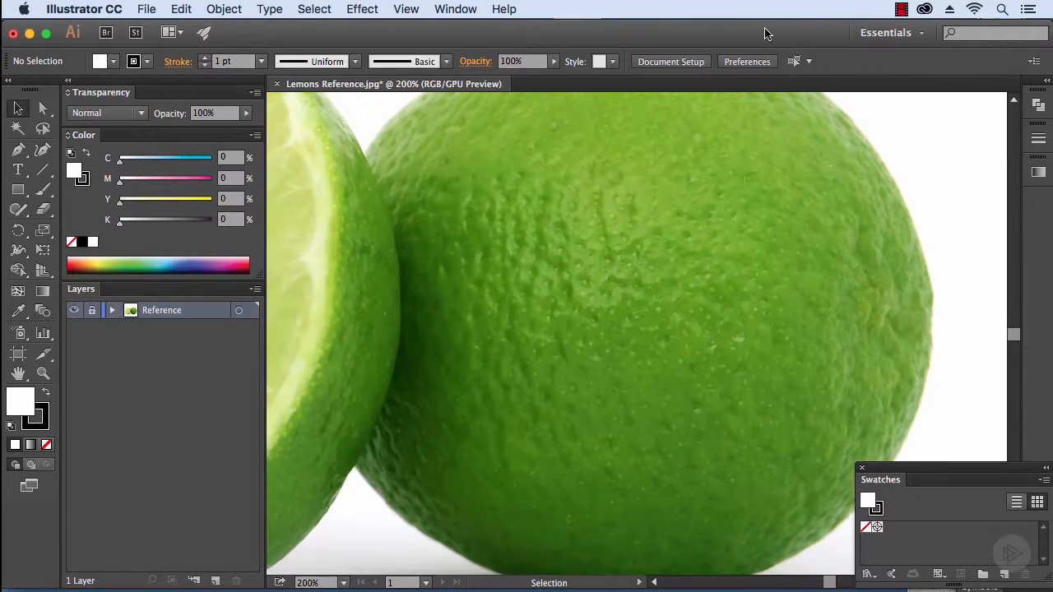
key(super+equal)
key(space)
drag(632, 217, 547, 390)
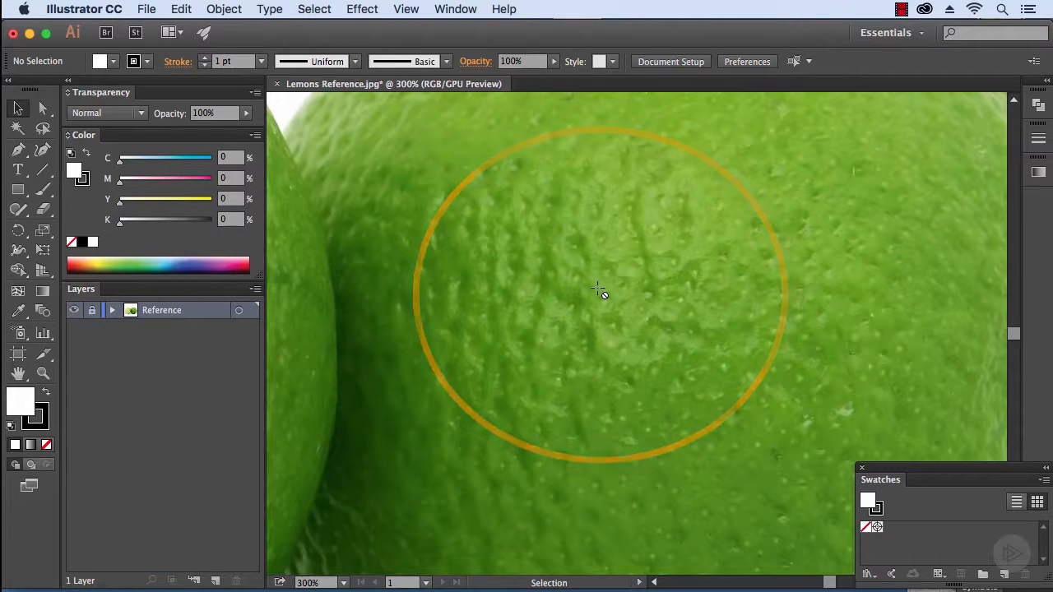
key(super+minus)
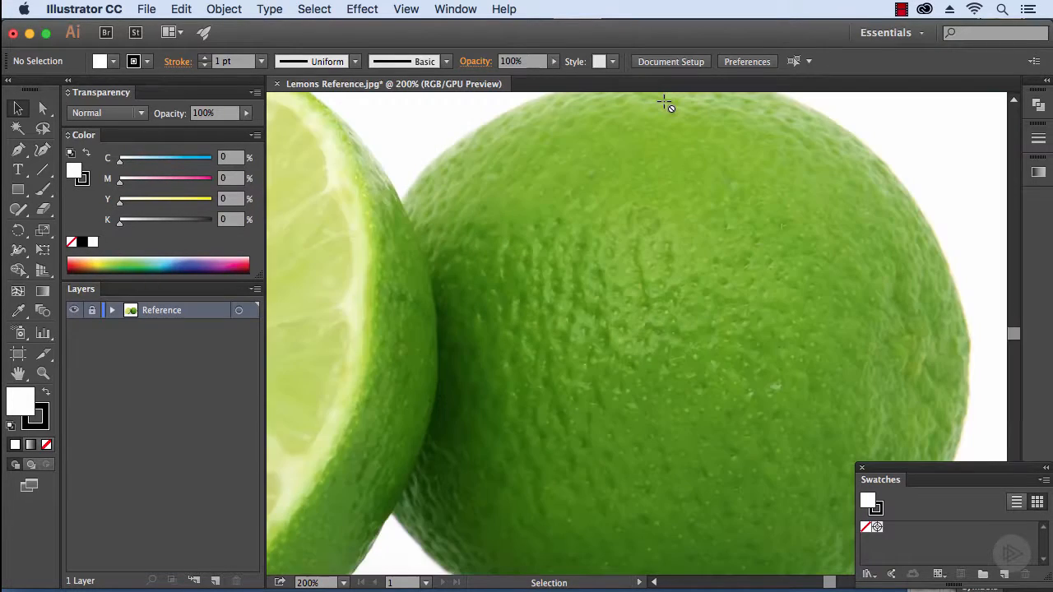
key(super+minus)
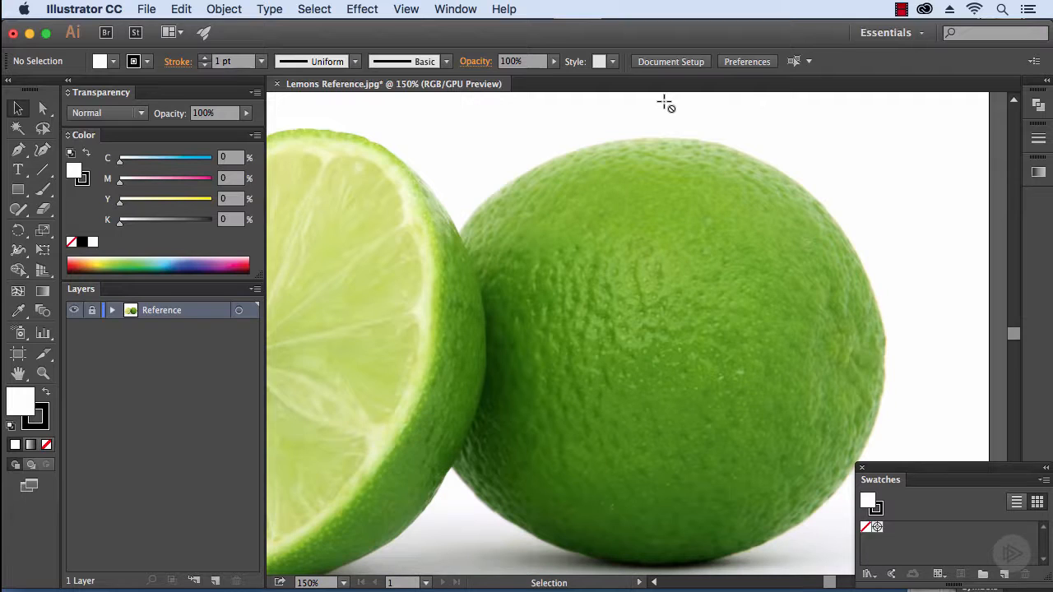
key(super+1)
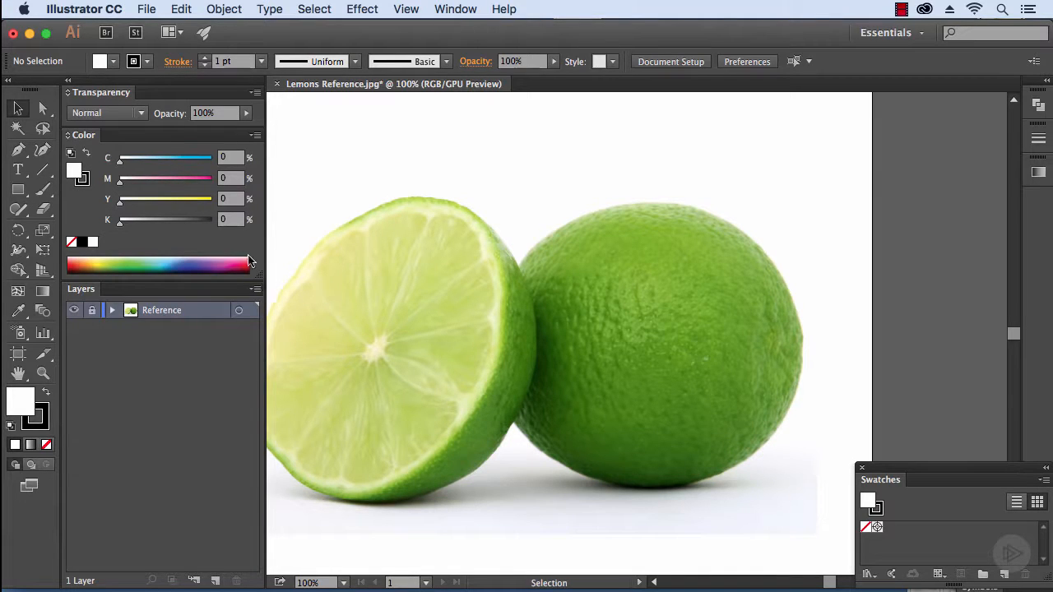
- Create a new layer above the Reference layer and name it Base Shape
key(i)
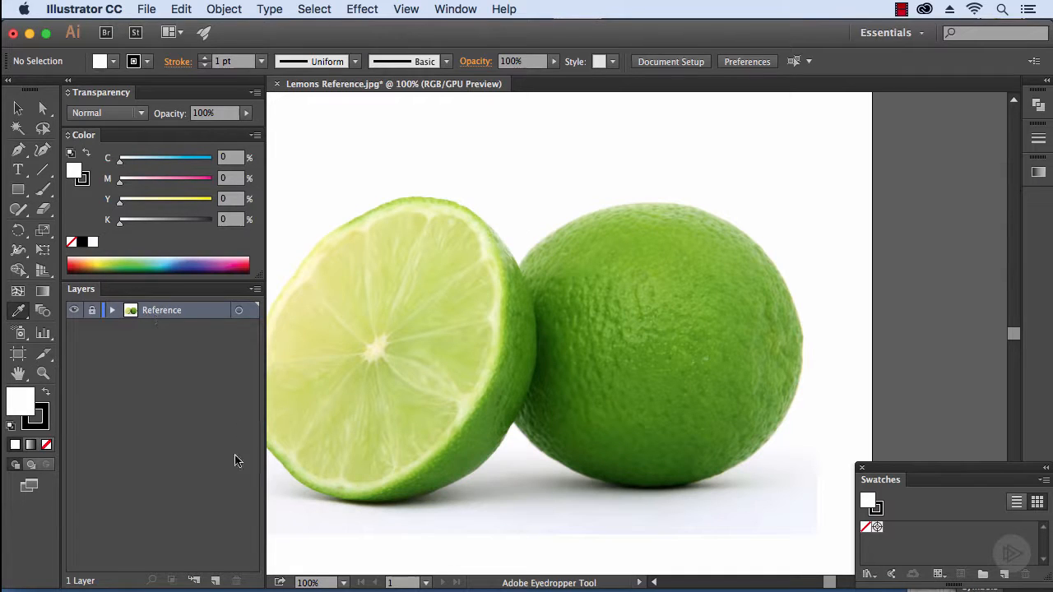
click(215, 581)
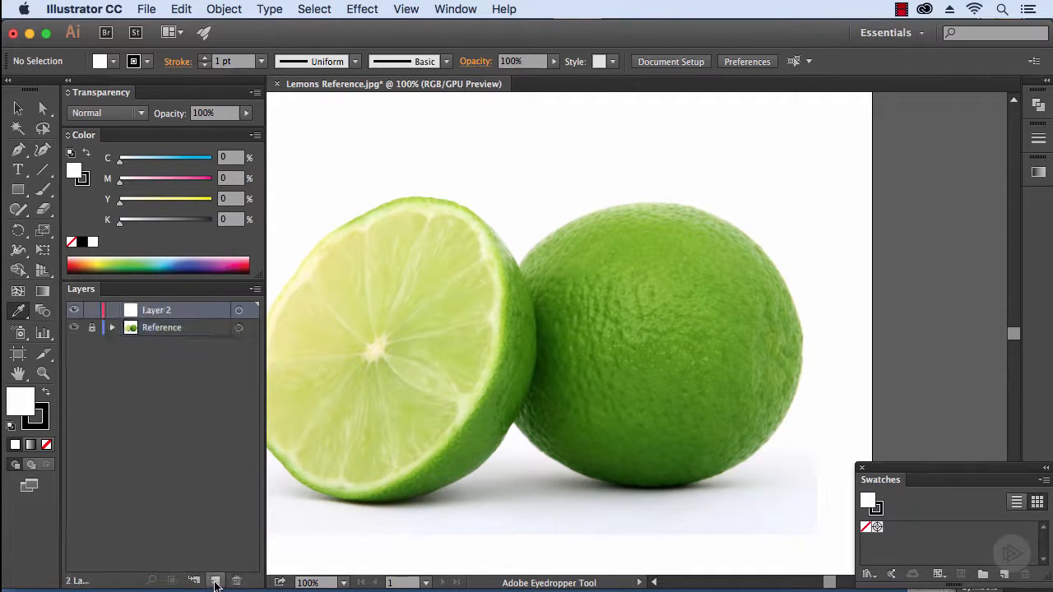
double_click(161, 311)
text(Base Shape)
key(Return)
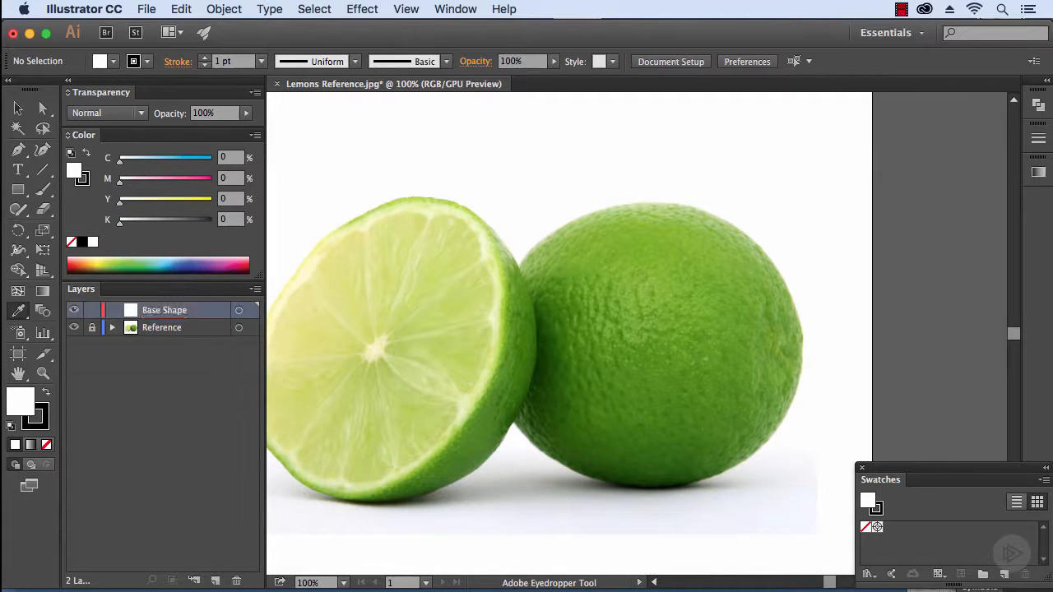
- Sample light, medium and dark greens from the whole lime's skin with the Eyedropper to compare them
key(super+equal)
key(super+equal)
key(super+equal)
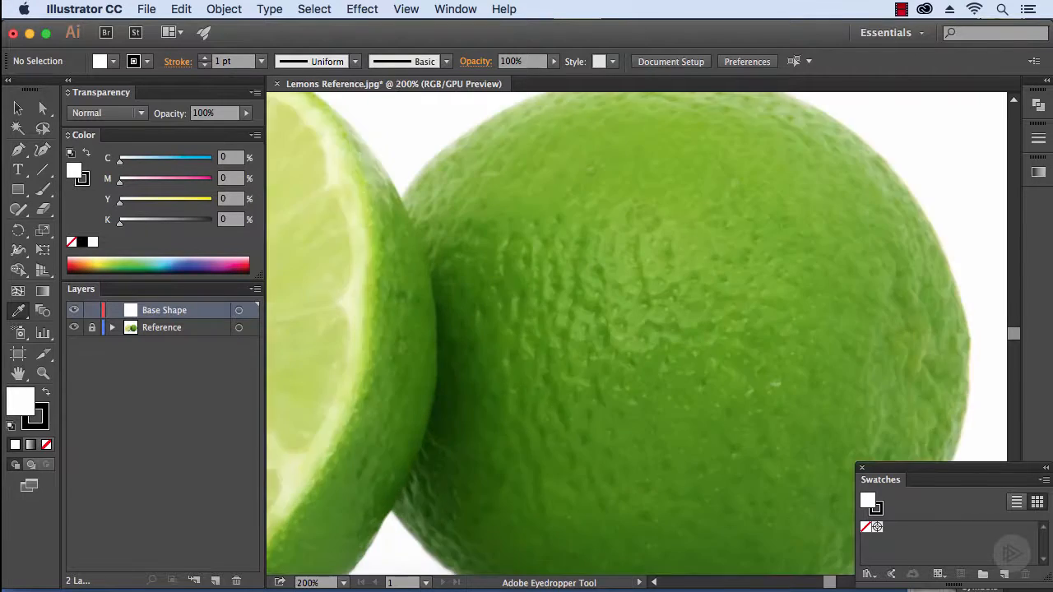
drag(620, 151, 461, 214)
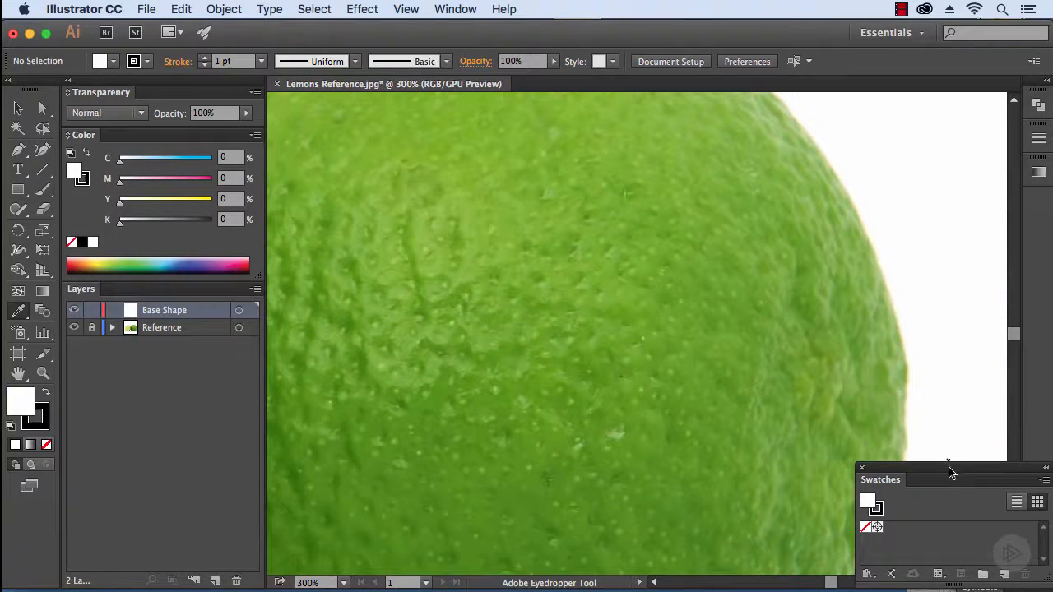
drag(953, 476, 924, 245)
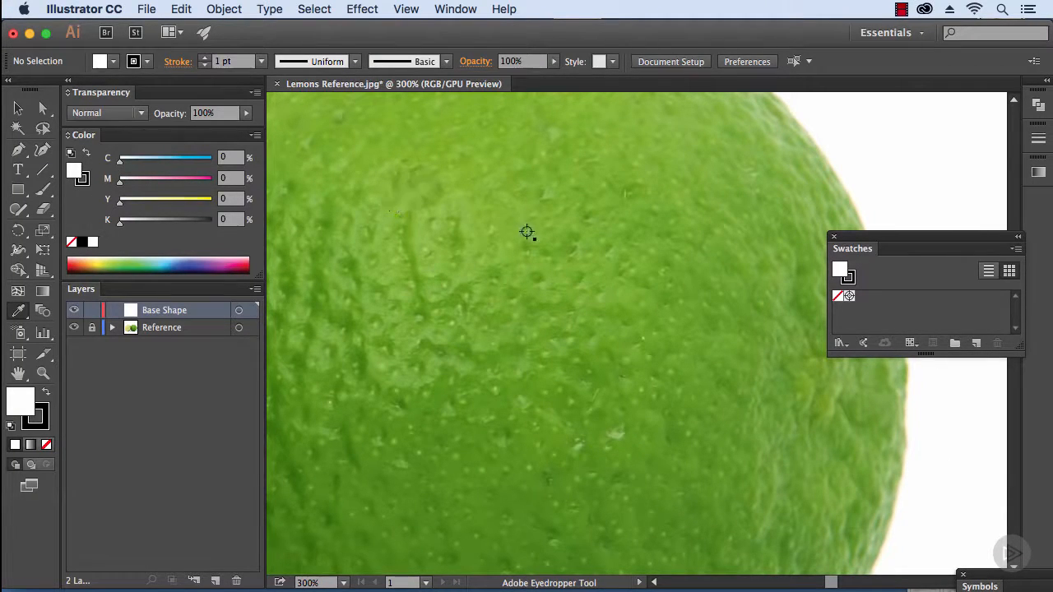
click(470, 221)
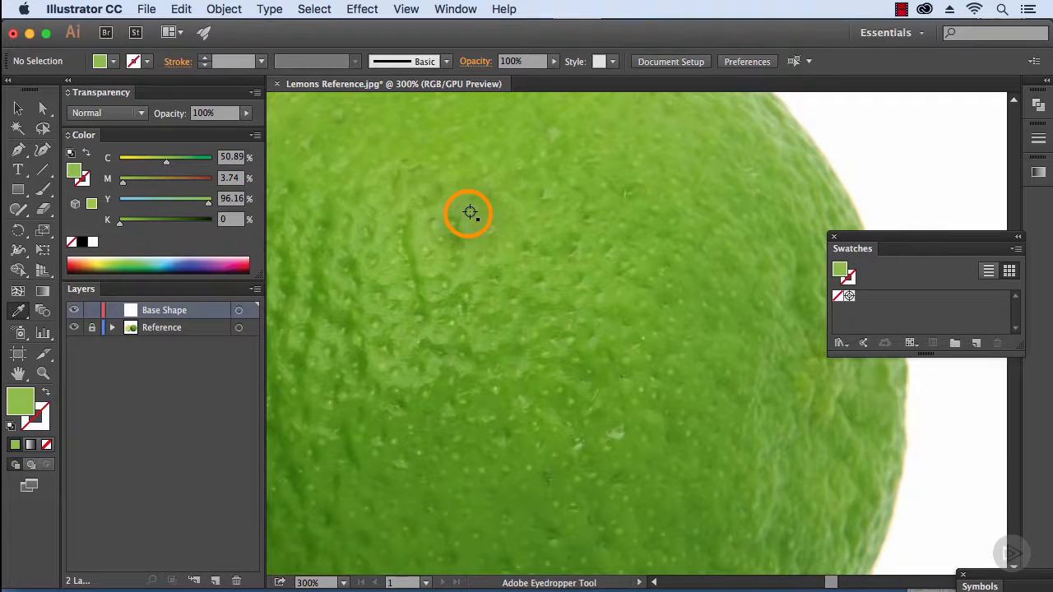
click(705, 278)
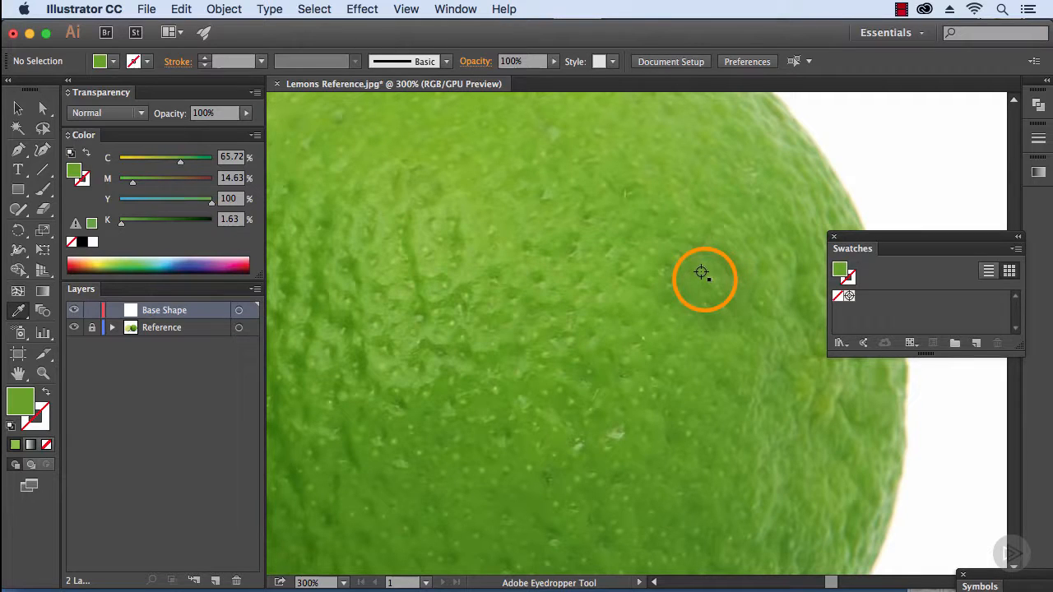
click(461, 537)
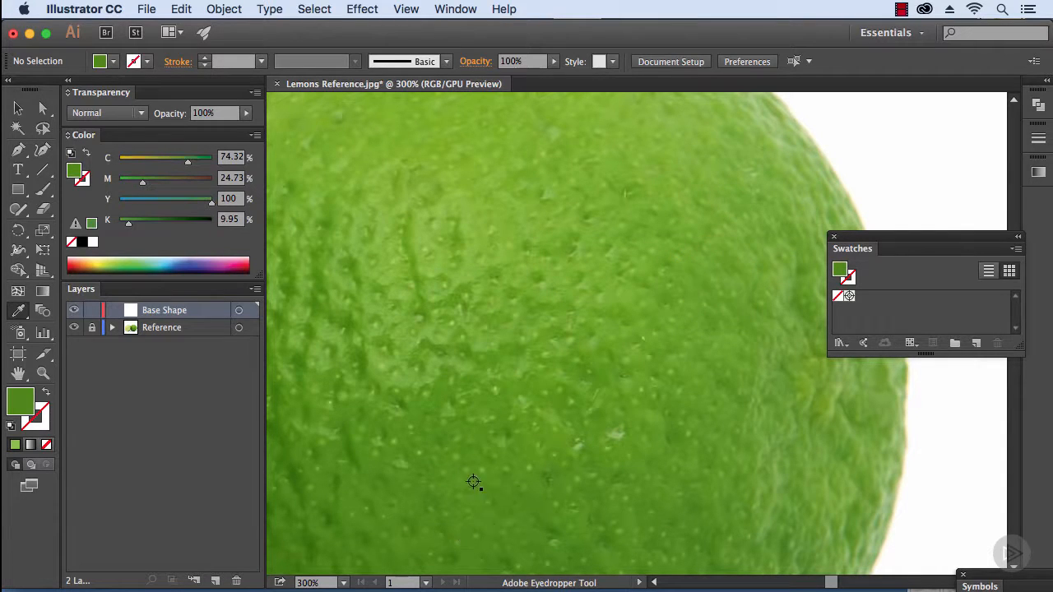
- Sample a mid-tone green from the whole lime's skin and adjust the fill colour to 7AAD32
key(v)
key(super+minus)
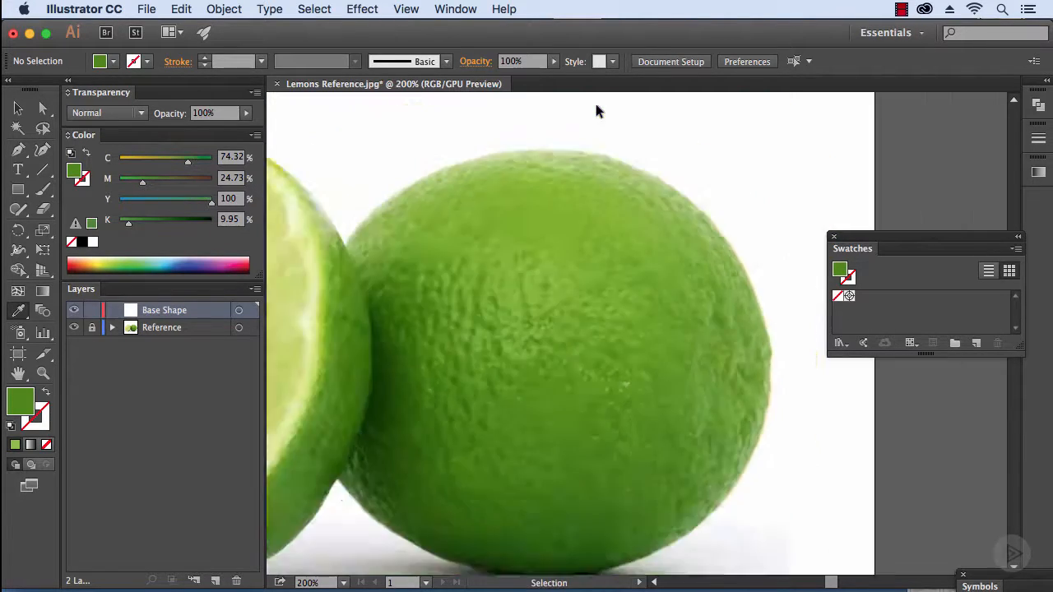
key(super+minus)
key(super+equal)
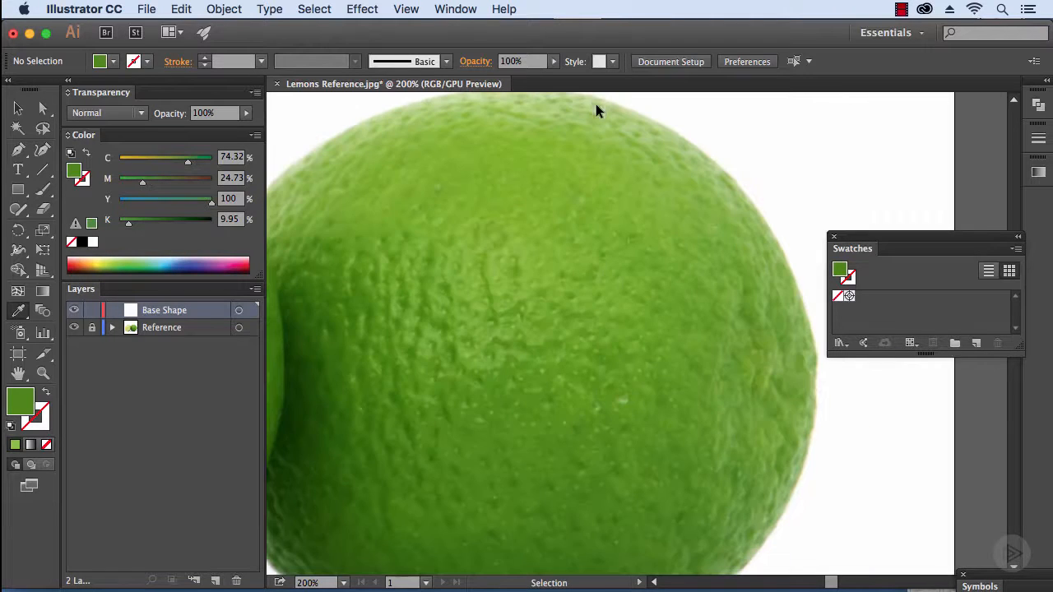
drag(543, 226, 567, 271)
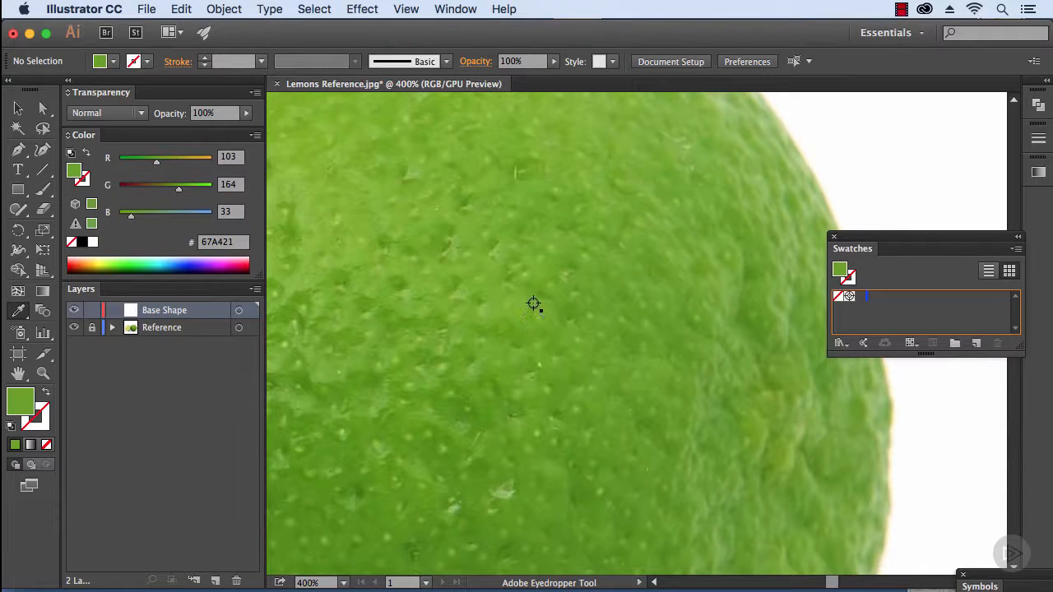
click(534, 305)
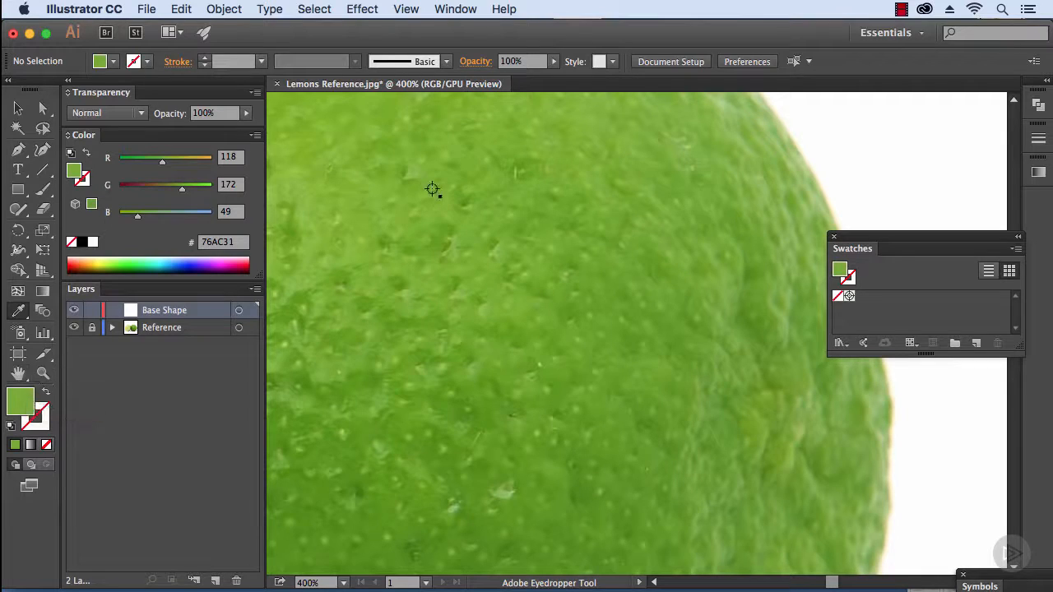
double_click(22, 402)
drag(301, 87, 584, 317)
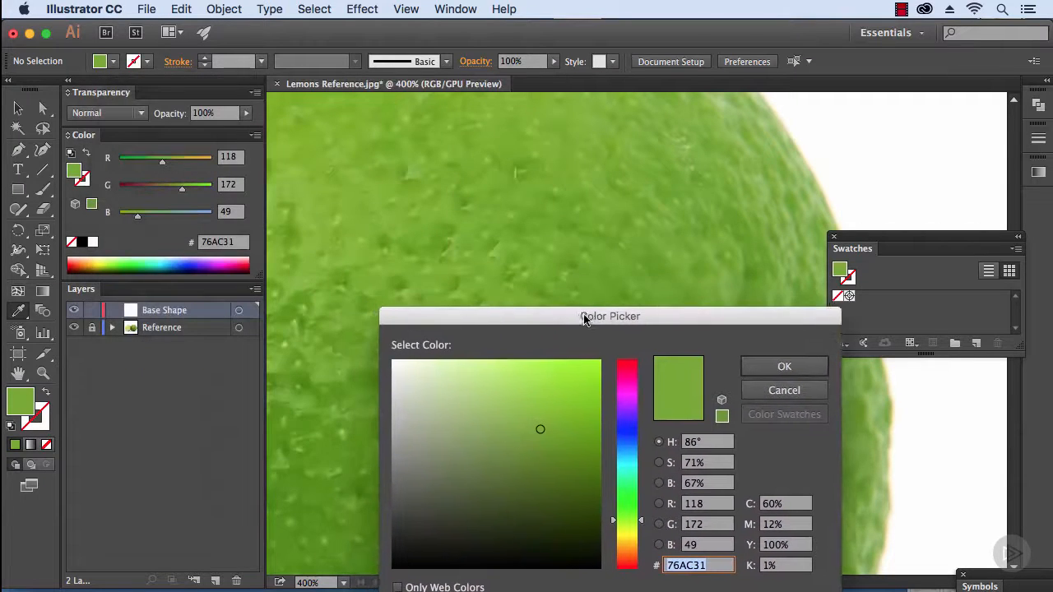
click(545, 425)
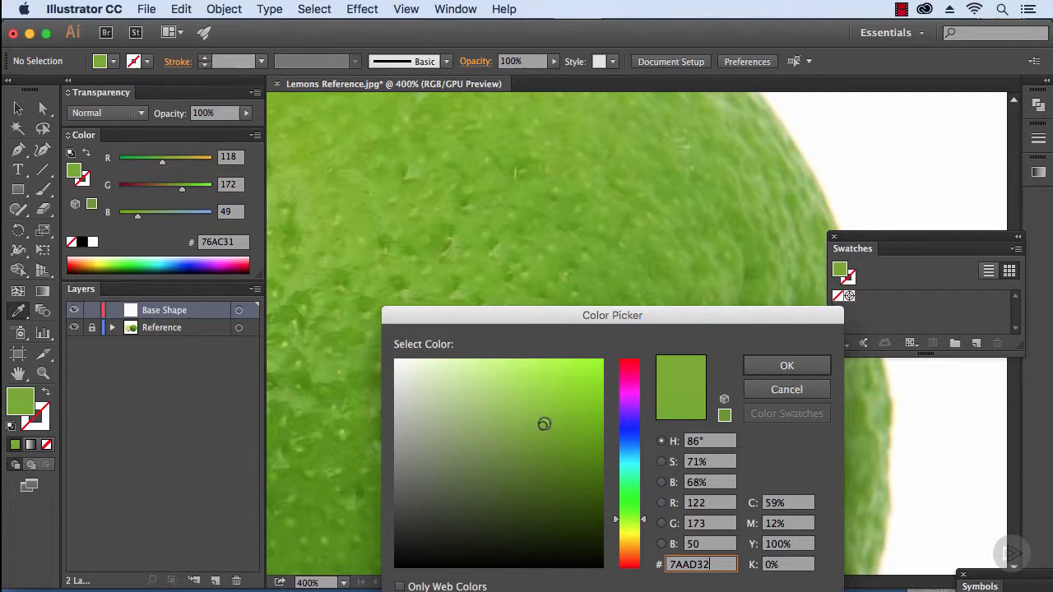
drag(719, 318, 675, 183)
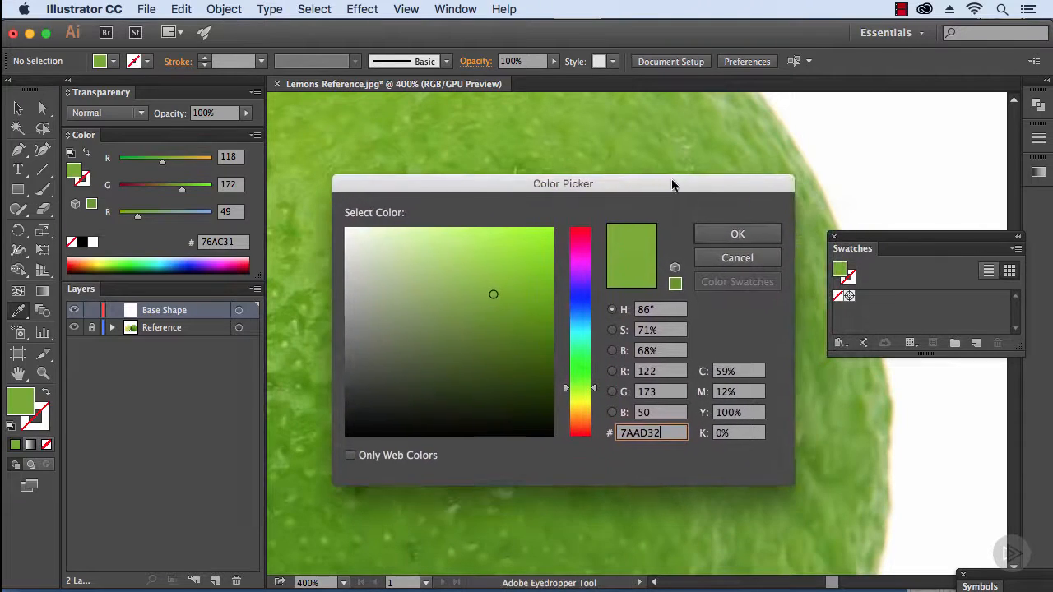
click(733, 223)
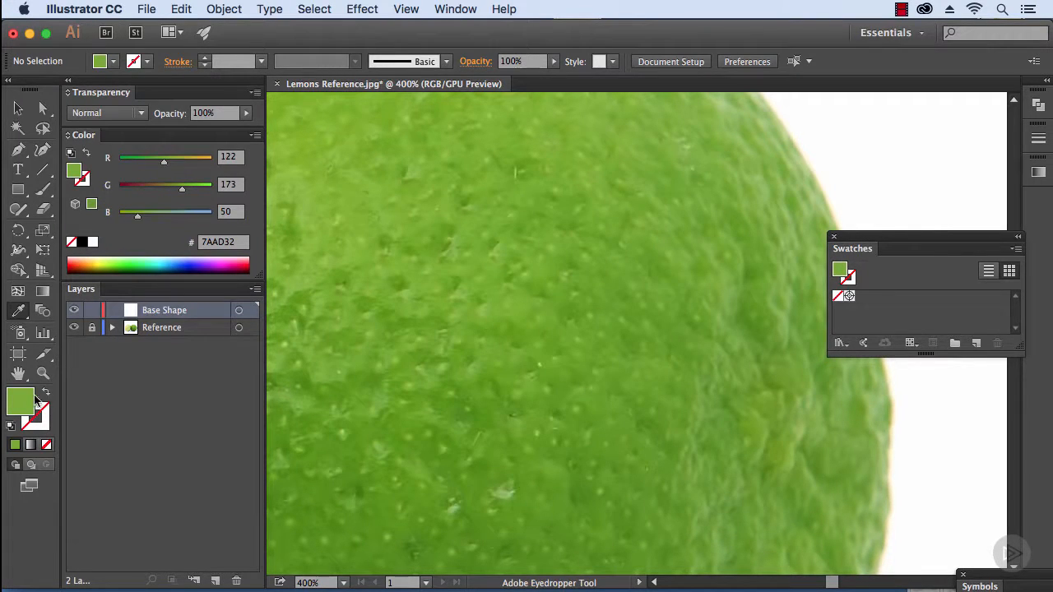
- Save the current green fill as a new swatch named Base Green
drag(21, 401, 874, 315)
double_click(859, 296)
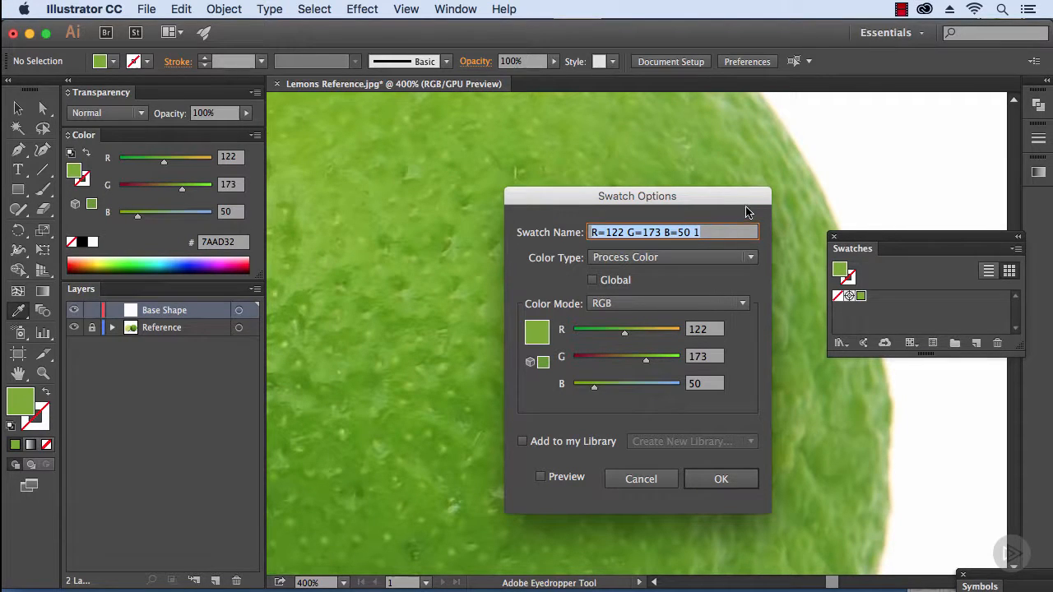
text(Base Green)
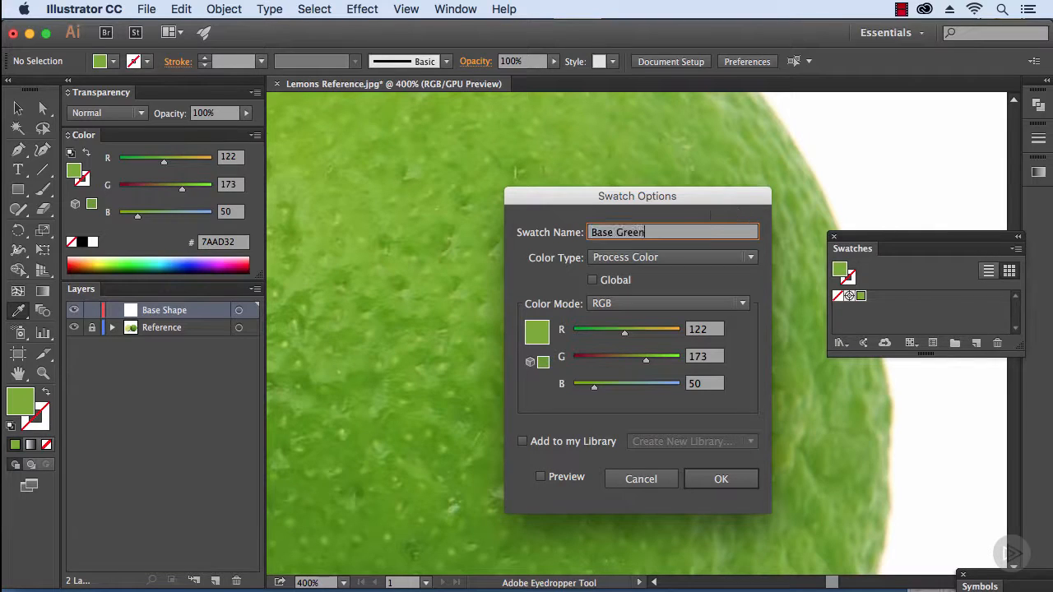
key(Return)
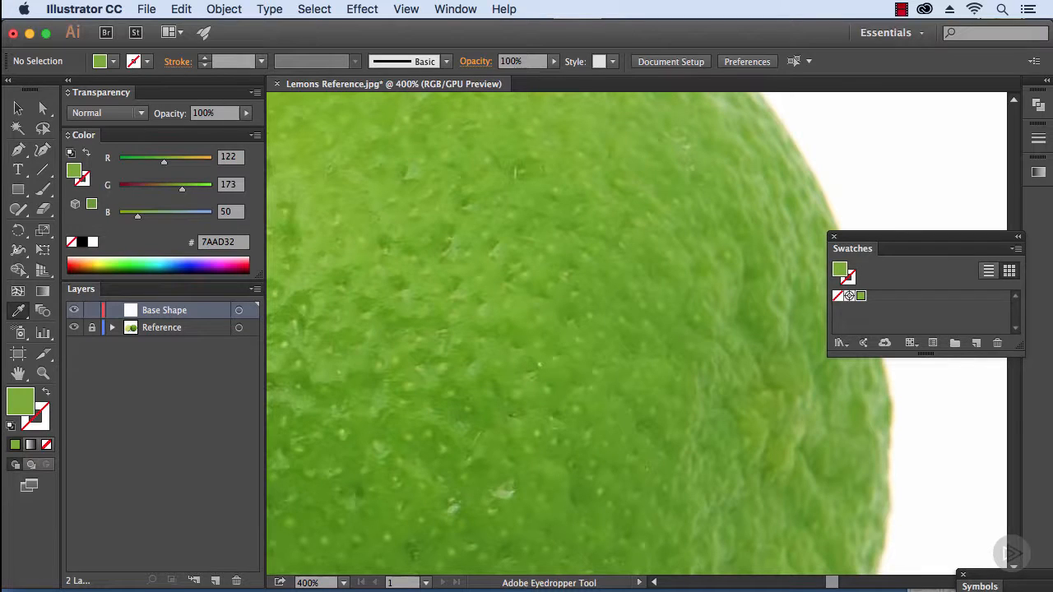
key(super+minus)
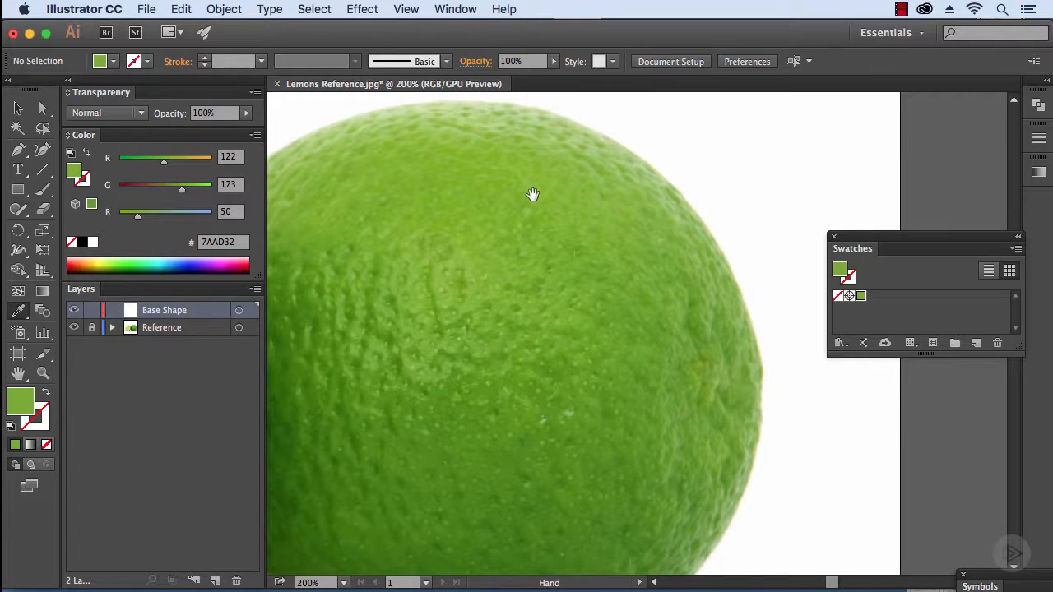
- Start a Pen path where the whole lime's upper-left edge meets the cut lime and add a curved anchor just above it
scroll(532, 197, left, 5)
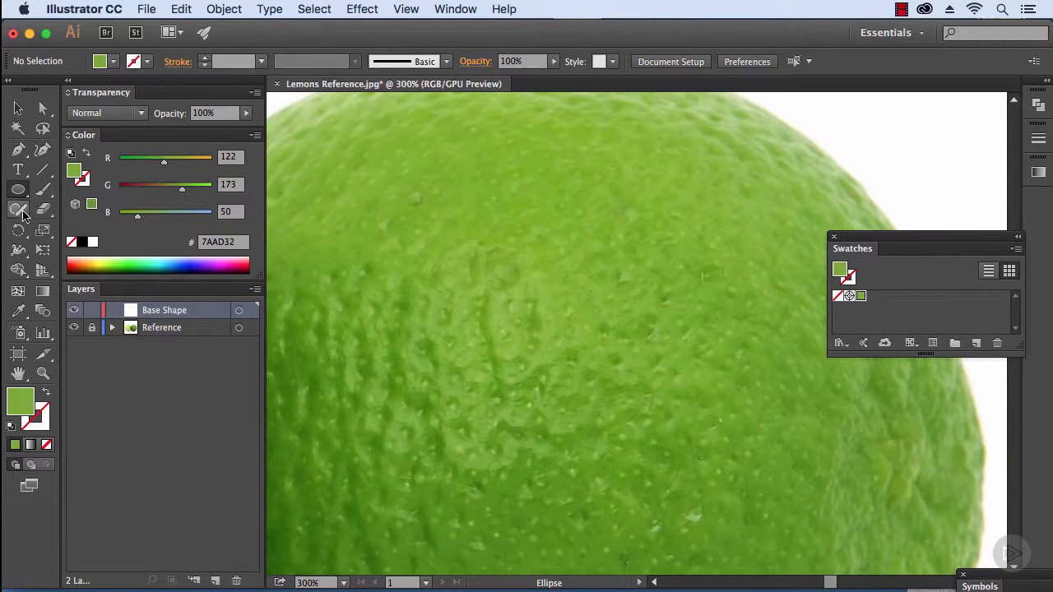
click(18, 149)
key(space)
drag(691, 305, 696, 383)
drag(522, 275, 782, 294)
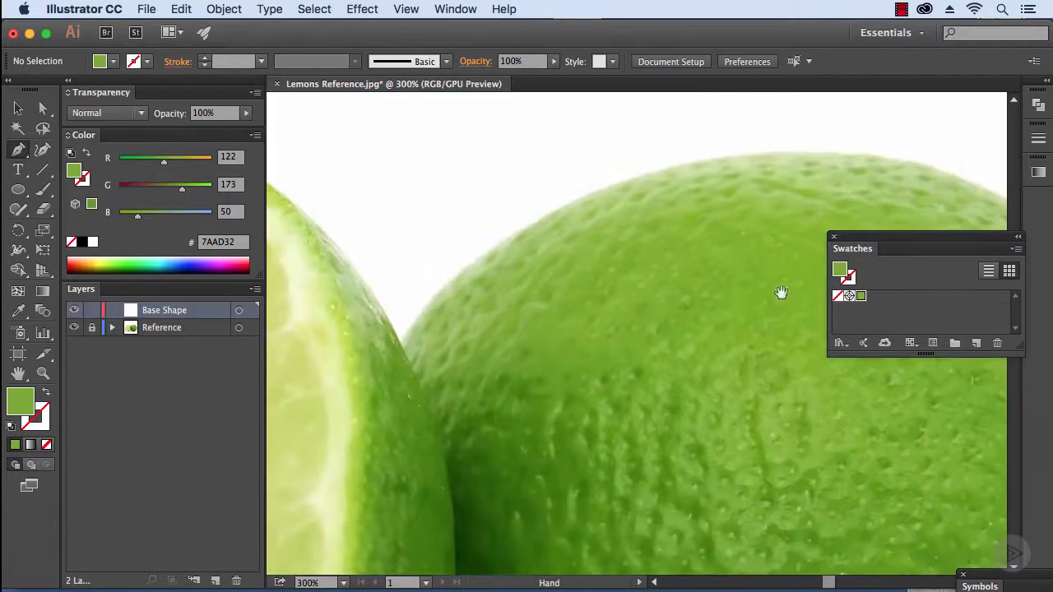
key(super+equal)
key(super+equal)
key(super+equal)
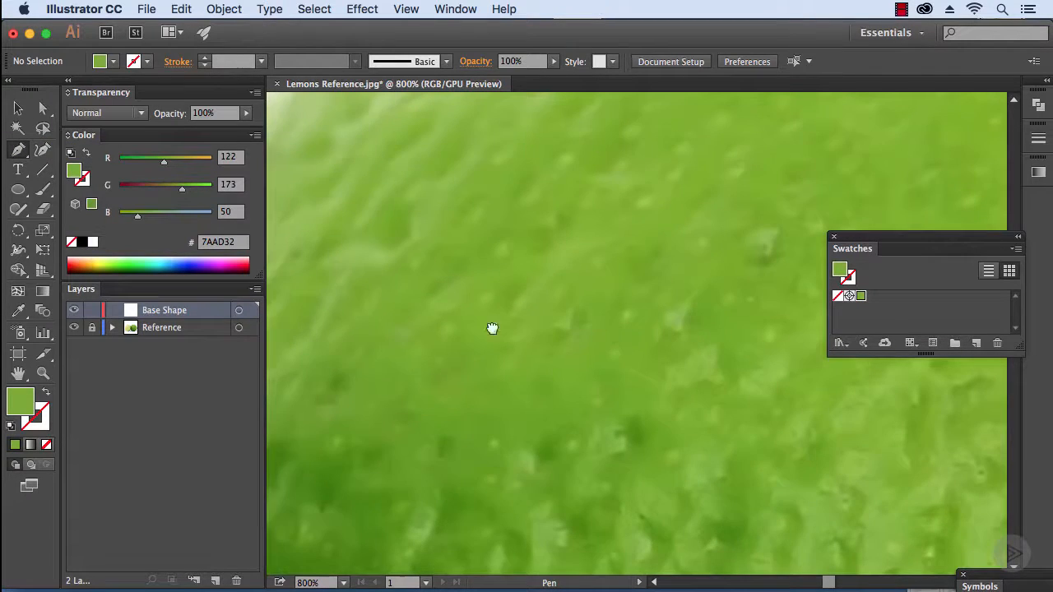
drag(492, 328, 774, 374)
key(super+equal)
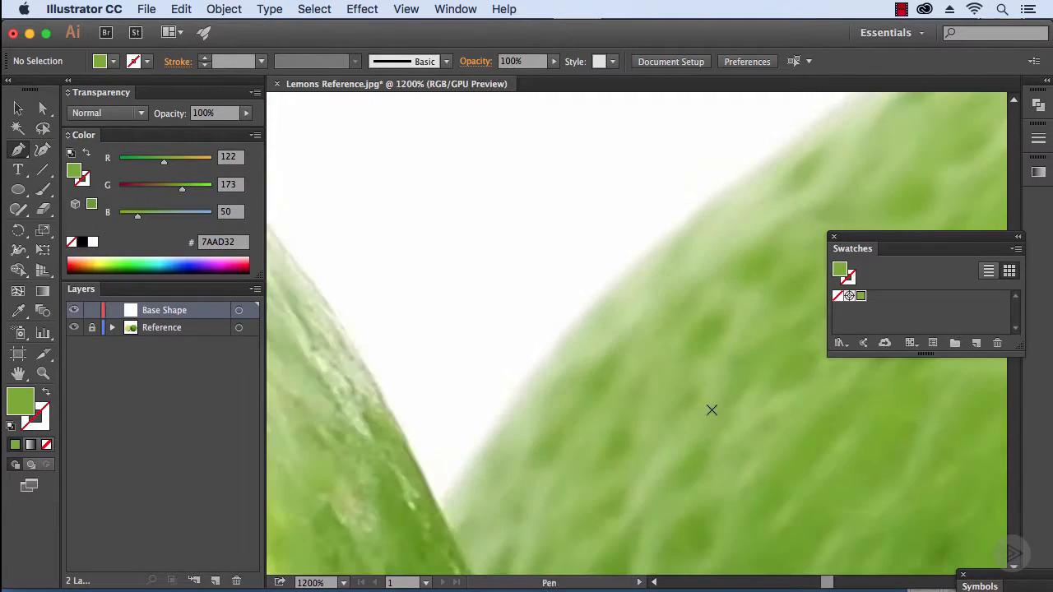
key(space)
drag(598, 366, 570, 273)
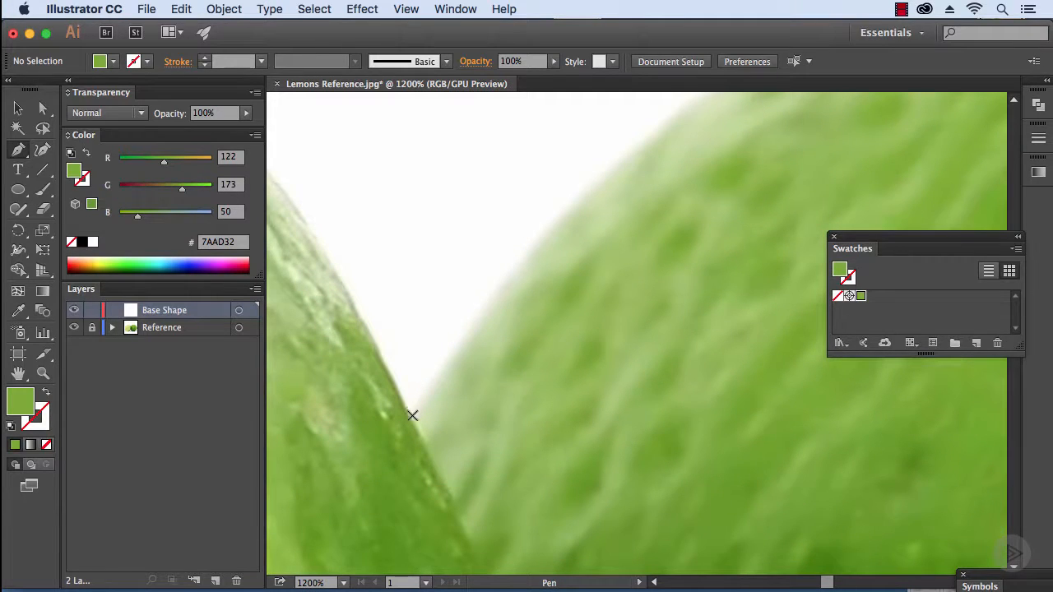
click(411, 416)
key(space)
drag(460, 346, 429, 403)
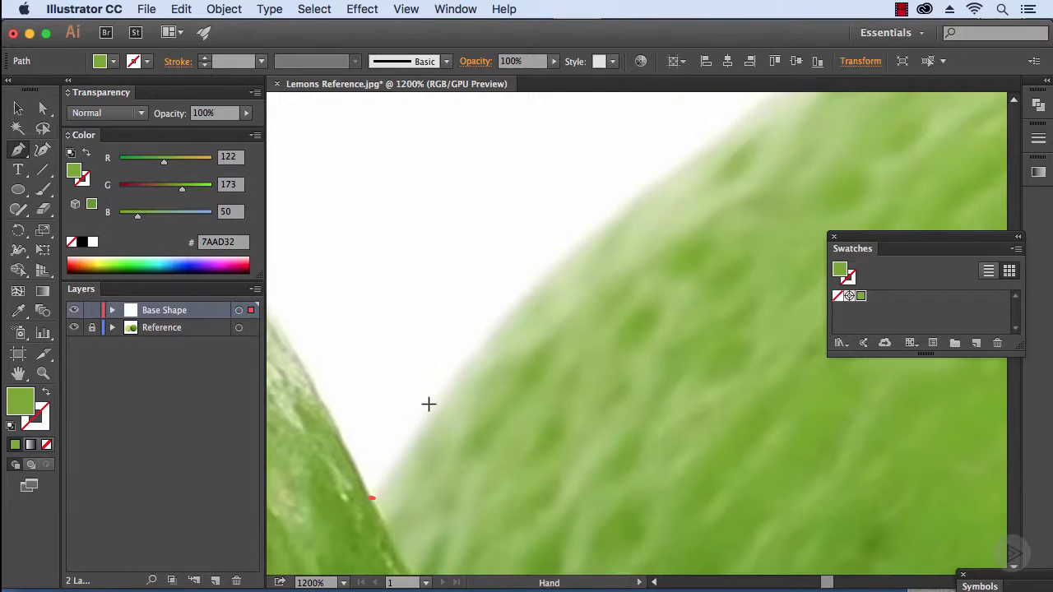
click(473, 363)
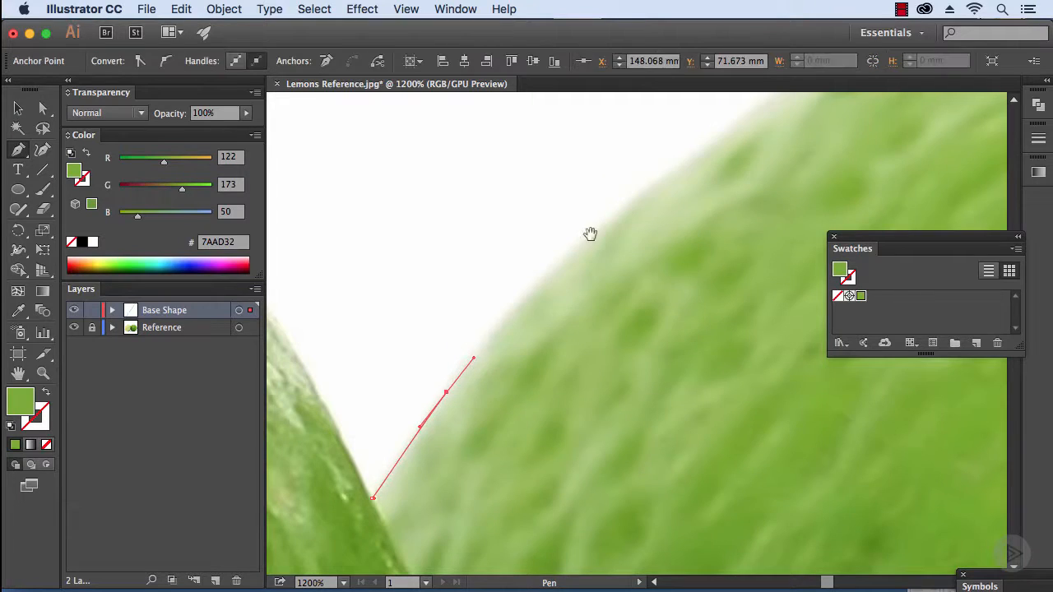
- Set the opacity of the outline path to 0% so the reference photo shows through its fill
key(space)
drag(590, 236, 515, 306)
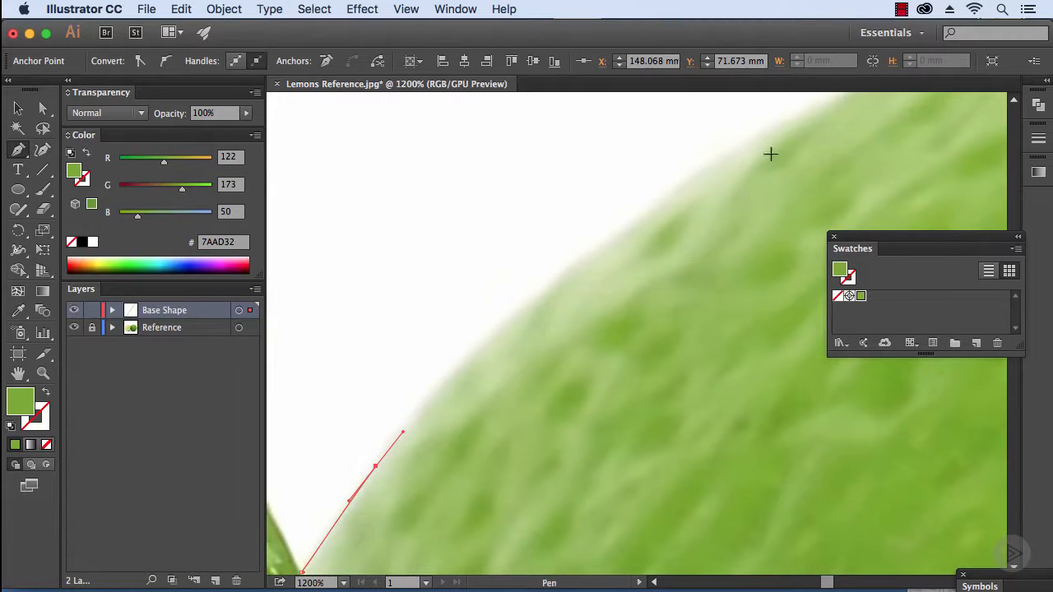
drag(216, 114, 156, 87)
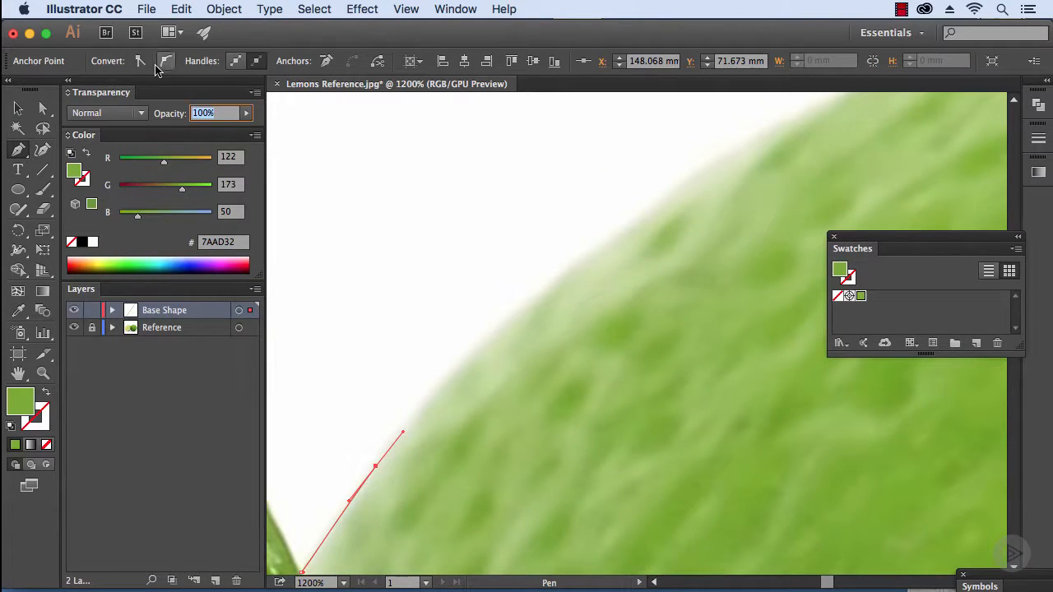
text(0)
key(Return)
- Continue the path up the lime's upper-left slope with two curved anchors that follow the skin's edge
key(space)
drag(438, 312, 435, 369)
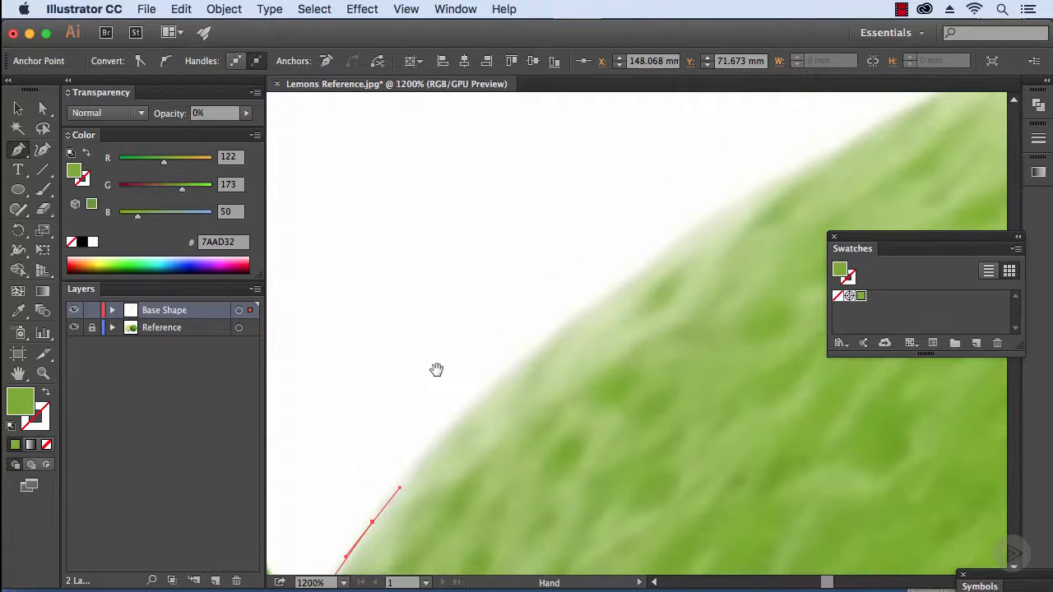
drag(531, 356, 594, 312)
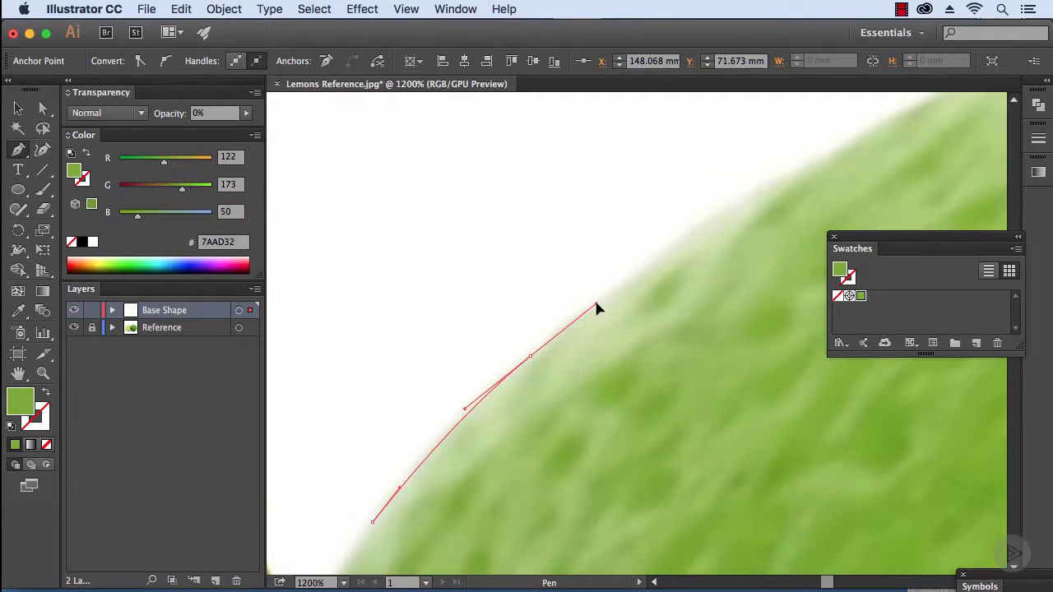
key(space)
drag(636, 269, 569, 343)
drag(639, 302, 728, 261)
key(space)
drag(774, 219, 588, 313)
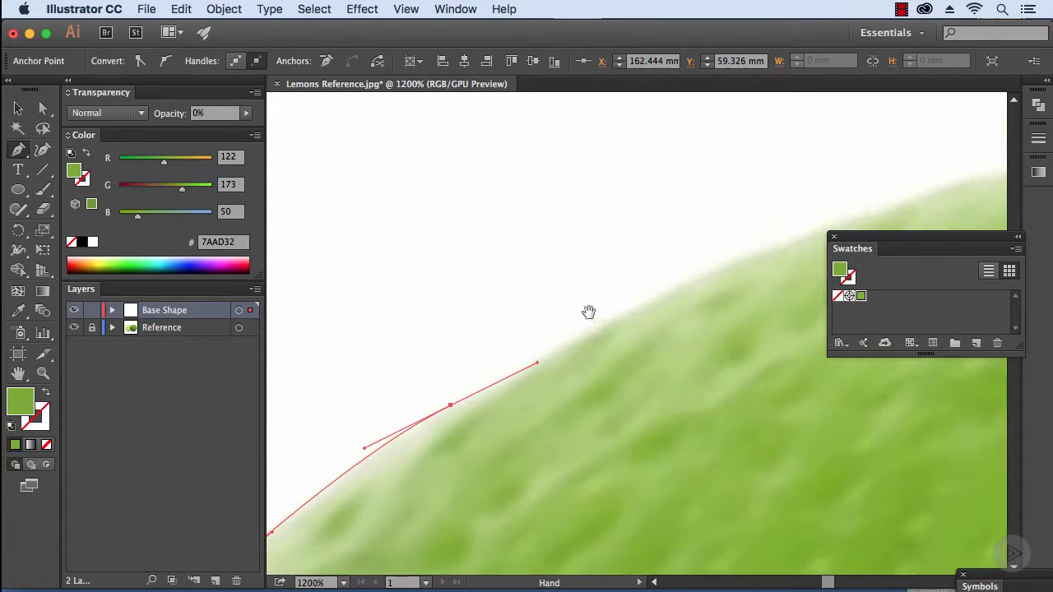
- Trace the flatter upper-left shoulder of the lime with curved anchors, heading towards its crown
drag(688, 282, 740, 261)
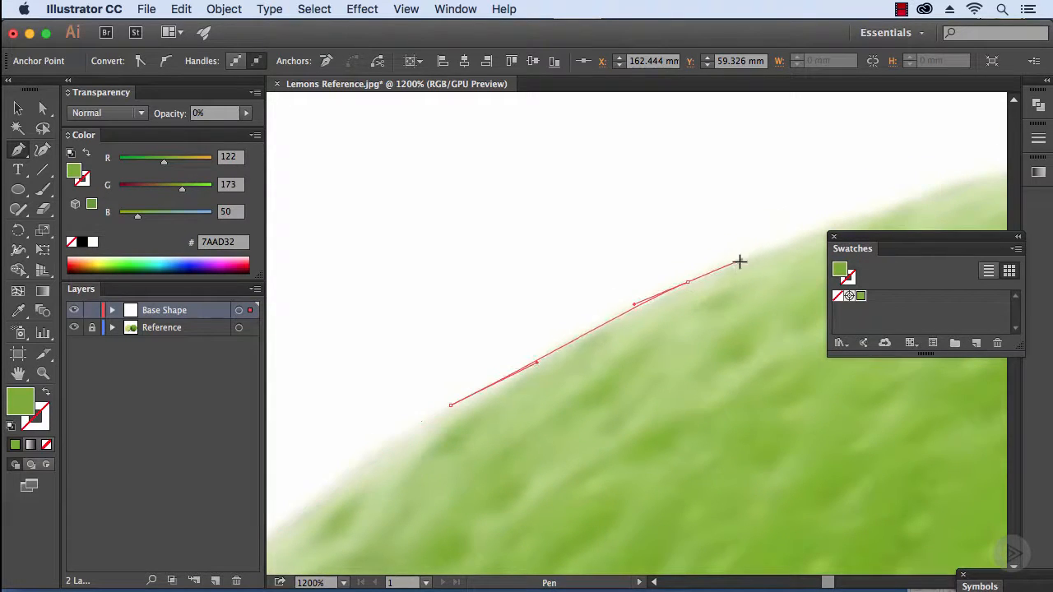
key(space)
drag(797, 214, 492, 295)
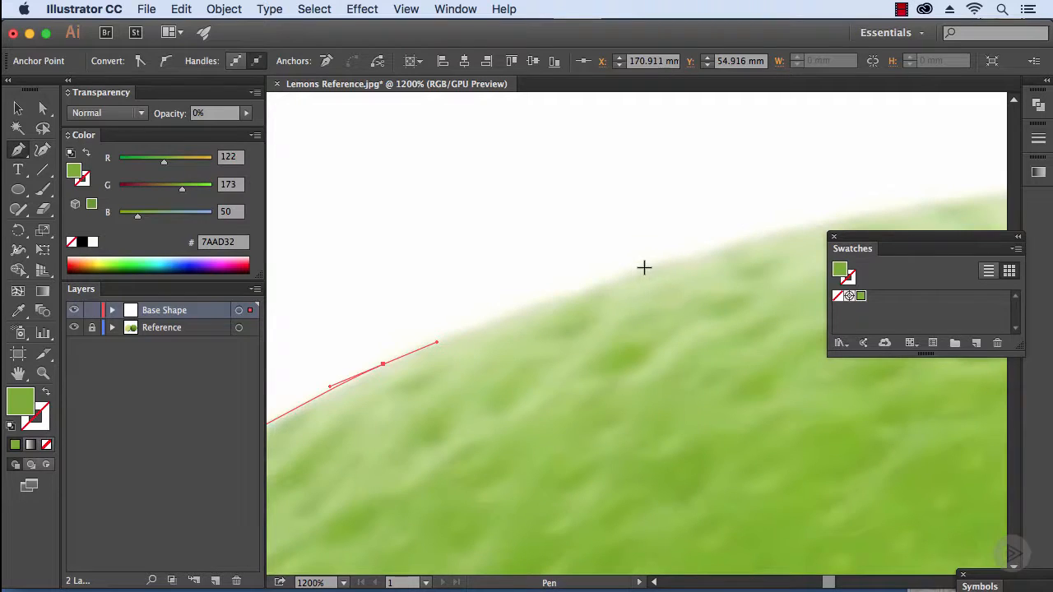
drag(650, 265, 683, 259)
drag(768, 231, 808, 227)
key(space)
drag(867, 184, 375, 258)
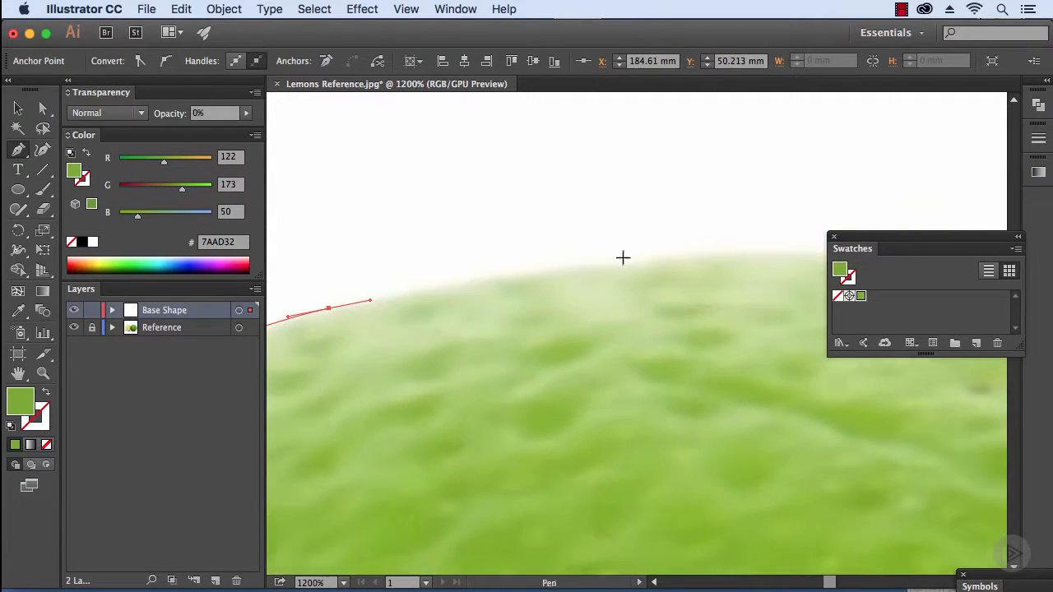
- Carry the outline over the crown of the lime with smooth anchors along its top edge
drag(599, 262, 666, 252)
key(space)
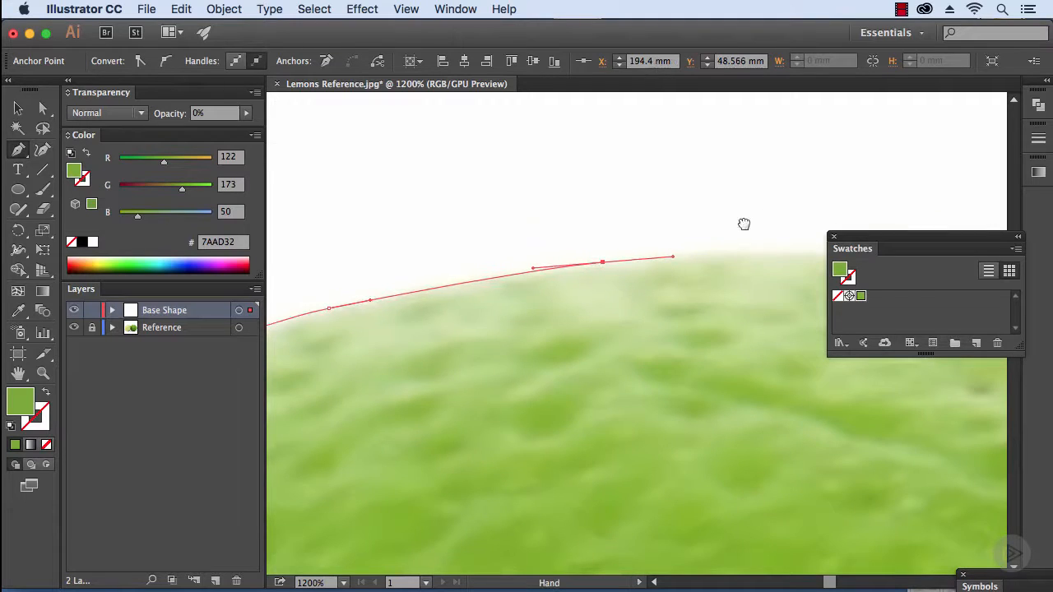
drag(743, 223, 514, 252)
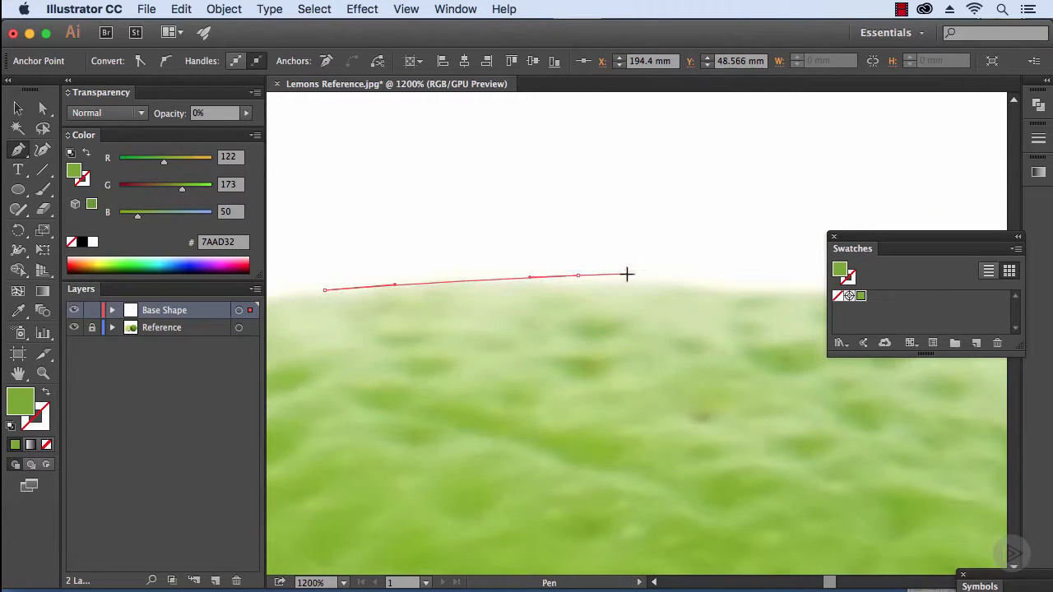
click(576, 279)
drag(584, 280, 626, 280)
key(space)
drag(685, 247, 498, 254)
drag(571, 292, 616, 293)
key(space)
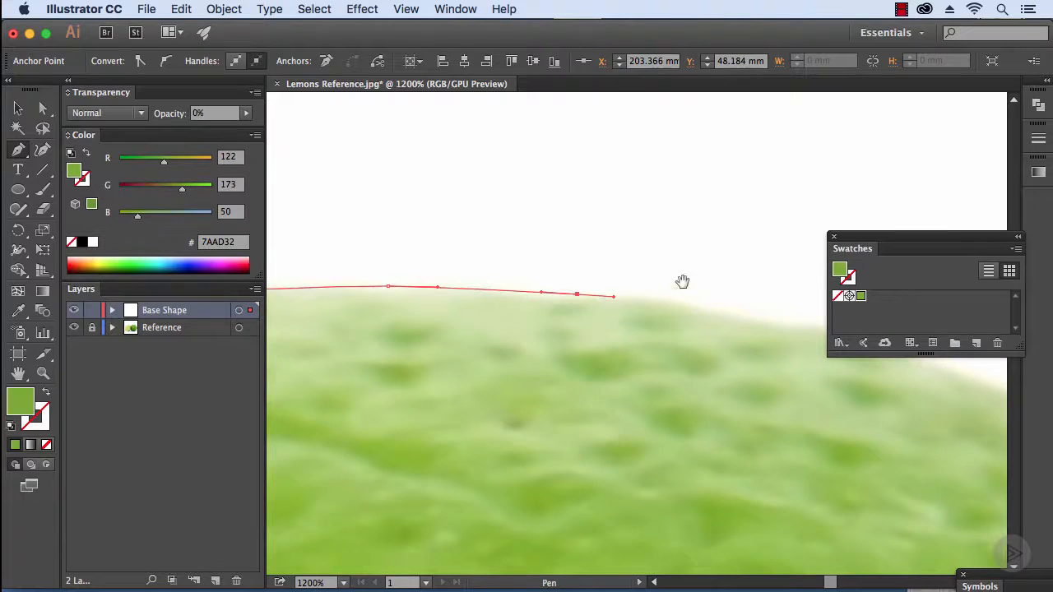
- Trace from the crown down onto the lime's upper-right shoulder with curved anchors
drag(682, 283, 583, 292)
key(space)
drag(680, 309, 547, 269)
drag(597, 285, 360, 217)
key(space)
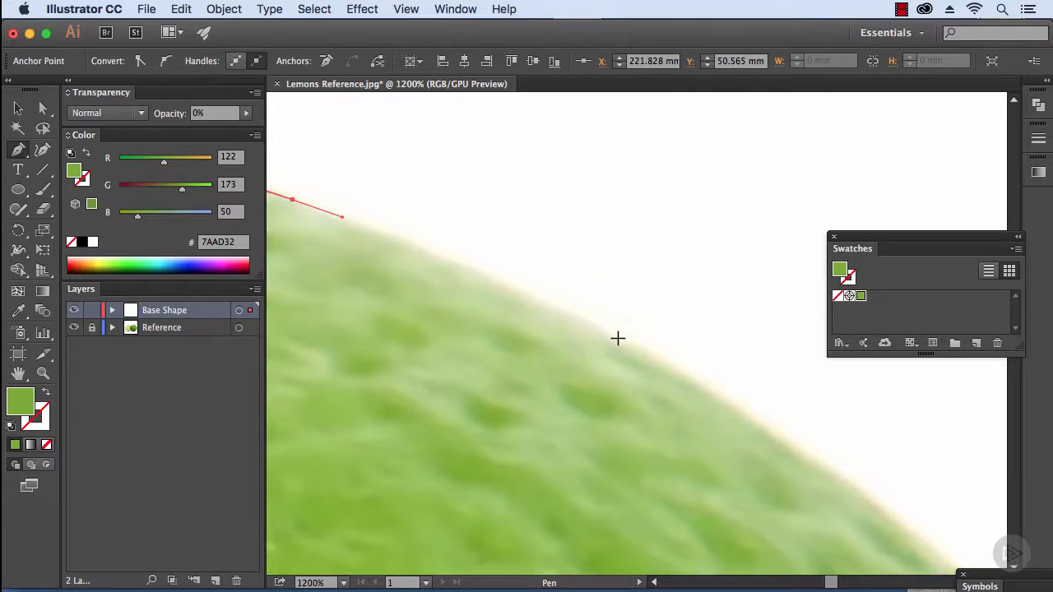
drag(625, 340, 478, 164)
- Extend the outline down the steeper upper-right edge of the lime with closely spaced curved anchors
key(space)
drag(595, 284, 623, 305)
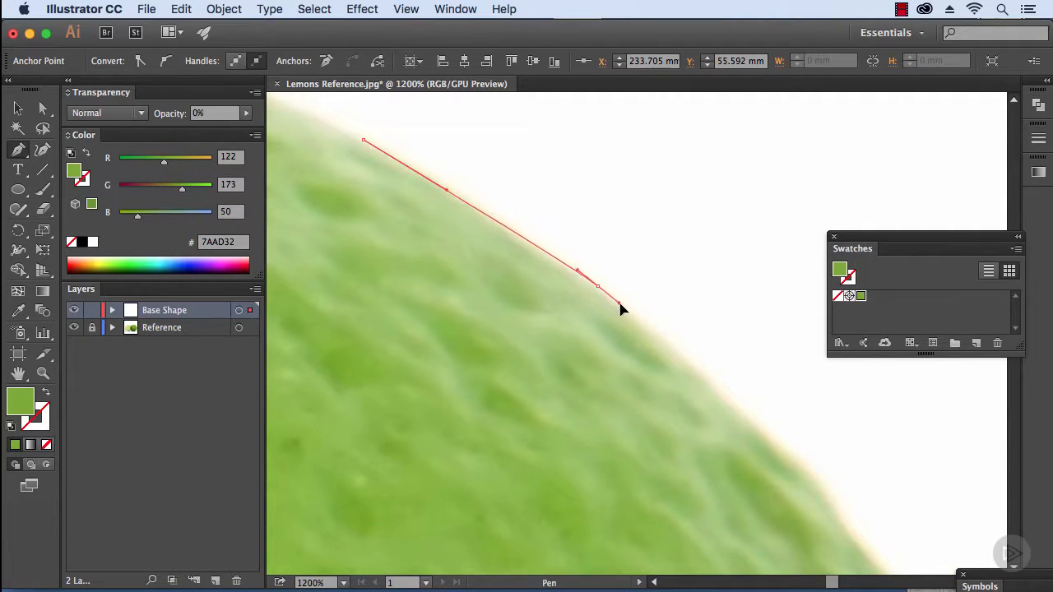
key(space)
drag(689, 327, 583, 261)
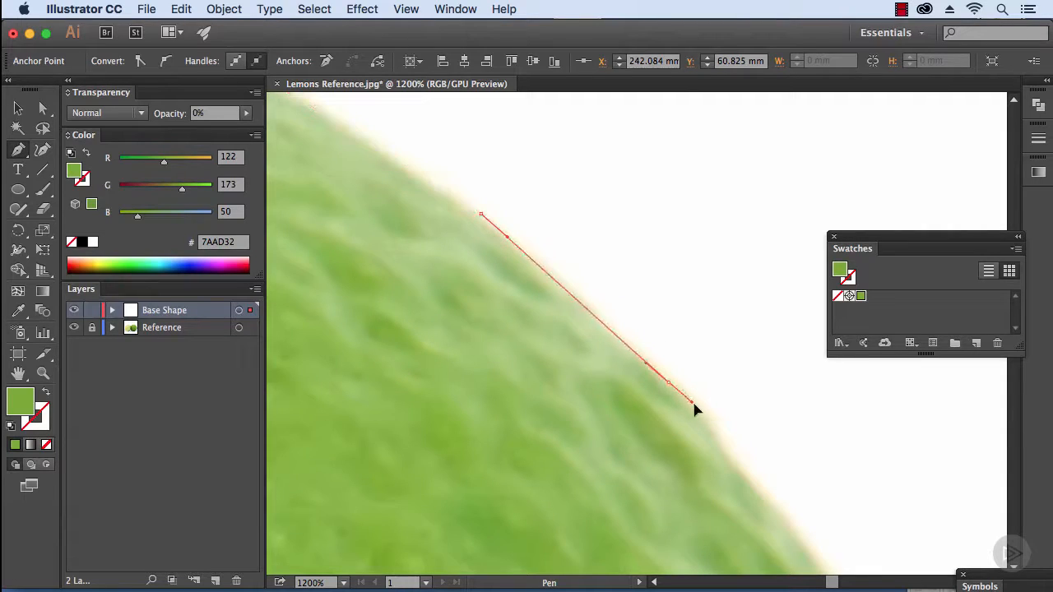
key(space)
drag(773, 447, 611, 274)
key(space)
drag(657, 345, 689, 393)
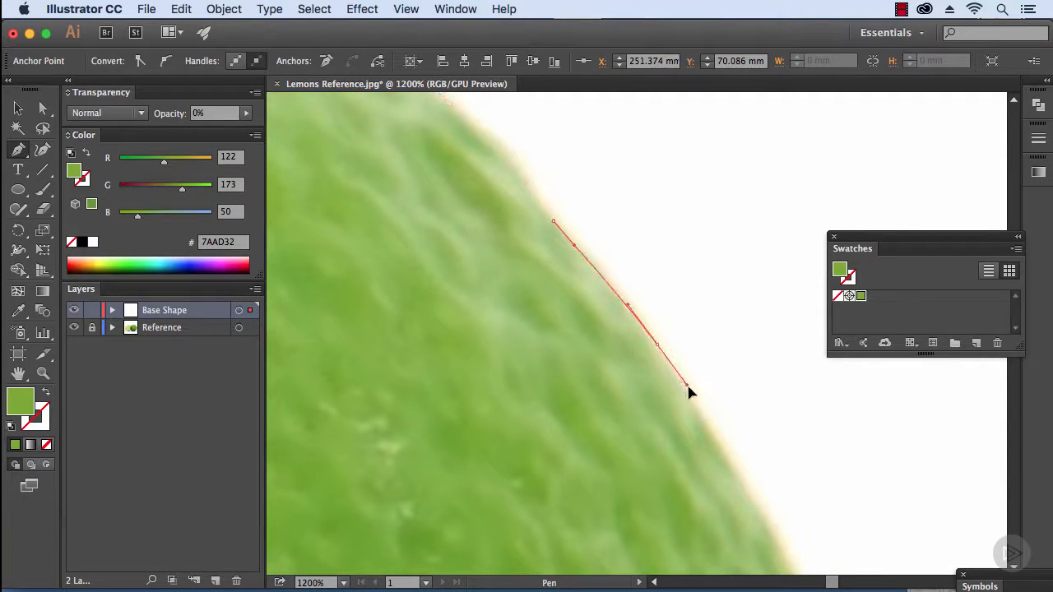
- Trace the near-vertical upper part of the lime's right side with short curved segments
key(space)
drag(738, 447, 638, 273)
mouse_move(680, 376)
mouse_down()
mouse_move(698, 428)
mouse_move(644, 341)
mouse_move(575, 127)
mouse_move(682, 393)
mouse_up()
key(space)
key(space)
drag(705, 513, 651, 294)
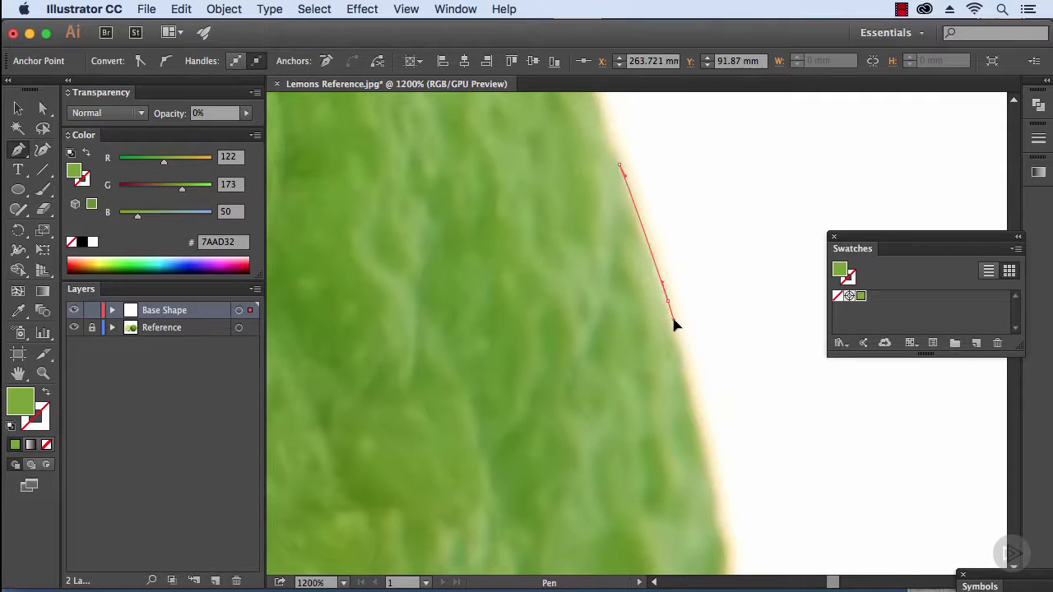
drag(675, 333, 698, 431)
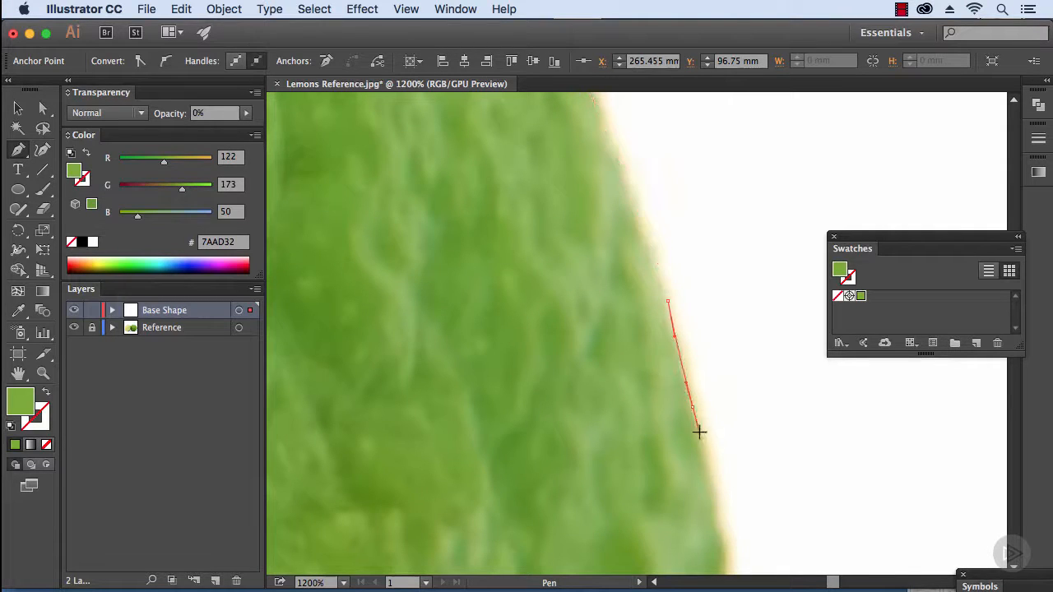
- Follow the first bump and small dips at the lime's rightmost tip with short curved segments
key(space)
drag(702, 501, 672, 362)
drag(667, 405, 647, 226)
key(super+equal)
key(space)
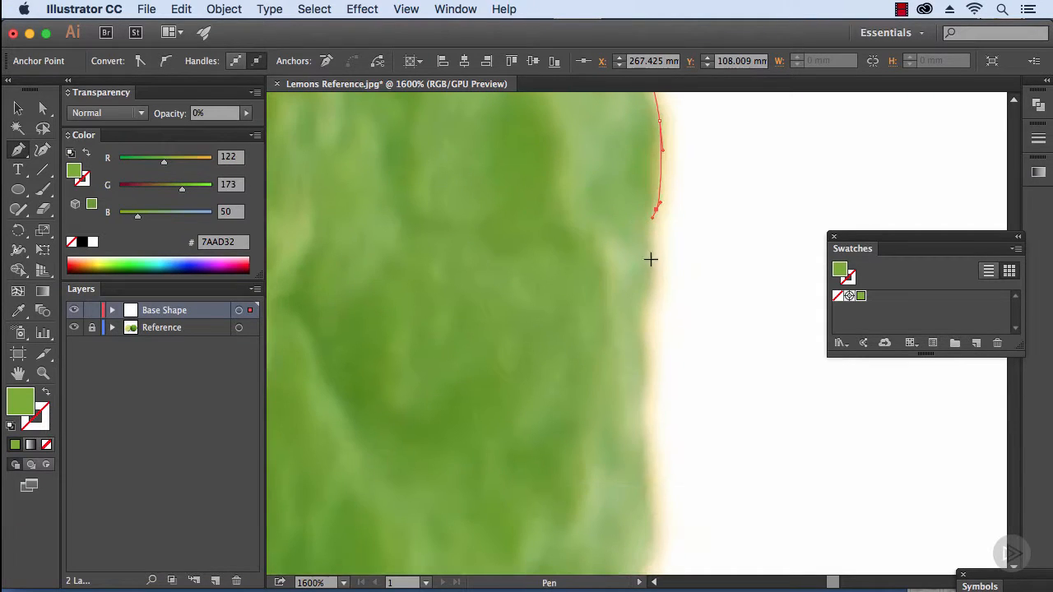
drag(655, 269, 645, 318)
click(648, 346)
click(642, 406)
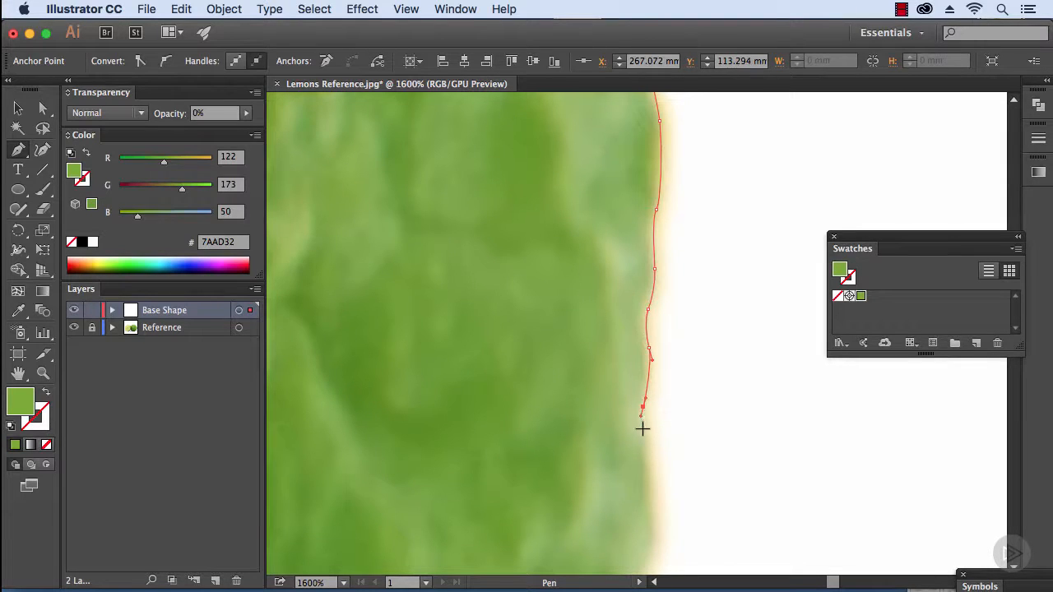
- Trace around the second bump at the rightmost tip and down onto the lime's lower-right side
drag(643, 430, 645, 444)
drag(641, 532, 623, 343)
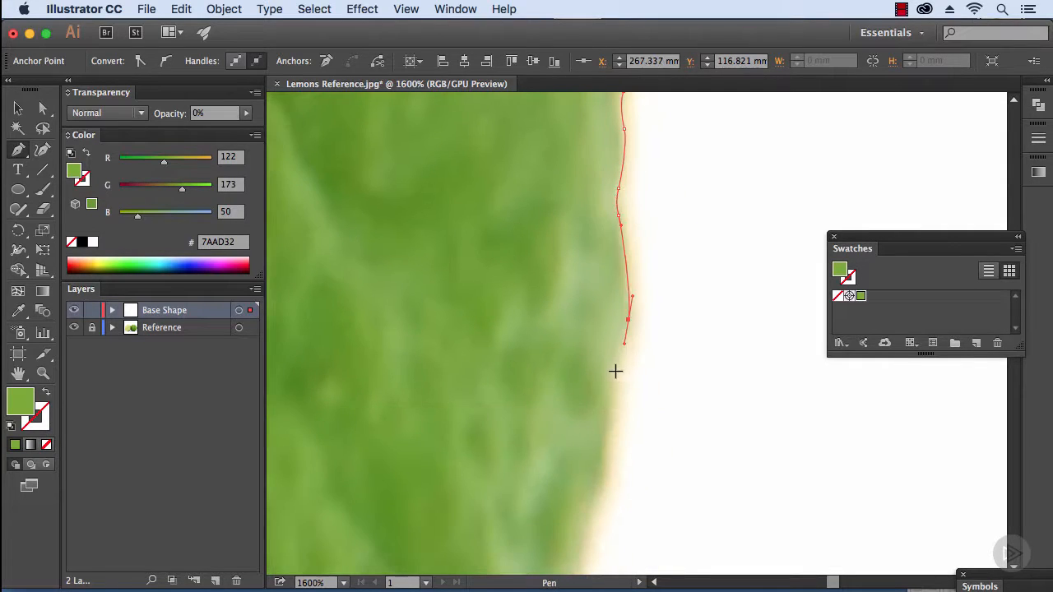
drag(601, 475, 634, 388)
drag(612, 448, 689, 224)
drag(675, 326, 672, 349)
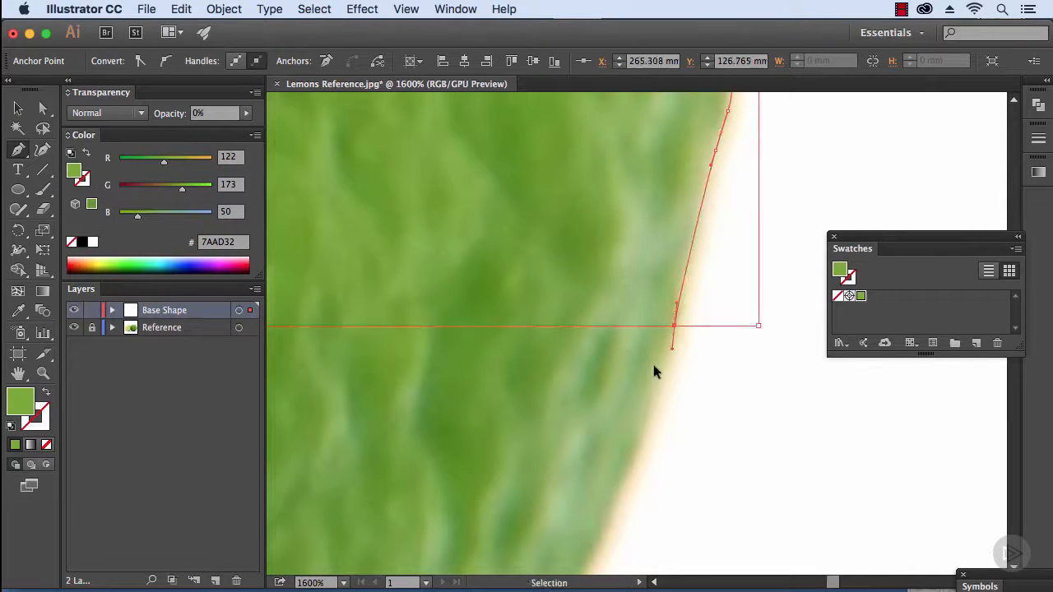
- Continue the path down the lime's lower-right curve, placing smooth anchors along the skin's edge
key(super+minus)
drag(633, 383, 664, 290)
drag(668, 330, 653, 362)
drag(629, 420, 641, 310)
drag(647, 369, 633, 390)
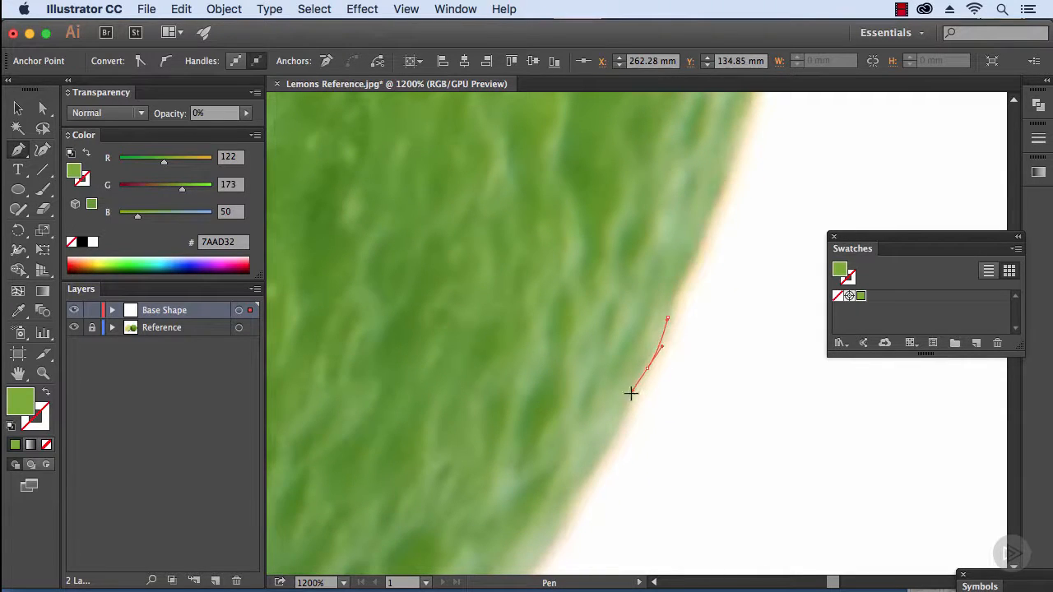
drag(590, 466, 603, 384)
drag(575, 428, 568, 440)
key(space)
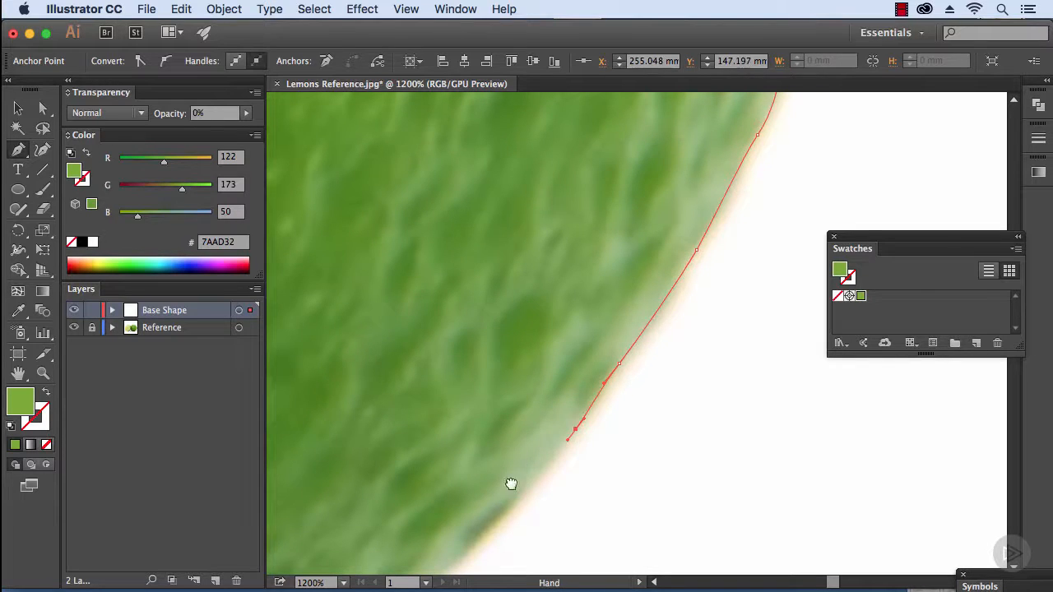
drag(511, 484, 615, 367)
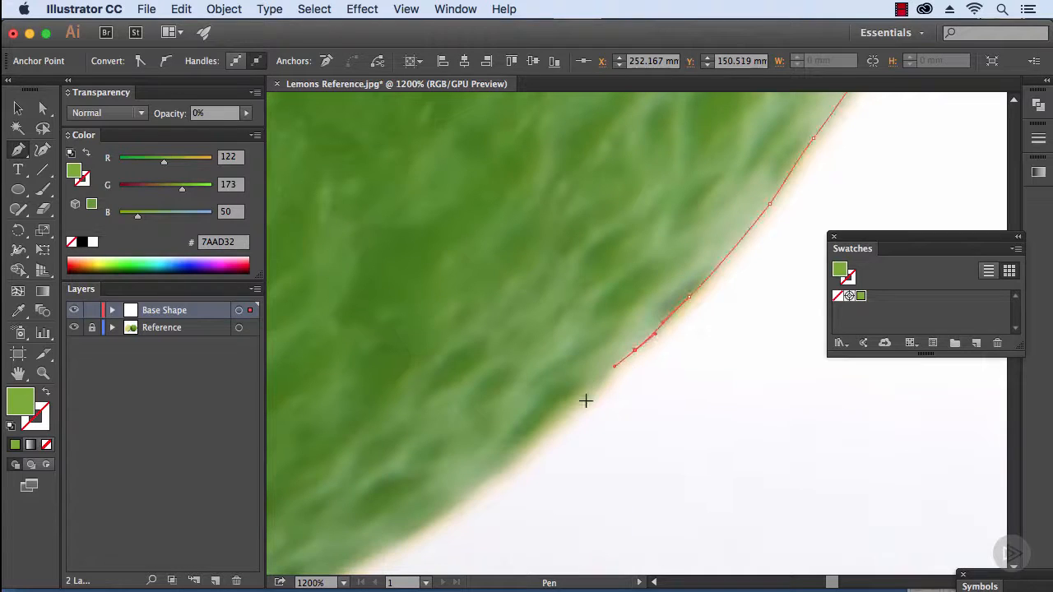
- Trace the slightly uneven edge where the lime's lower-right side turns towards its underside
key(space)
drag(524, 430, 617, 389)
key(space)
drag(562, 423, 656, 342)
drag(673, 335, 630, 367)
key(space)
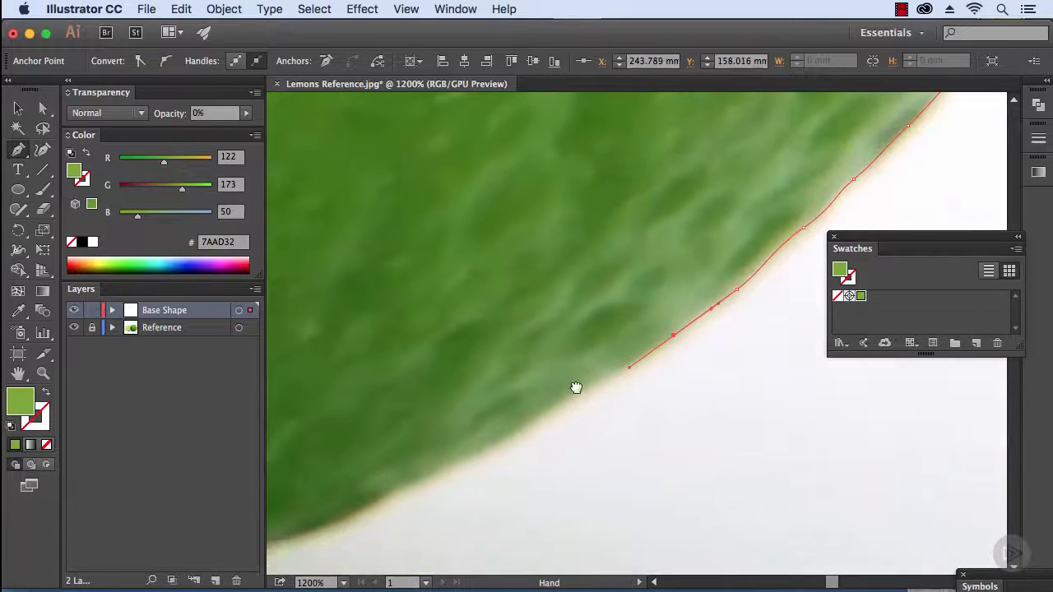
- Extend the outline leftward along the right part of the lime's underside with curved anchors
drag(576, 388, 638, 394)
key(space)
drag(583, 419, 669, 412)
click(642, 418)
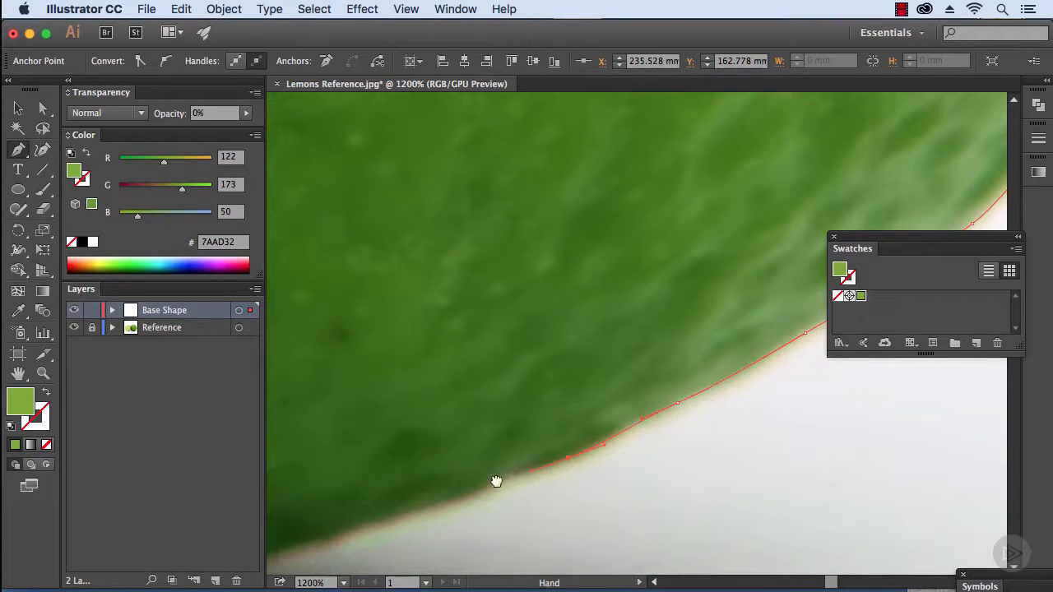
key(space)
drag(573, 447, 702, 447)
- Continue the path into the shadowed bottom edge of the lime, undoing and placing again the misplaced anchors
key(space)
key(super+z)
key(space)
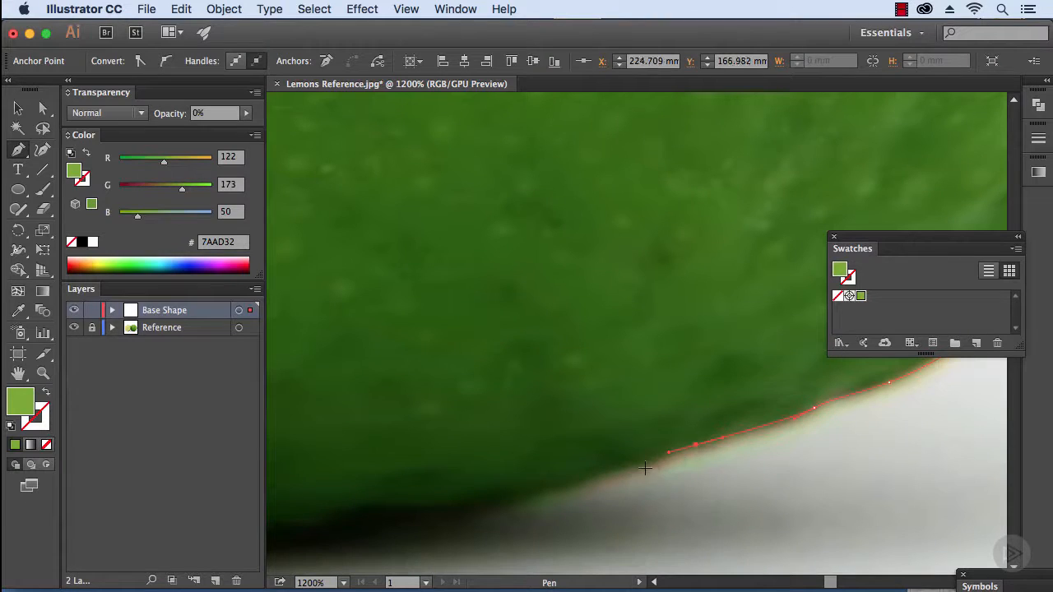
key(space)
drag(559, 497, 622, 418)
key(super+z)
click(623, 426)
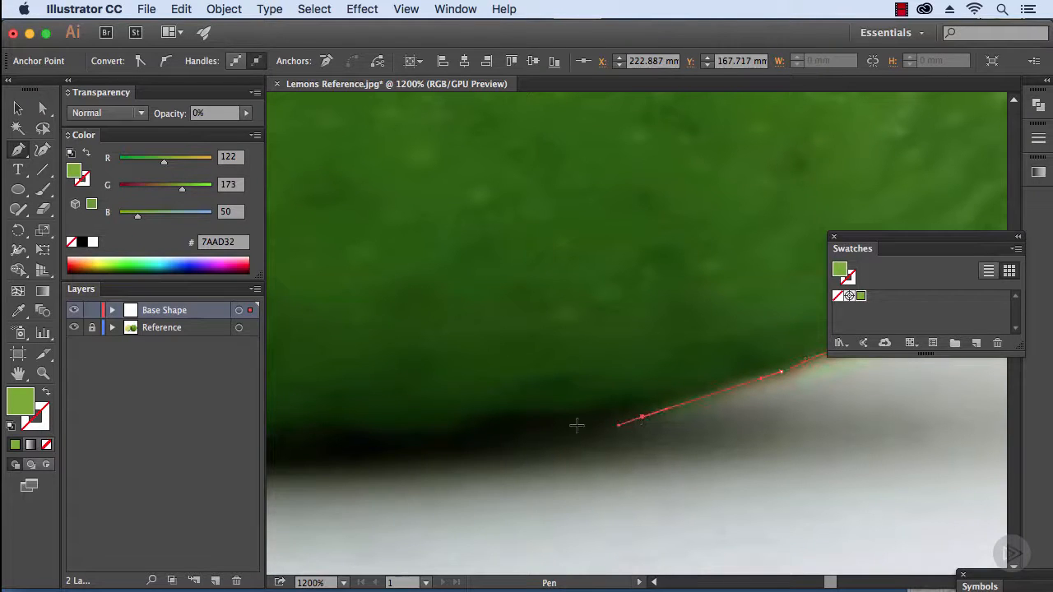
- Extend the outline leftward through the dark shadow along the middle of the whole lime's underside with curved anchors
scroll(576, 425, left, 10)
scroll(576, 425, up, 2)
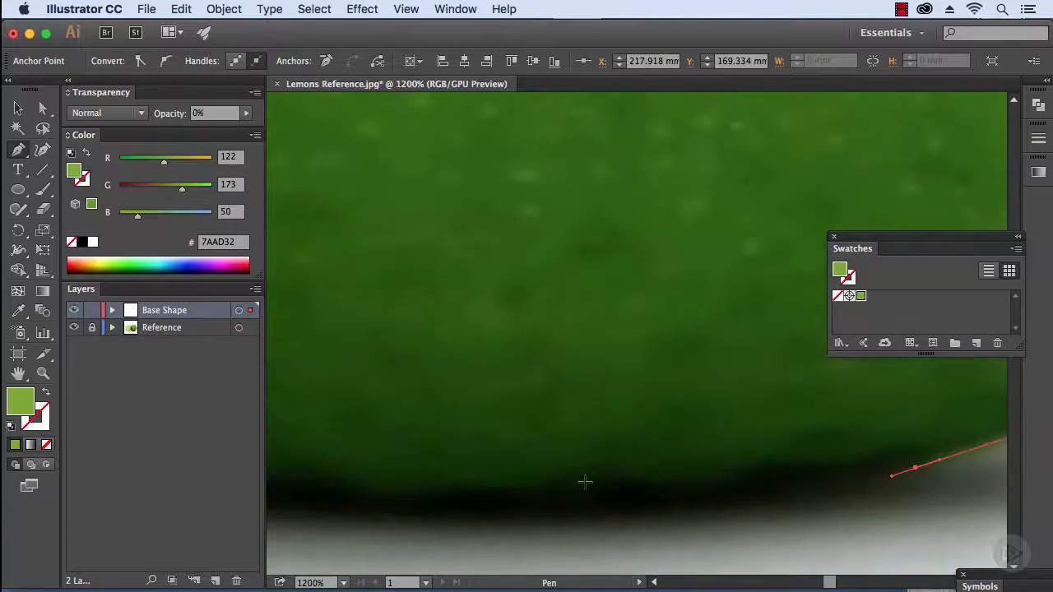
drag(559, 496, 508, 493)
key(space)
drag(513, 477, 773, 496)
drag(545, 505, 868, 498)
- Continue the path from the shadow to the start of the lime's lower-left edge, undoing a misplaced anchor
key(space)
drag(579, 471, 620, 484)
key(space)
key(super+z)
key(space)
drag(527, 466, 659, 495)
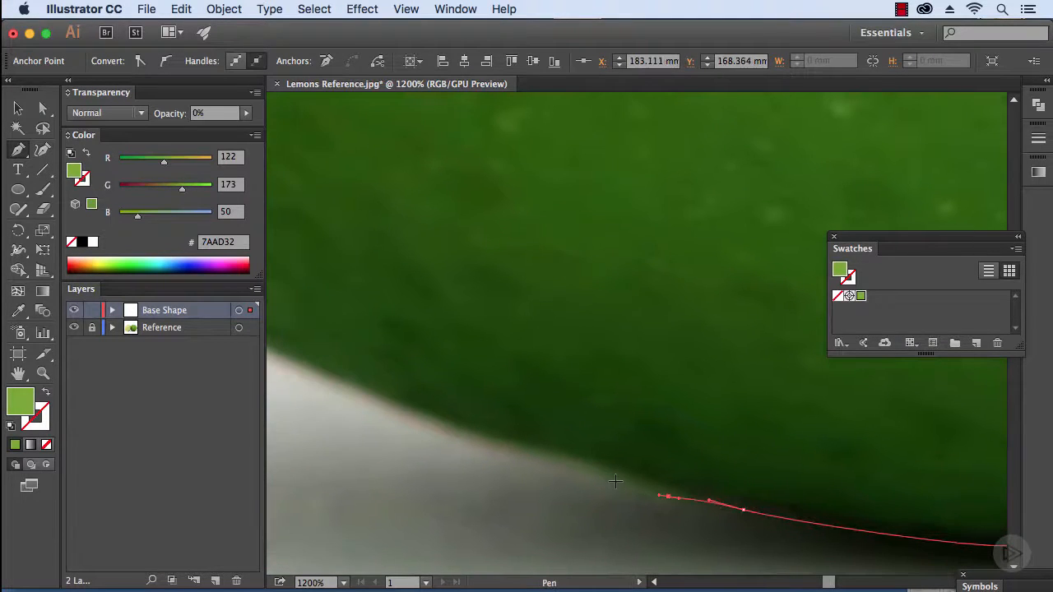
- Trace the skin's edge upward from the shadow along the first part of the lime's lower-left side
key(super+equal)
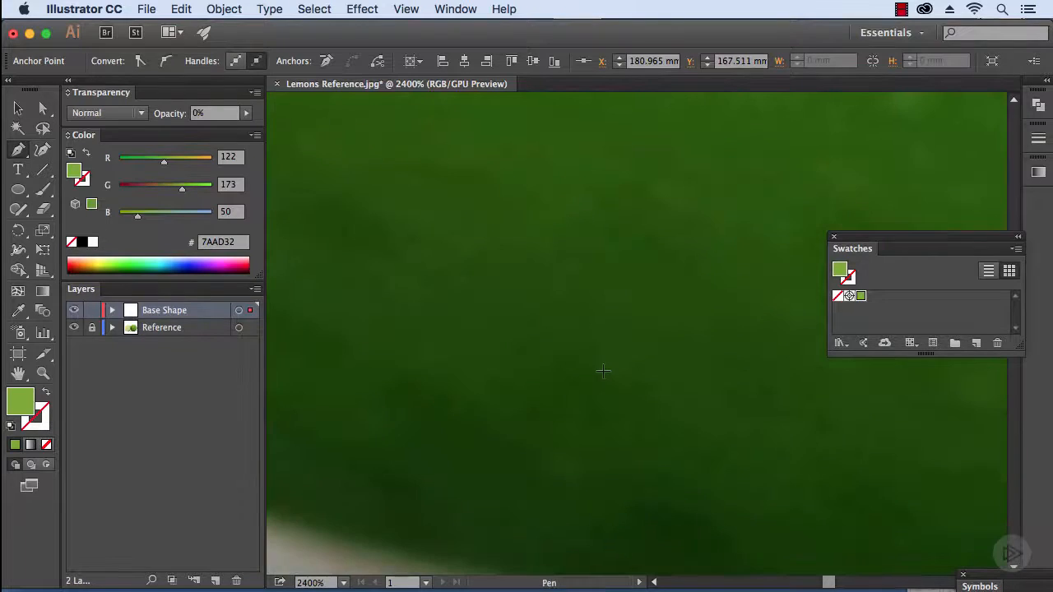
drag(593, 418, 650, 155)
drag(649, 367, 618, 353)
key(space)
drag(527, 328, 659, 384)
mouse_move(608, 360)
mouse_down()
mouse_move(593, 354)
mouse_move(713, 447)
mouse_move(803, 495)
mouse_up()
key(space)
drag(541, 378, 531, 368)
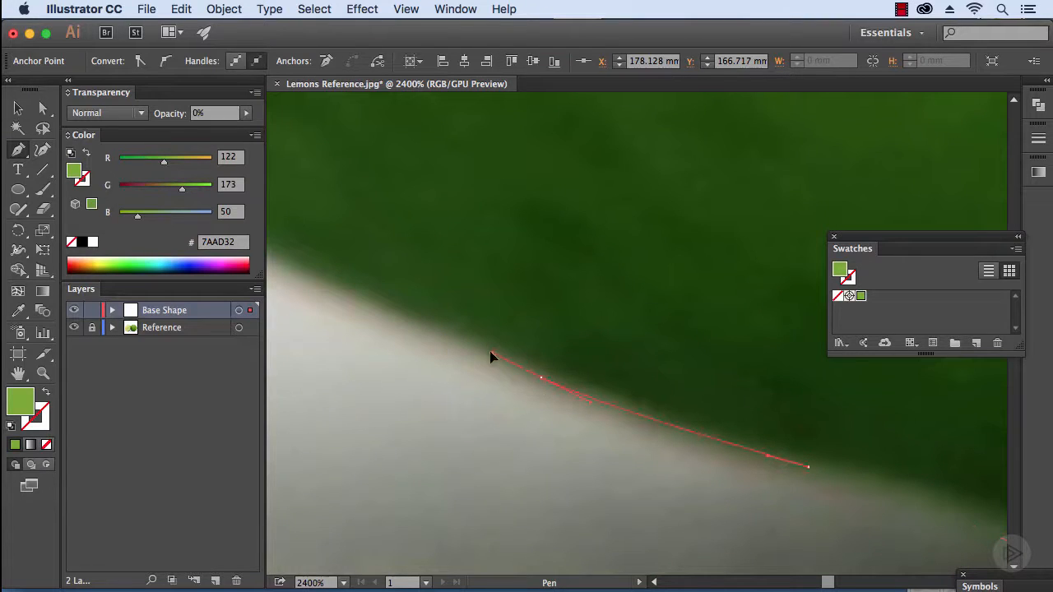
- Continue the path up the middle of the lime's lower-left side with smooth anchors along the skin's edge
key(space)
drag(431, 328, 675, 438)
drag(536, 378, 499, 356)
key(space)
drag(429, 318, 623, 433)
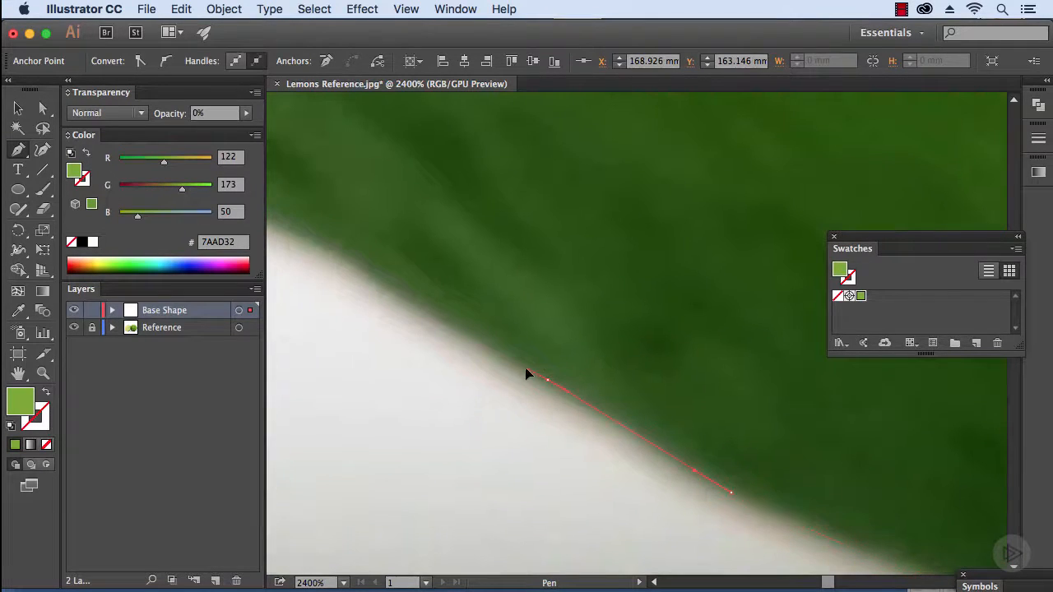
key(space)
drag(444, 337, 624, 473)
drag(533, 403, 491, 370)
key(space)
drag(430, 348, 536, 395)
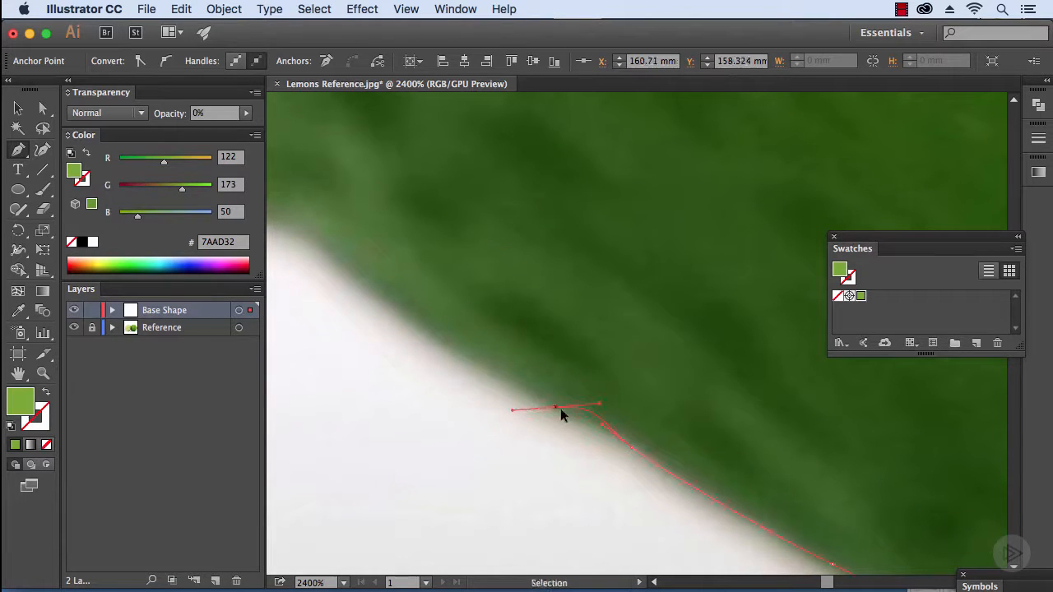
- Trace the slight bulge in the lower-left edge, undoing misplaced anchors and placing them again closer to the skin
key(super+z)
drag(540, 422, 533, 425)
click(515, 420)
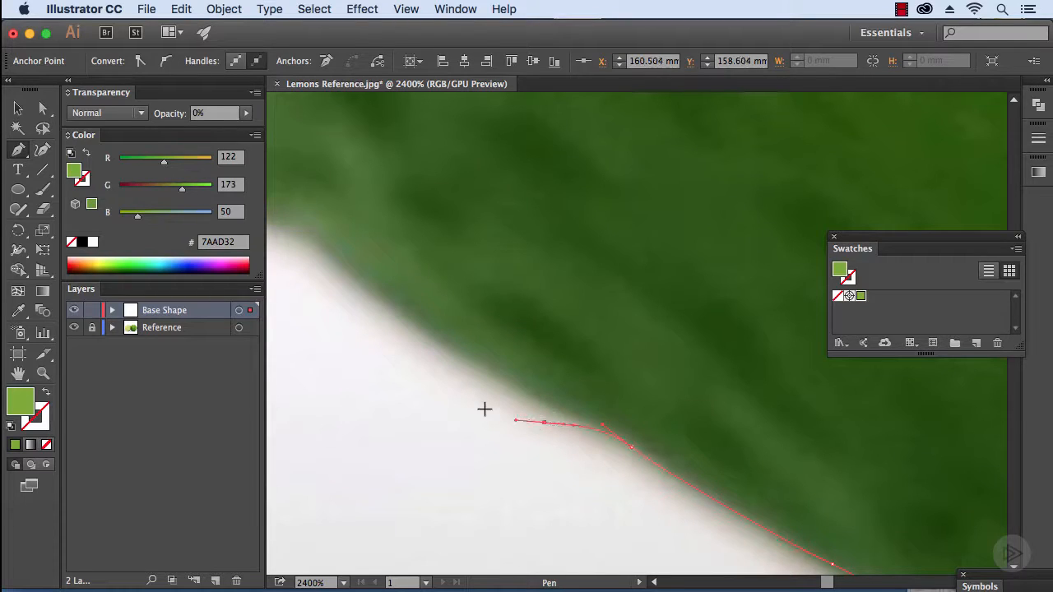
drag(473, 378, 459, 364)
key(super+z)
mouse_move(519, 397)
mouse_down()
mouse_move(465, 364)
mouse_move(509, 397)
mouse_up()
key(super+z)
drag(436, 344, 414, 332)
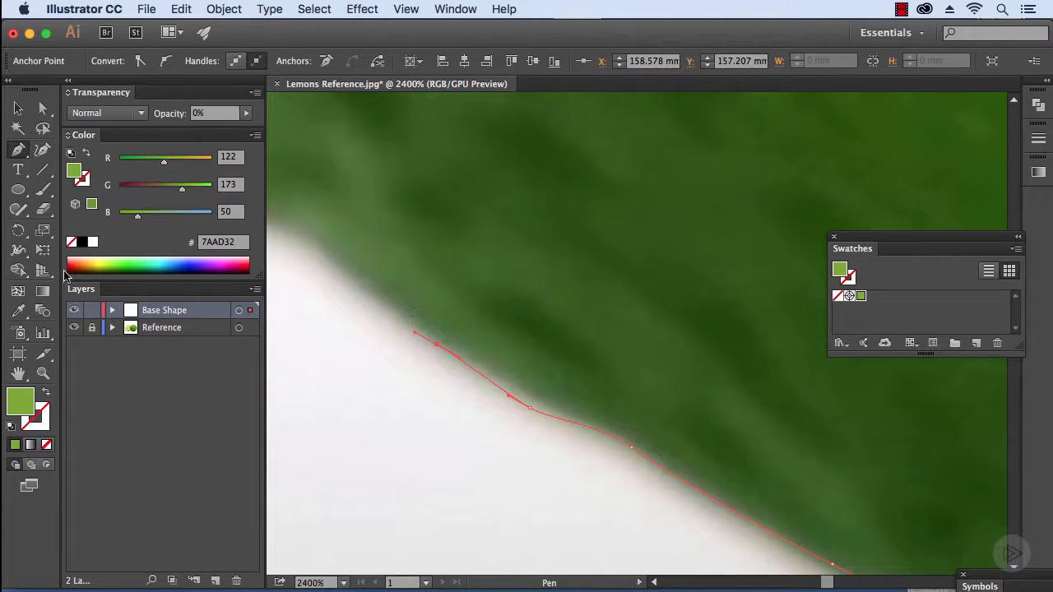
- Move the anchor at the bulge onto the skin's edge with the Direct Selection tool
click(46, 114)
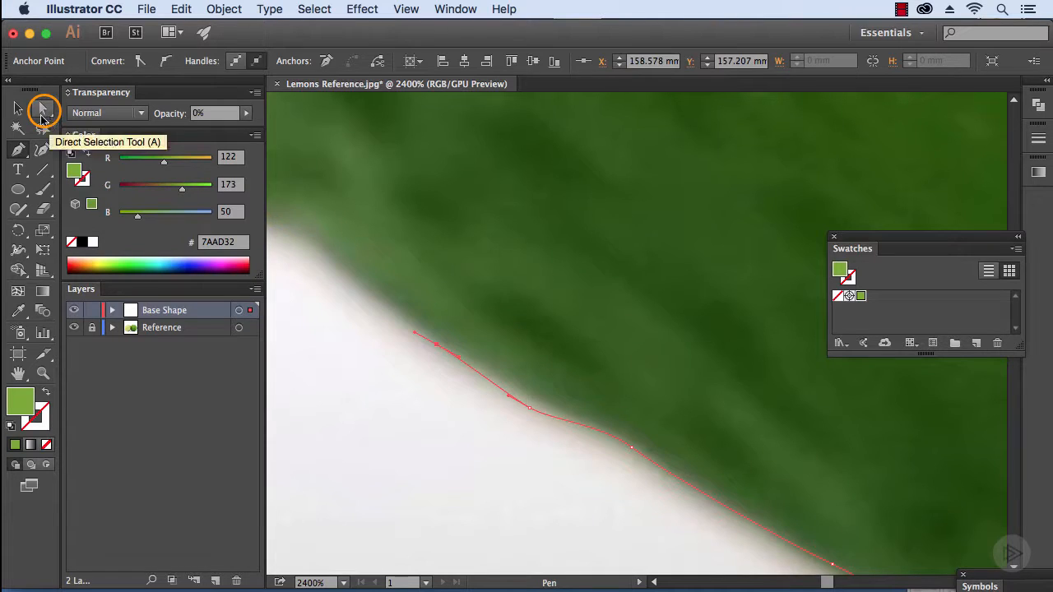
click(46, 114)
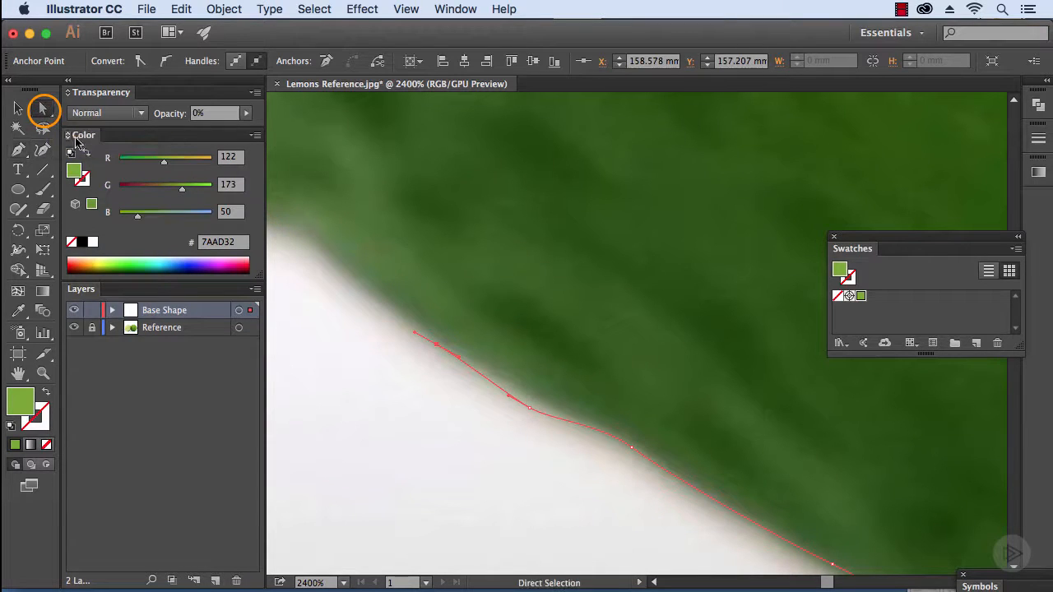
drag(535, 414, 531, 400)
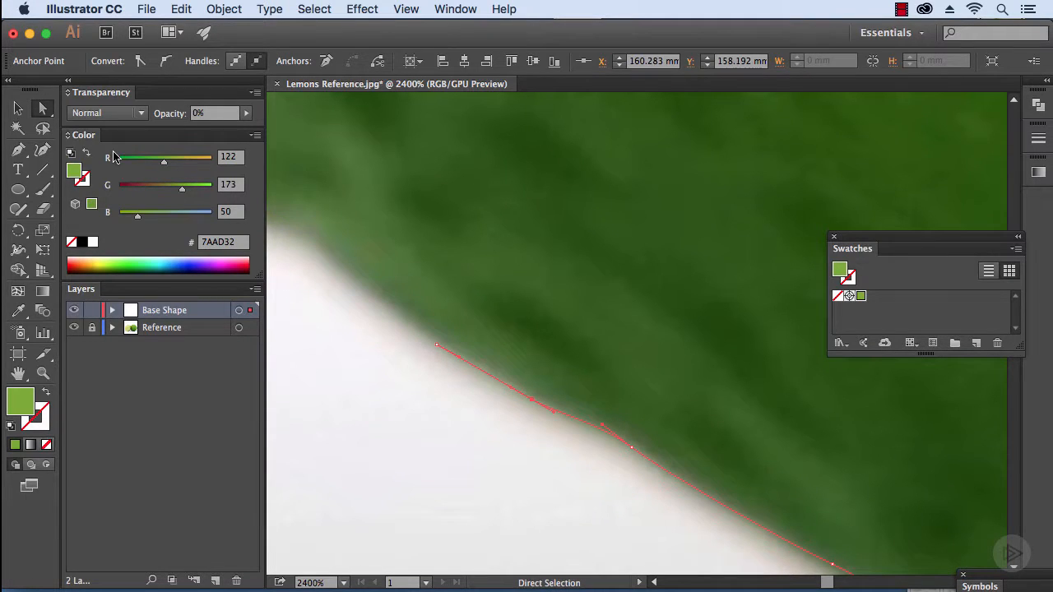
- Resume the path with the Pen tool and trace the uneven edge above the bulge
key(p)
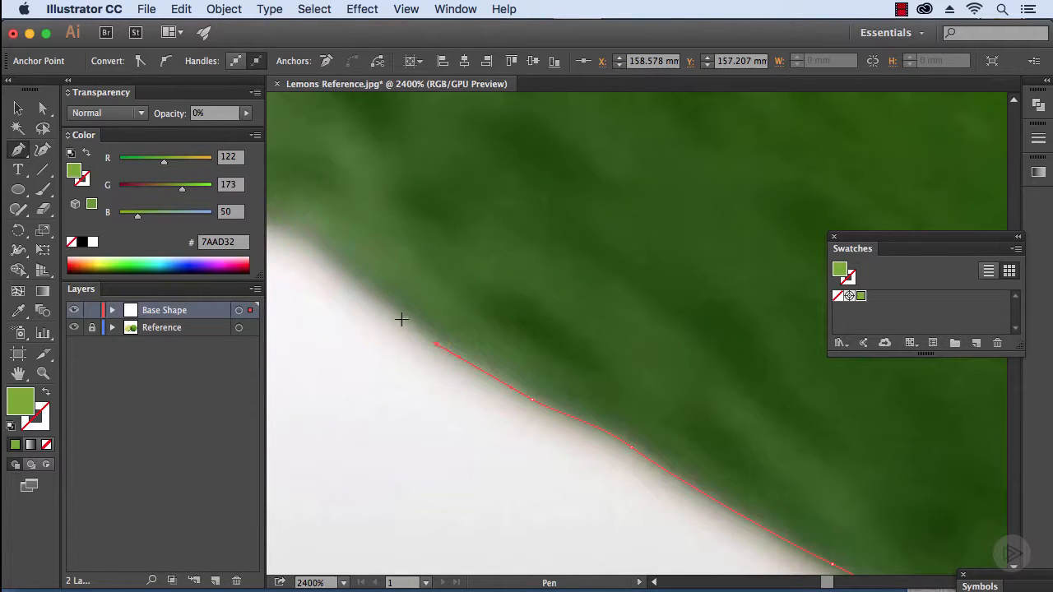
drag(391, 307, 497, 366)
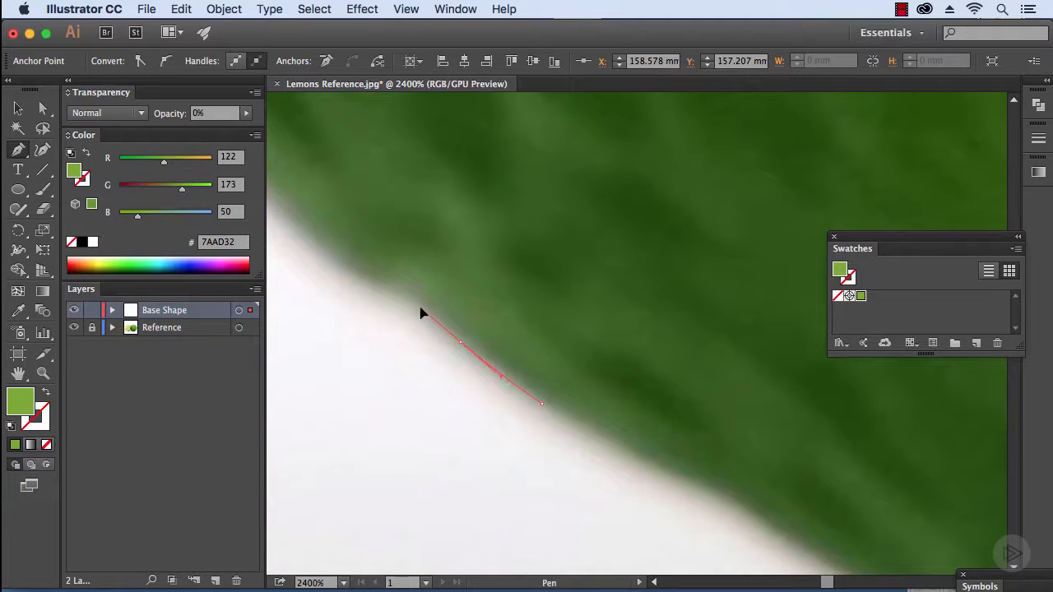
drag(388, 282, 433, 367)
drag(367, 325, 465, 368)
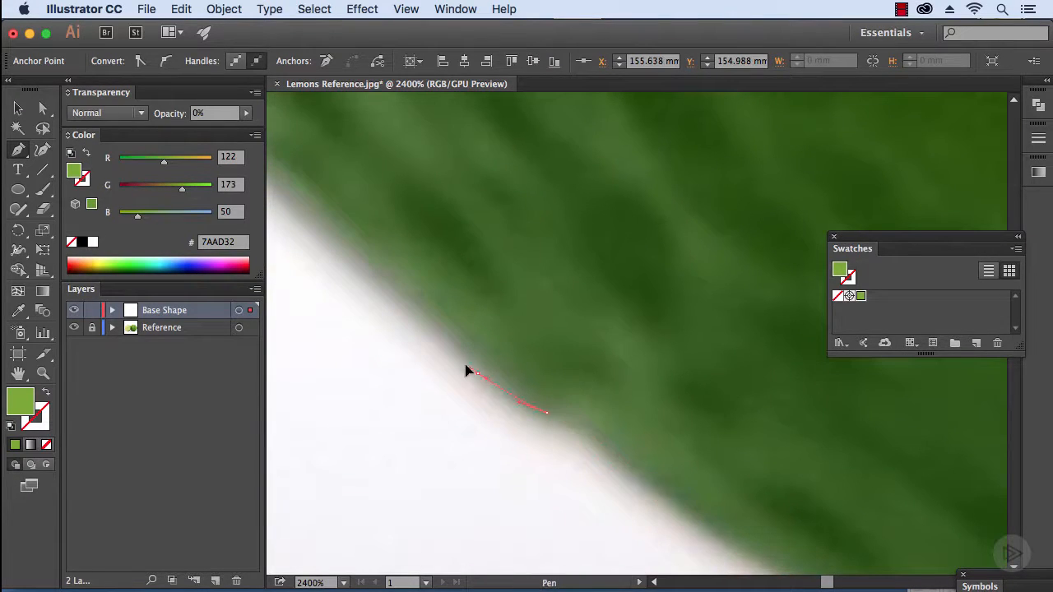
drag(376, 269, 443, 258)
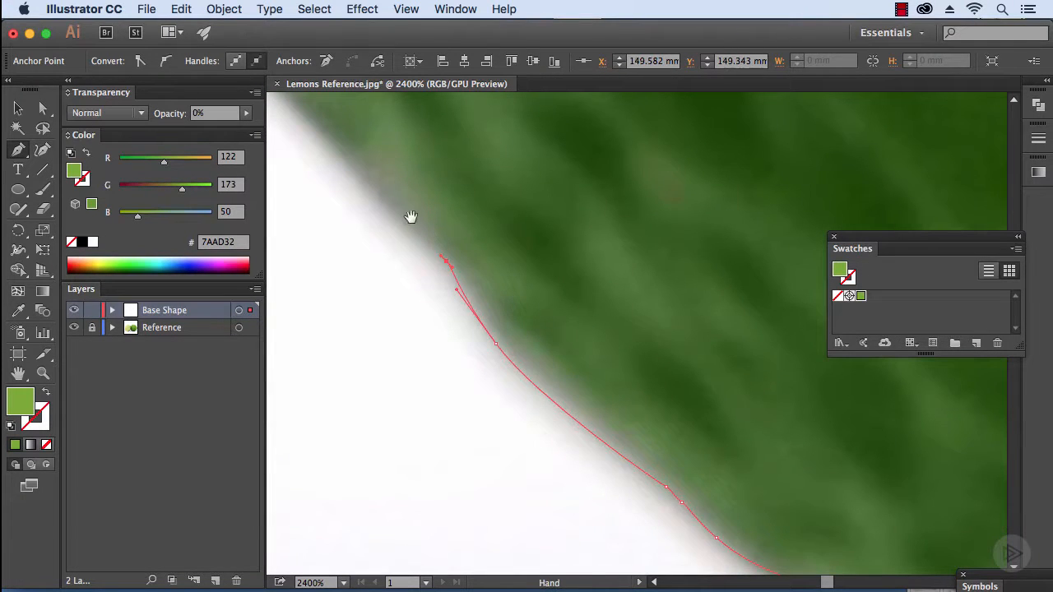
- Extend the outline up the lime's left side to the point where it meets the cut half
drag(410, 217, 588, 394)
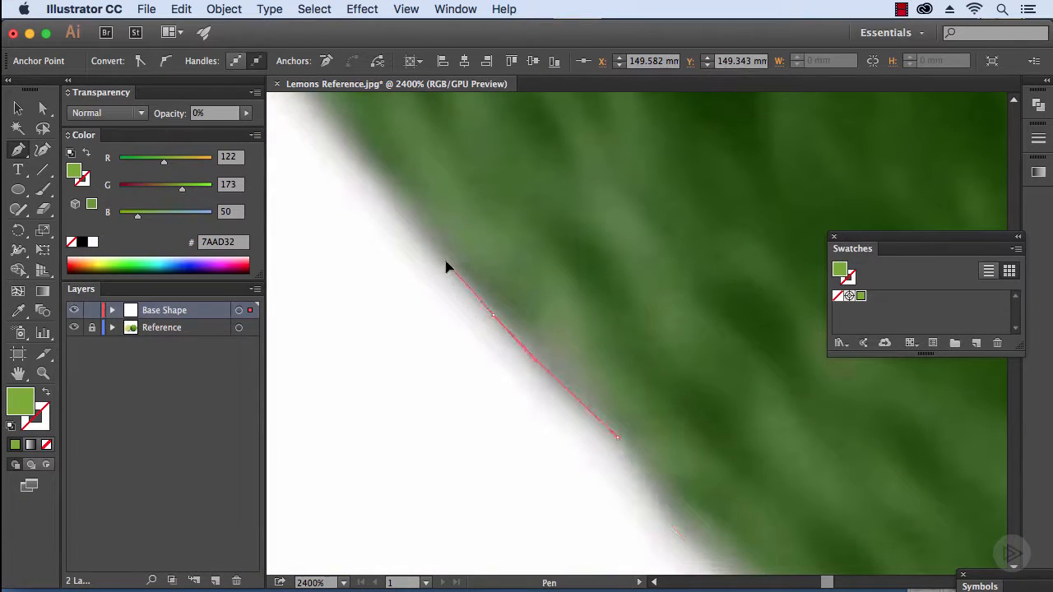
drag(418, 230, 567, 416)
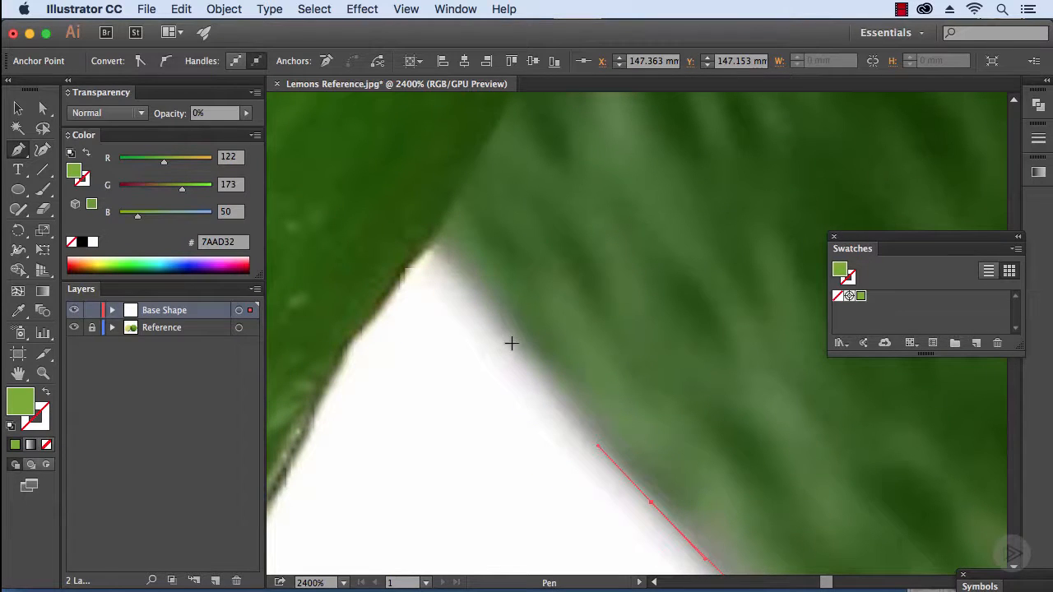
drag(509, 332, 484, 298)
drag(432, 244, 430, 240)
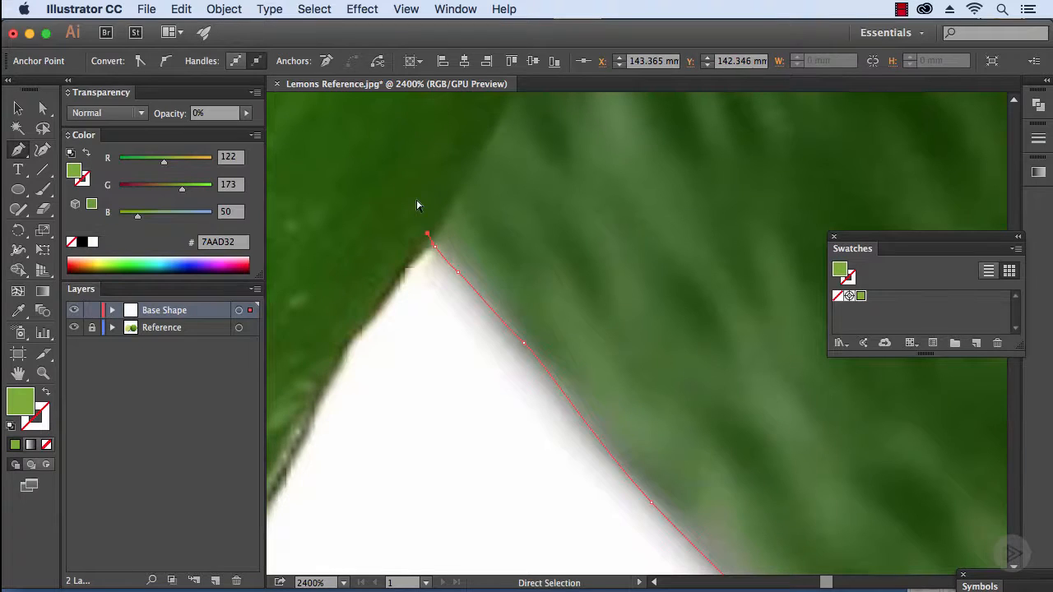
- Compare the traced outline along the lime's underside with the detail where it meets the cut half
key(super+minus)
key(super+minus)
key(super+minus)
key(super+minus)
key(super+minus)
key(super+minus)
key(super+minus)
key(super+minus)
key(super+minus)
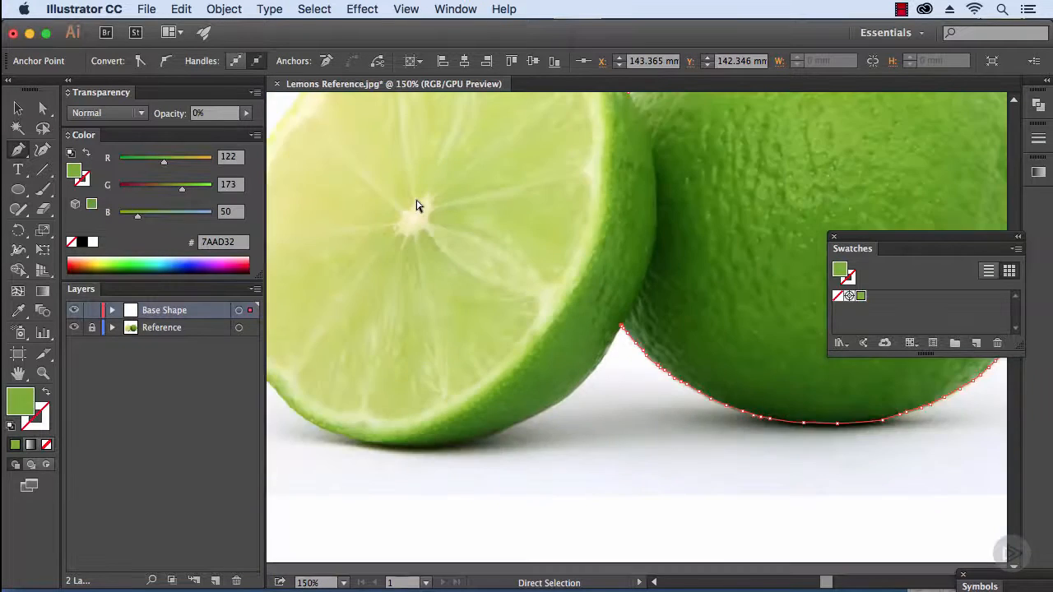
key(super+plus)
key(super+plus)
key(super+plus)
key(super+plus)
key(super+plus)
key(super+plus)
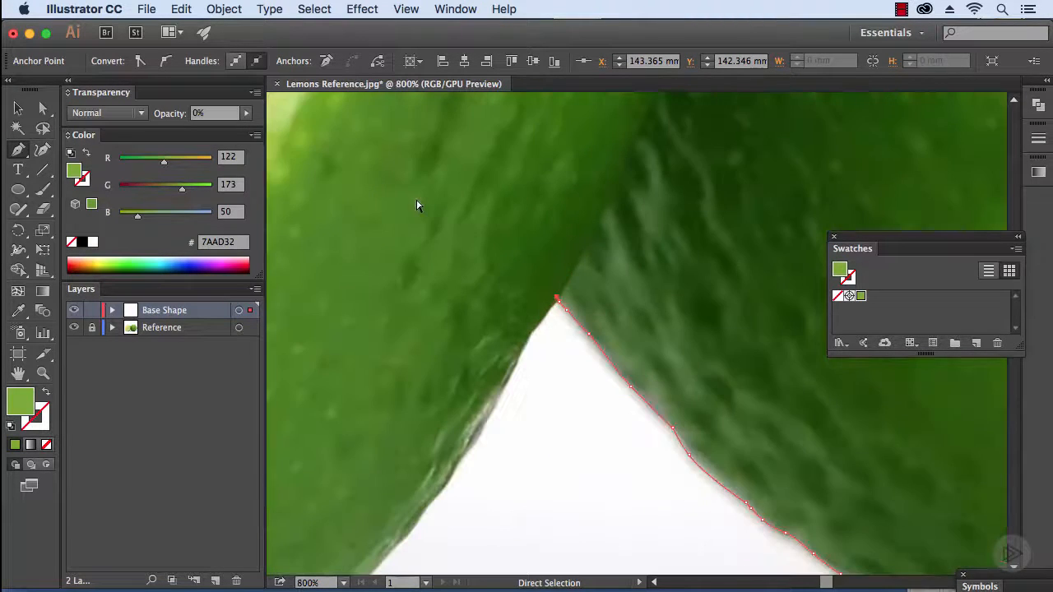
key(super+minus)
key(super+minus)
key(super+minus)
key(super+minus)
key(super+minus)
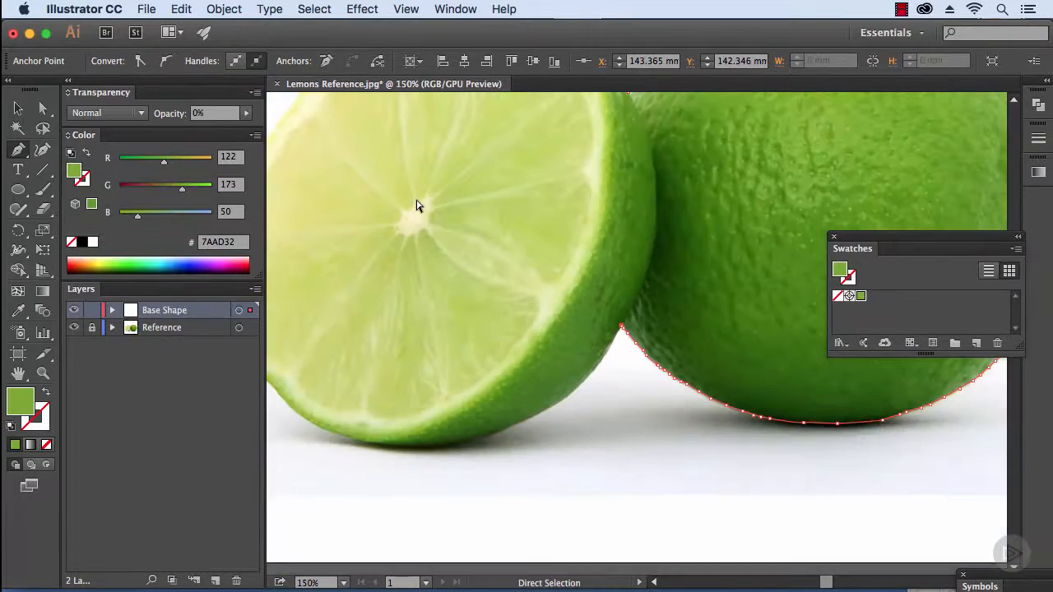
key(super+plus)
key(super+plus)
key(super+plus)
key(super+plus)
key(super+plus)
key(super+plus)
key(super+plus)
key(super+plus)
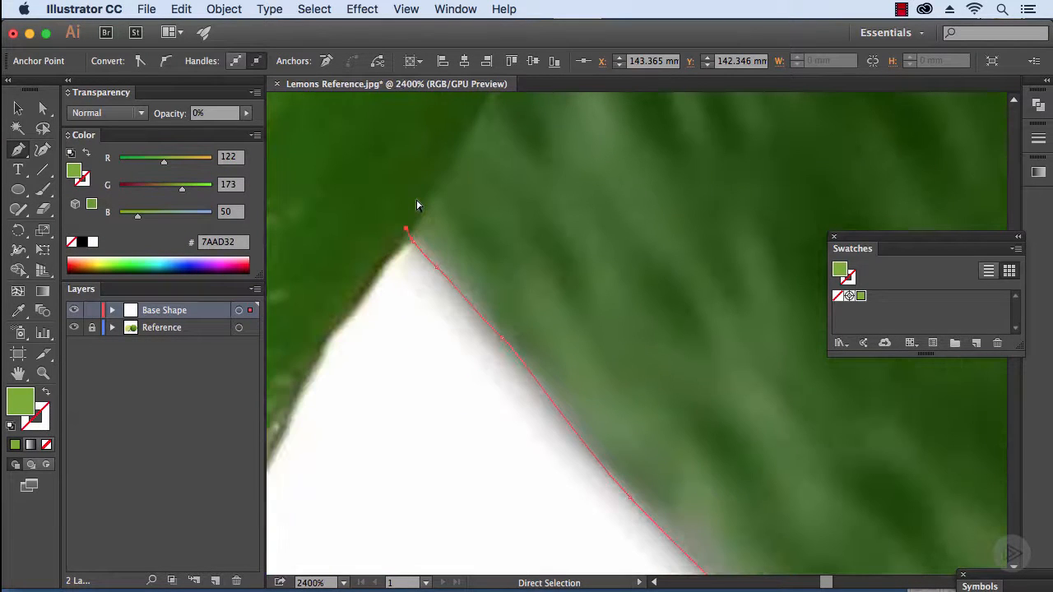
- Undo the anchor overlapping the cut half, turn the path at the junction and trace down the cut half's right edge
key(super+z)
space+drag(612, 318, 789, 400)
key(super+plus)
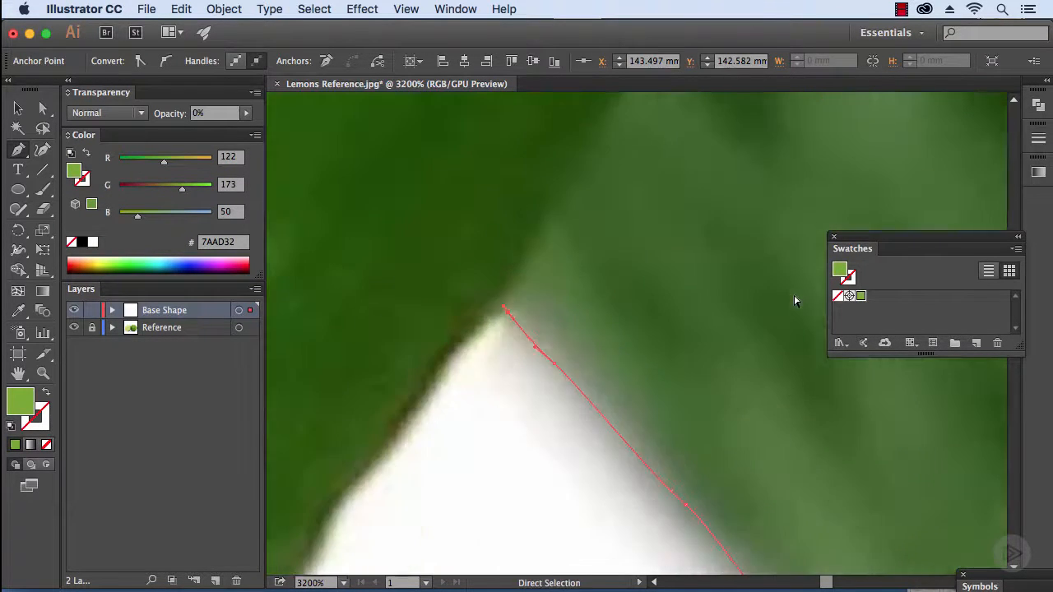
key(super+plus)
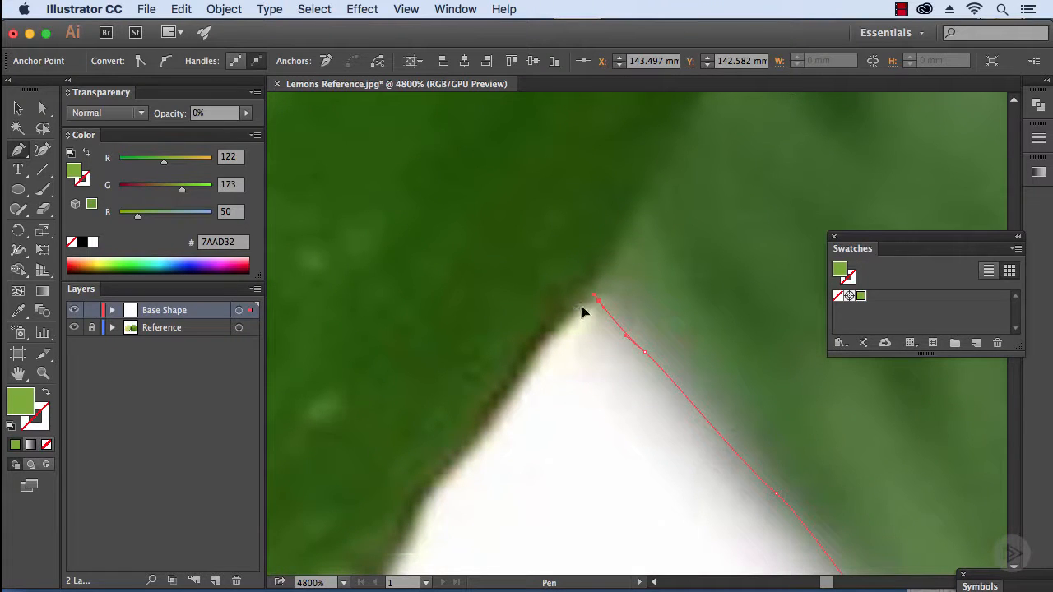
drag(581, 307, 542, 345)
click(543, 344)
space+drag(481, 415, 560, 341)
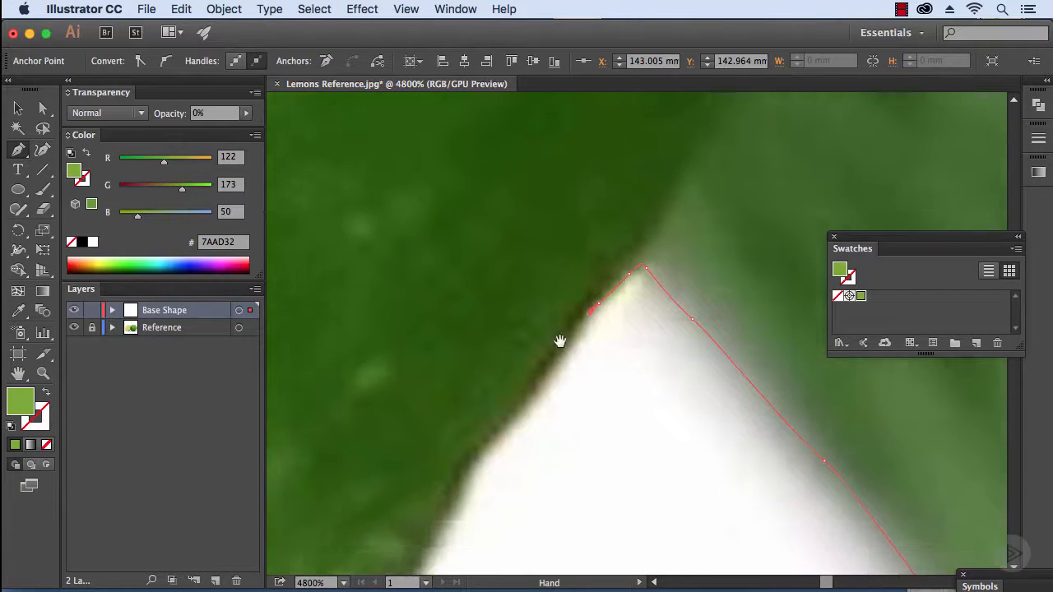
click(525, 426)
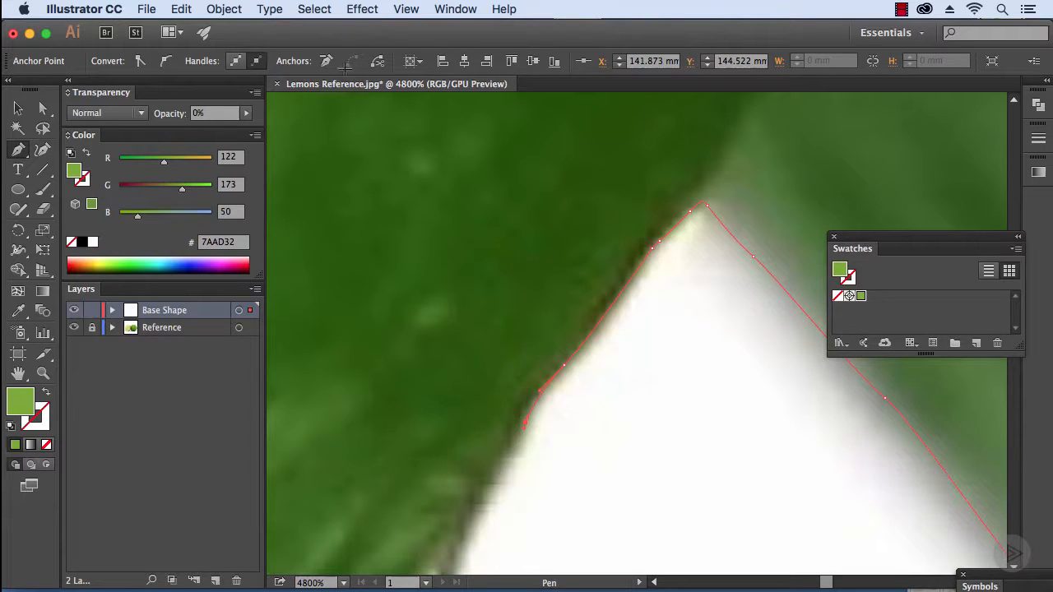
- Switch to Preview on CPU and continue the path down the cut half's dark edge pixels
drag(487, 393, 577, 238)
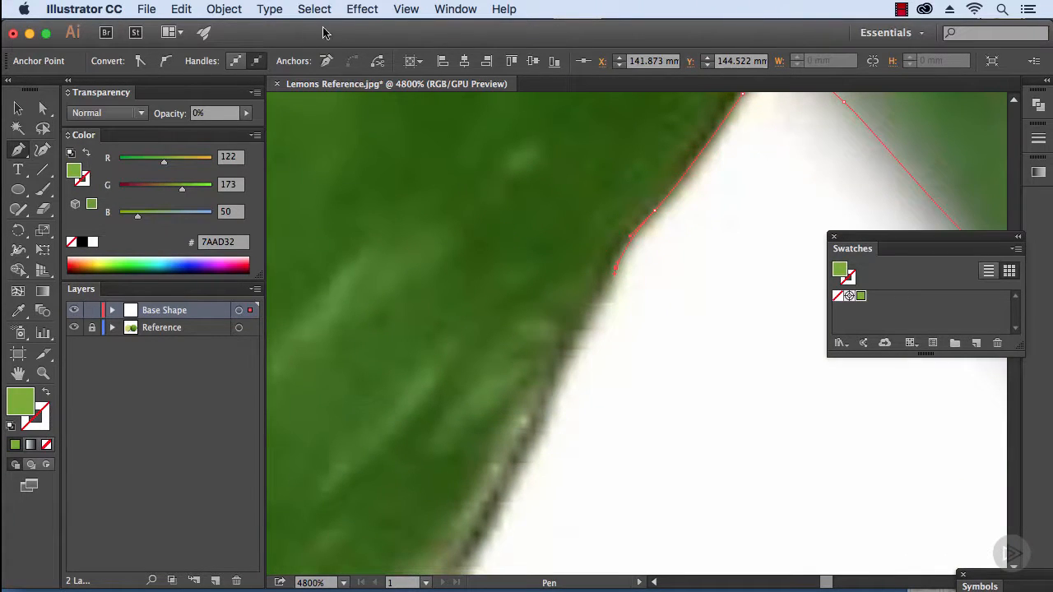
click(409, 9)
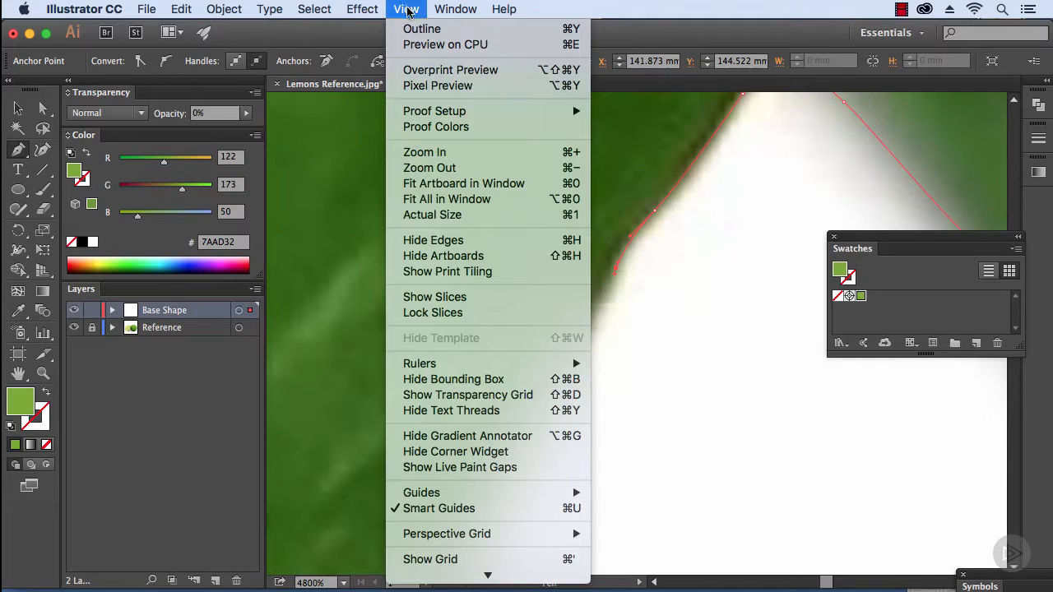
click(427, 46)
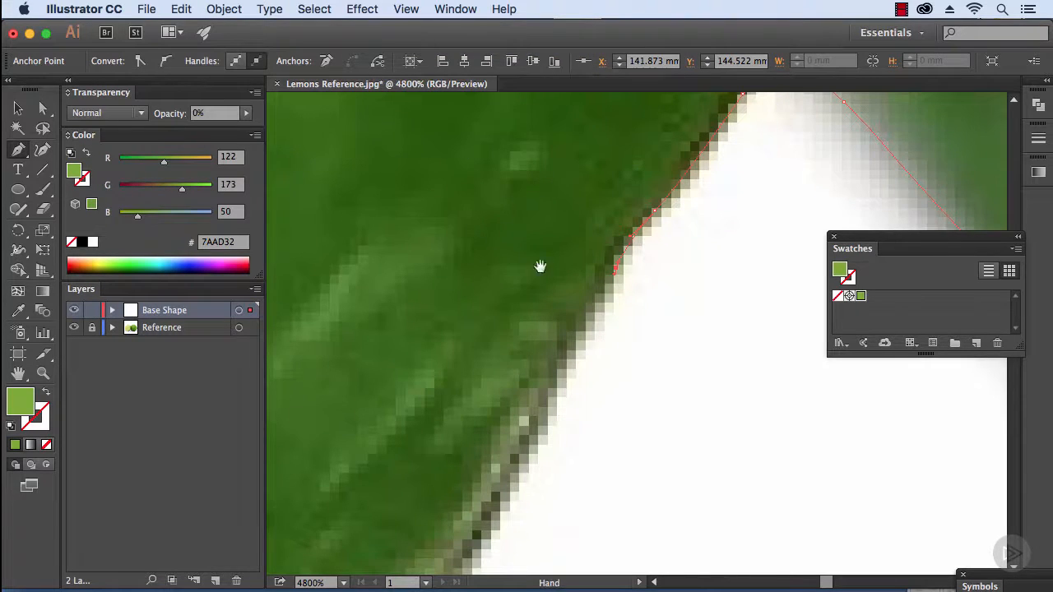
drag(582, 308, 647, 250)
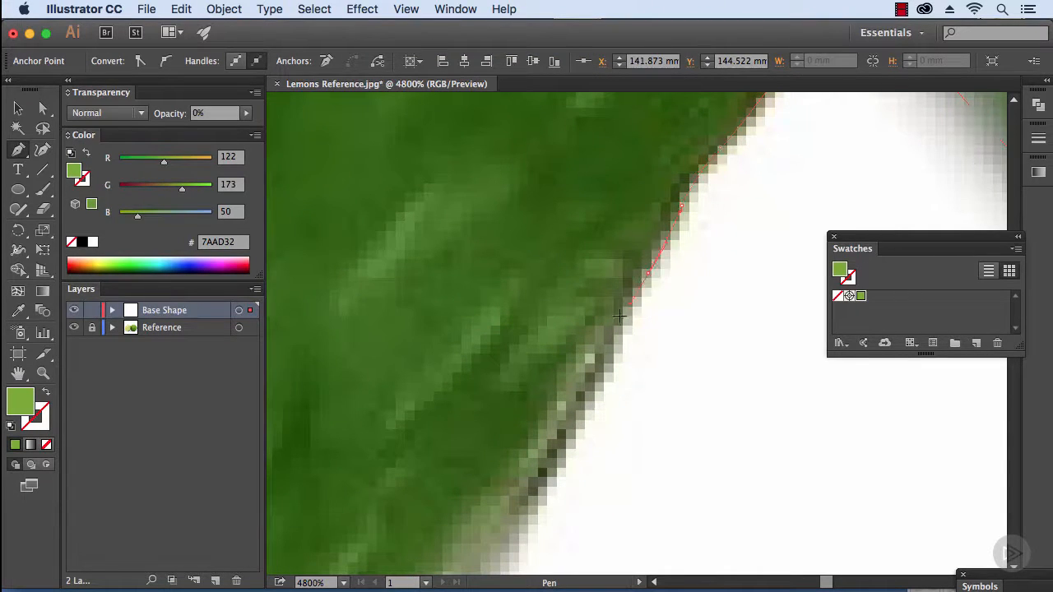
drag(568, 408, 634, 295)
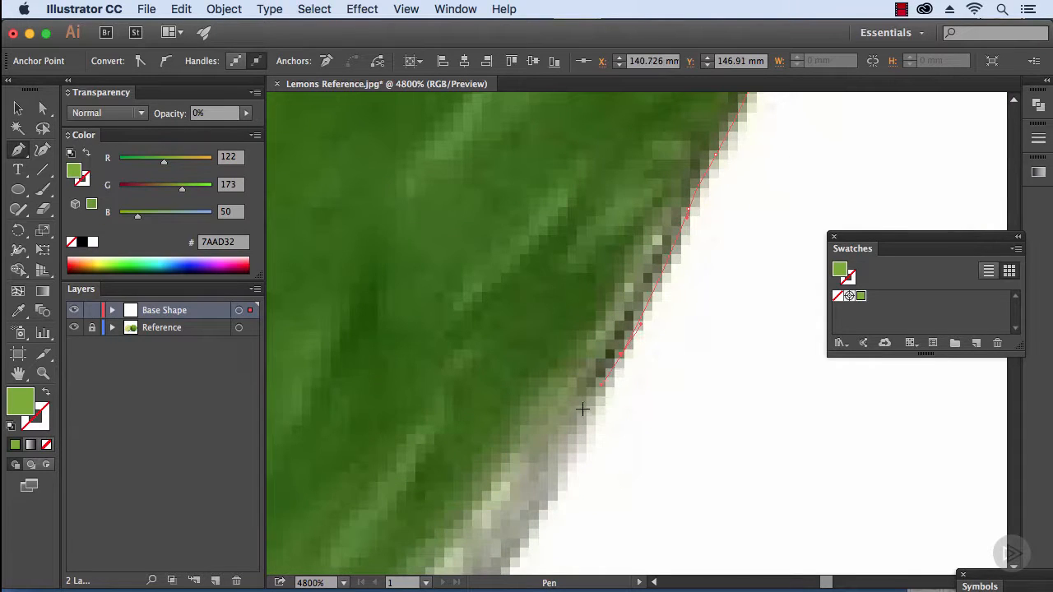
drag(540, 452, 658, 243)
- Trace around the pale grey reflective strip on the cut half's right edge, keeping it inside the outline
key(super+minus)
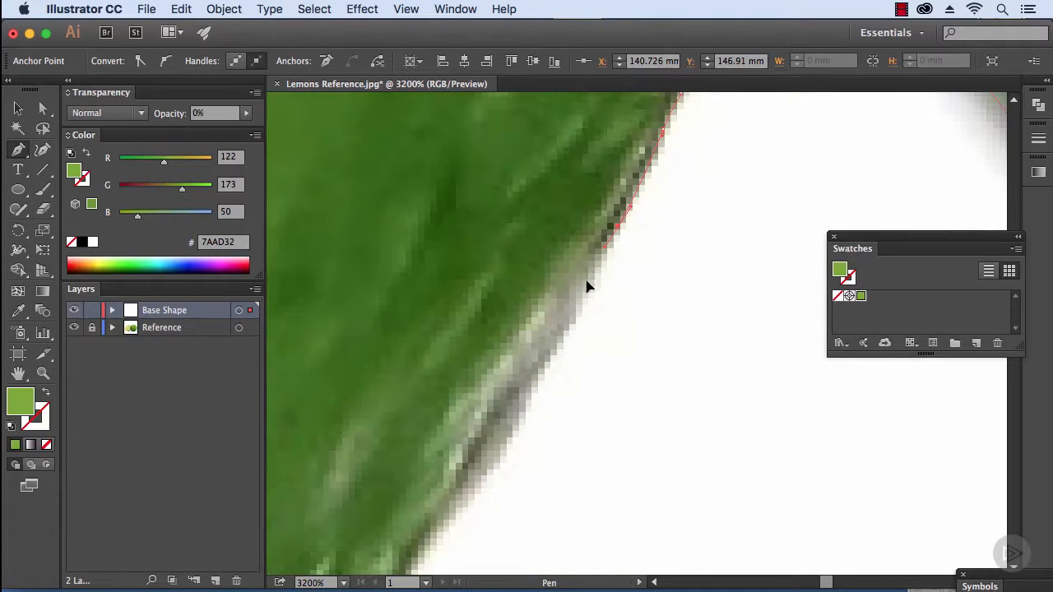
drag(586, 282, 583, 289)
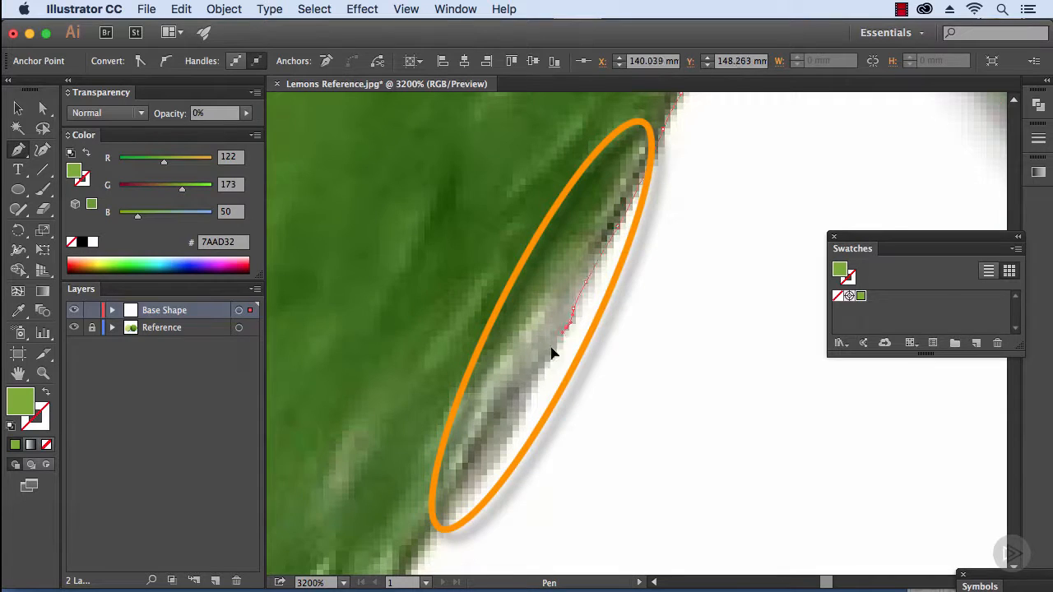
drag(505, 404, 589, 312)
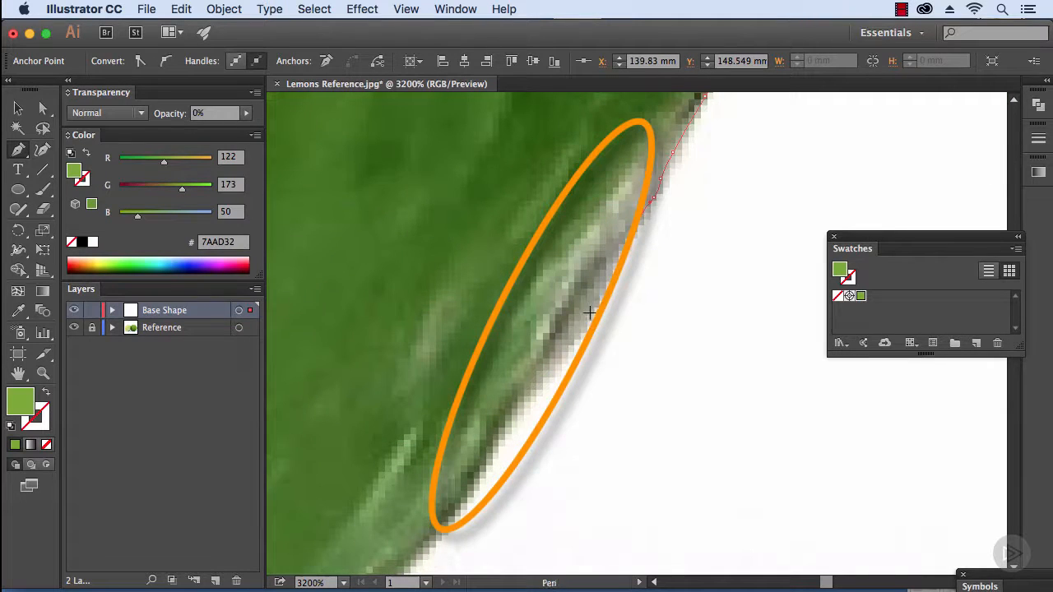
click(543, 377)
drag(469, 472, 585, 313)
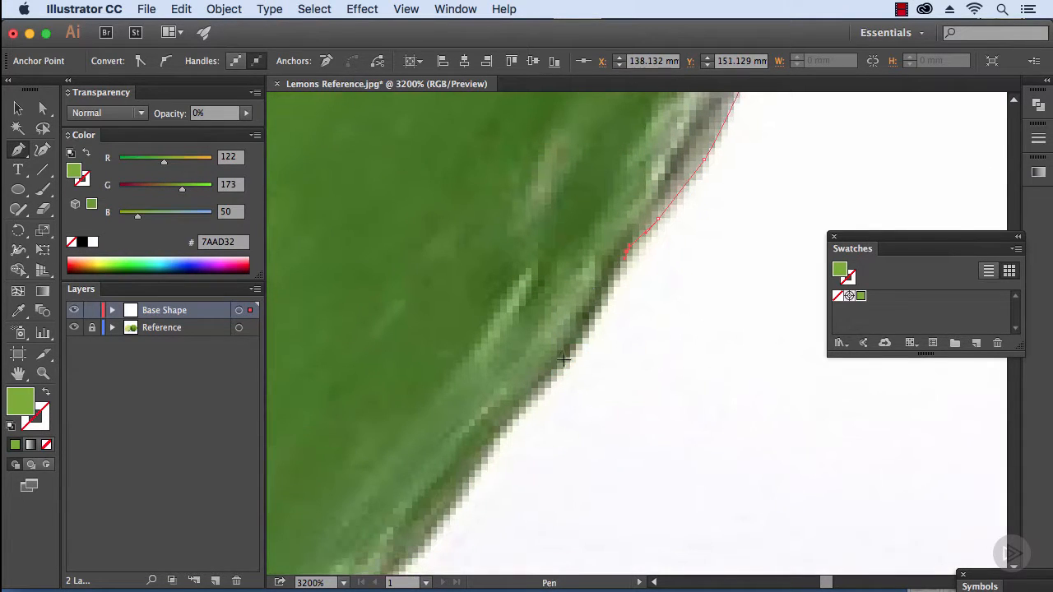
- Continue the path down the cut half's lower-right edge, placing anchors along the dark rind pixels
click(525, 404)
drag(486, 430, 581, 337)
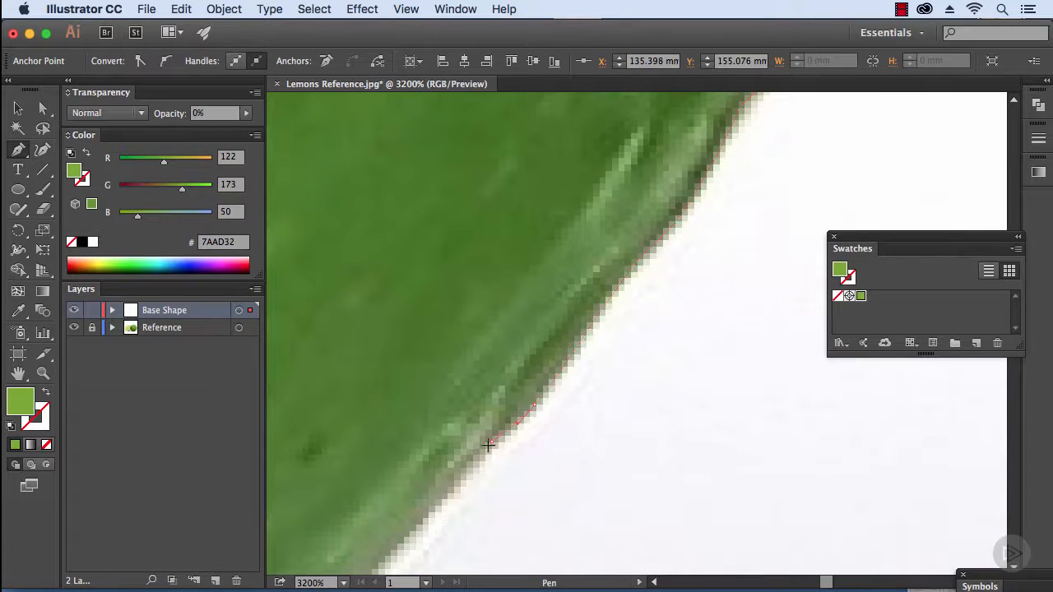
drag(488, 445, 483, 449)
drag(441, 488, 596, 321)
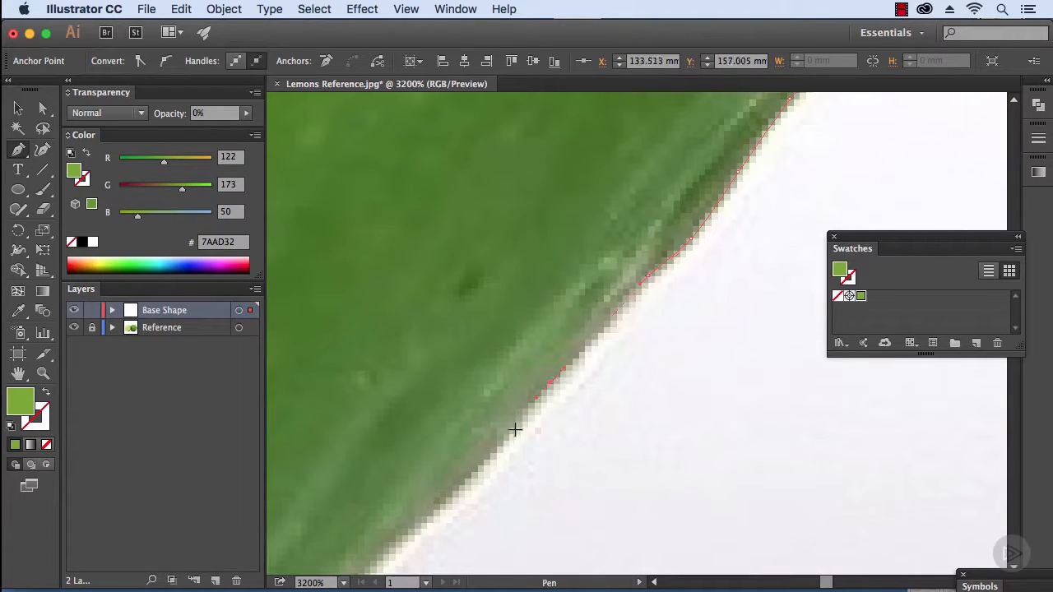
drag(416, 527, 532, 401)
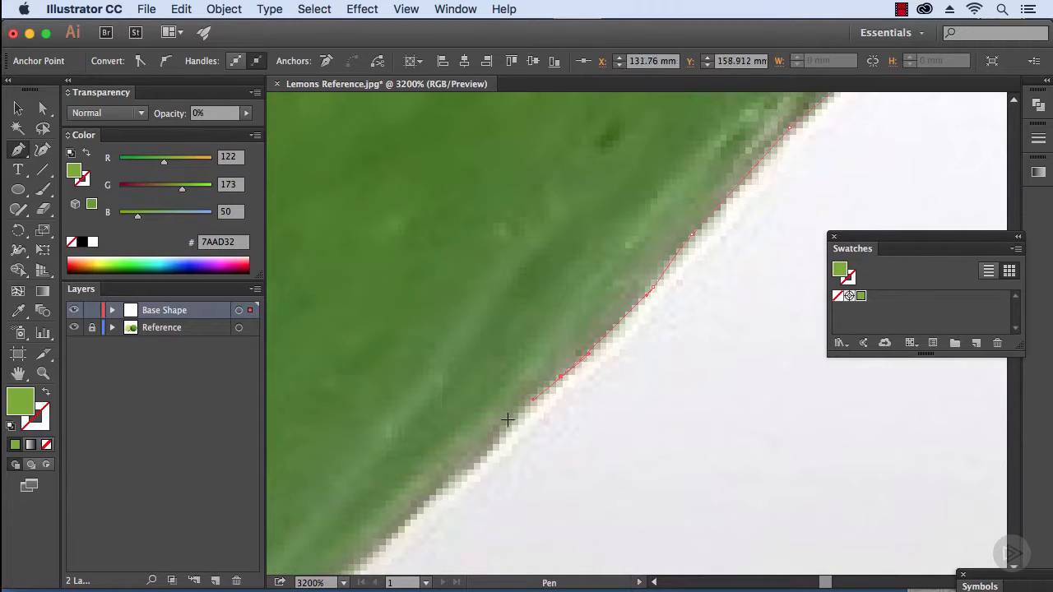
drag(445, 480, 601, 316)
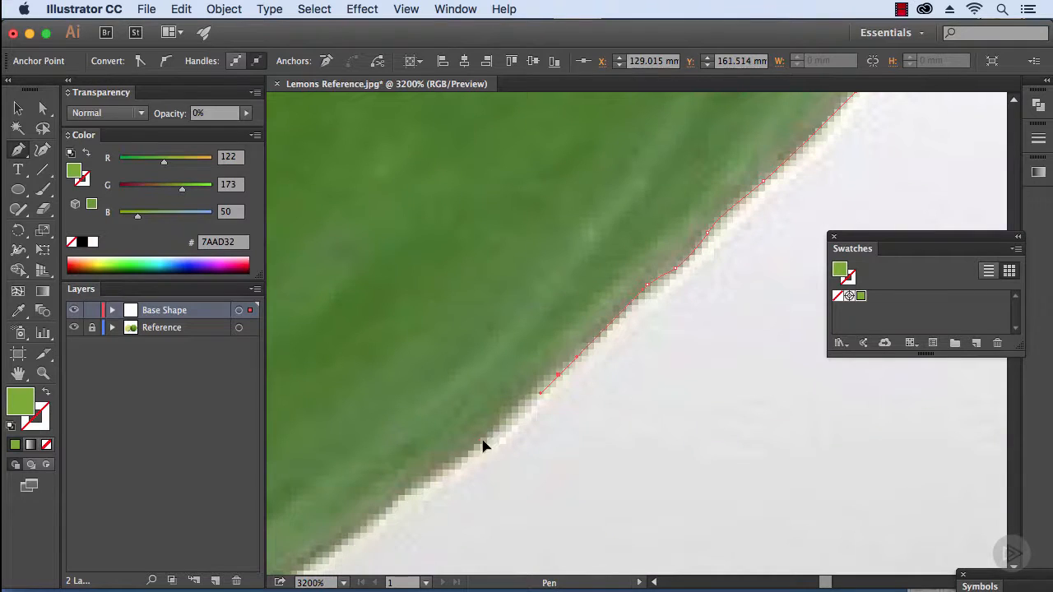
drag(409, 469, 636, 328)
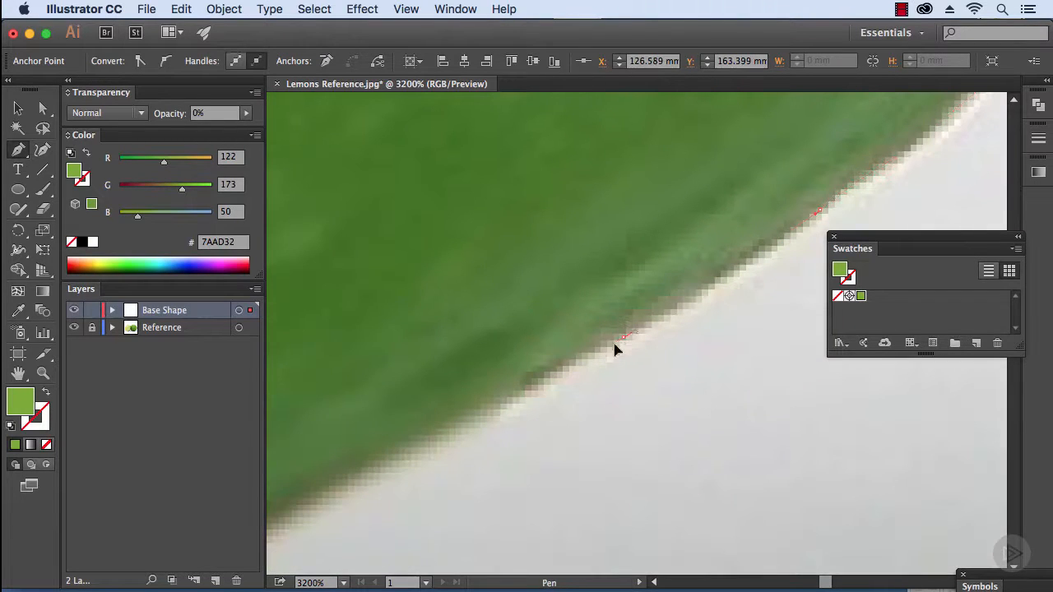
- Trace the smoother lower-right rind of the cut half with longer curves up to where the shadow begins
key(super+minus)
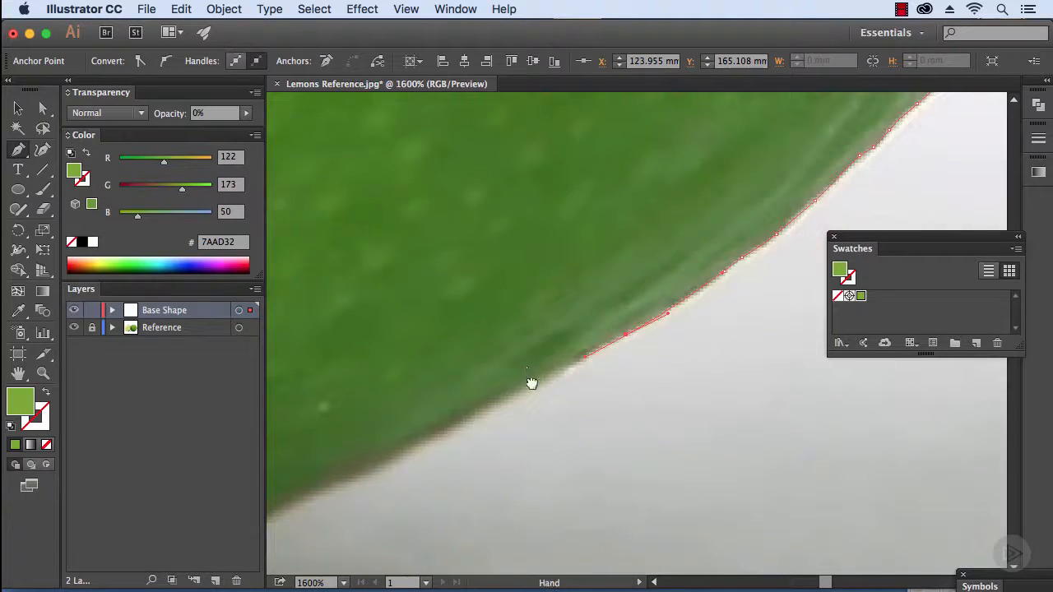
drag(531, 383, 667, 336)
drag(604, 359, 645, 338)
drag(551, 376, 738, 294)
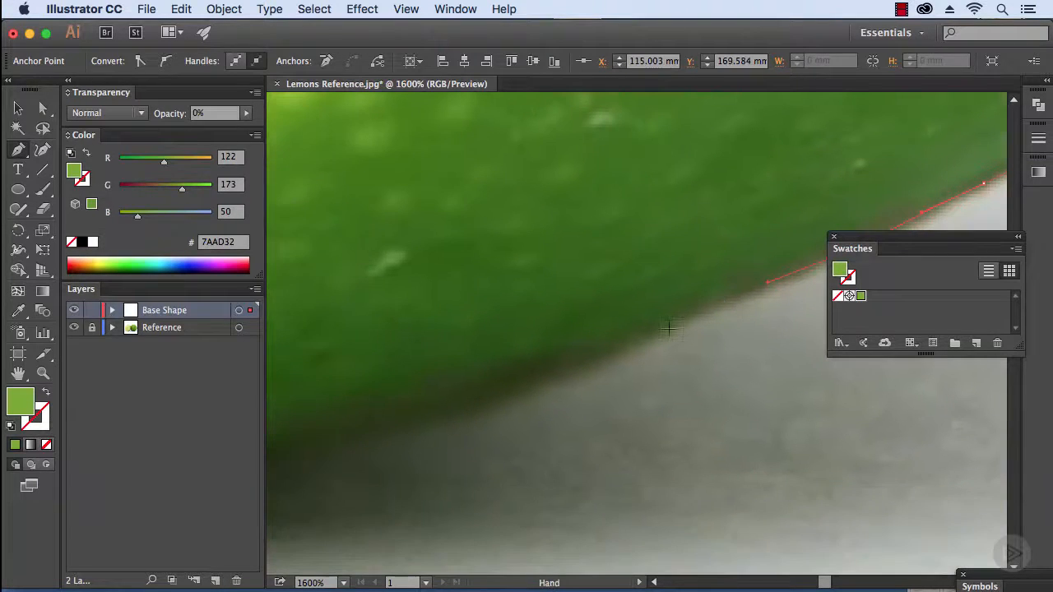
drag(556, 378, 551, 380)
drag(566, 395, 823, 347)
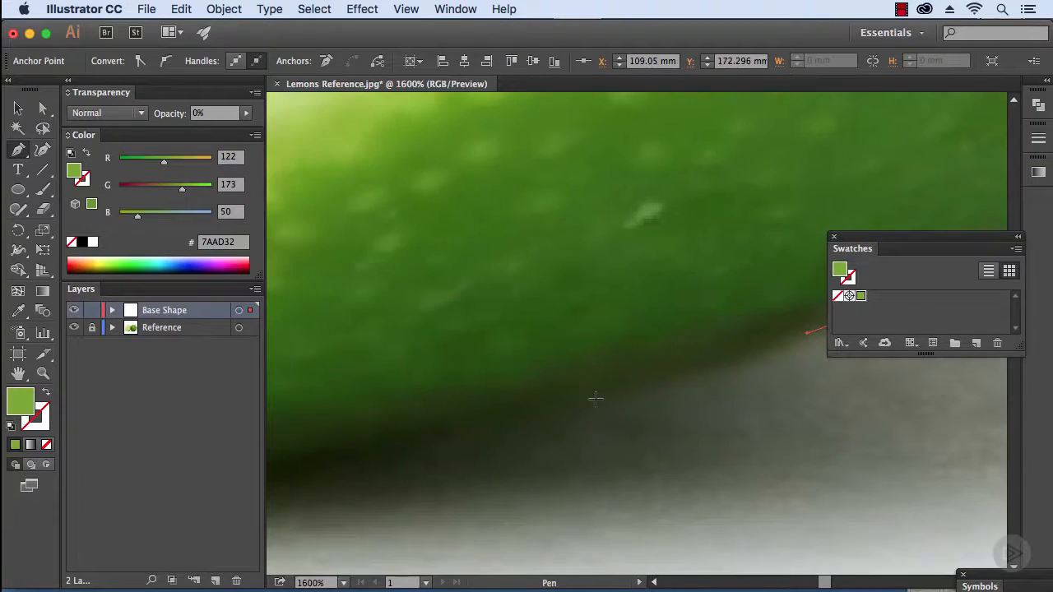
- Trace the cut half's underside through the dark shadow area with long, nearly horizontal curve segments
drag(482, 420, 740, 442)
drag(494, 496, 390, 495)
drag(497, 468, 884, 472)
drag(469, 497, 383, 496)
drag(366, 482, 641, 540)
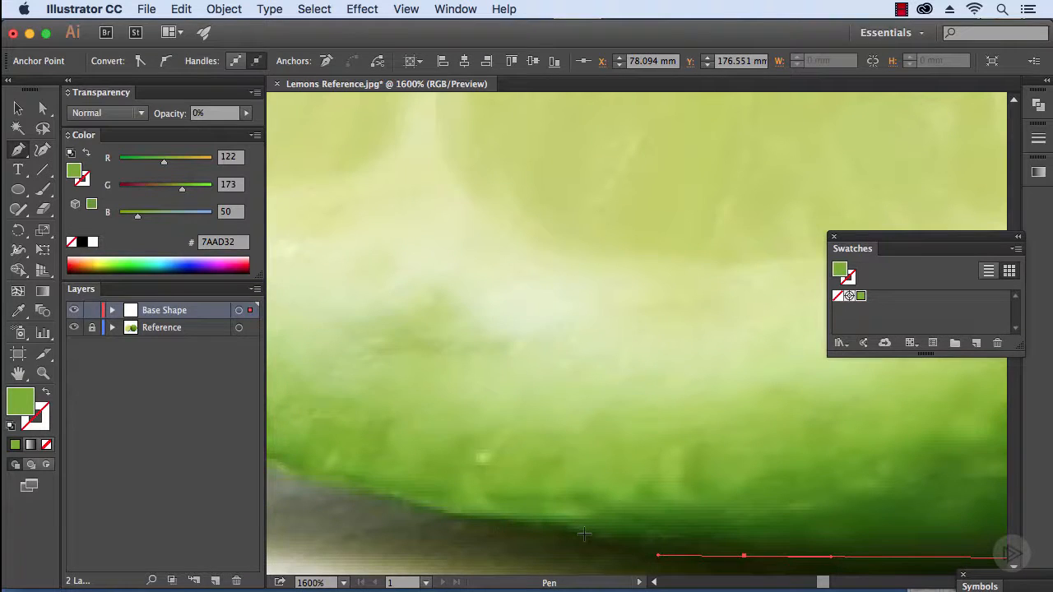
- Trace the bottom-left rind where it rises out of the shadow, using closely spaced anchors
key(super+equal)
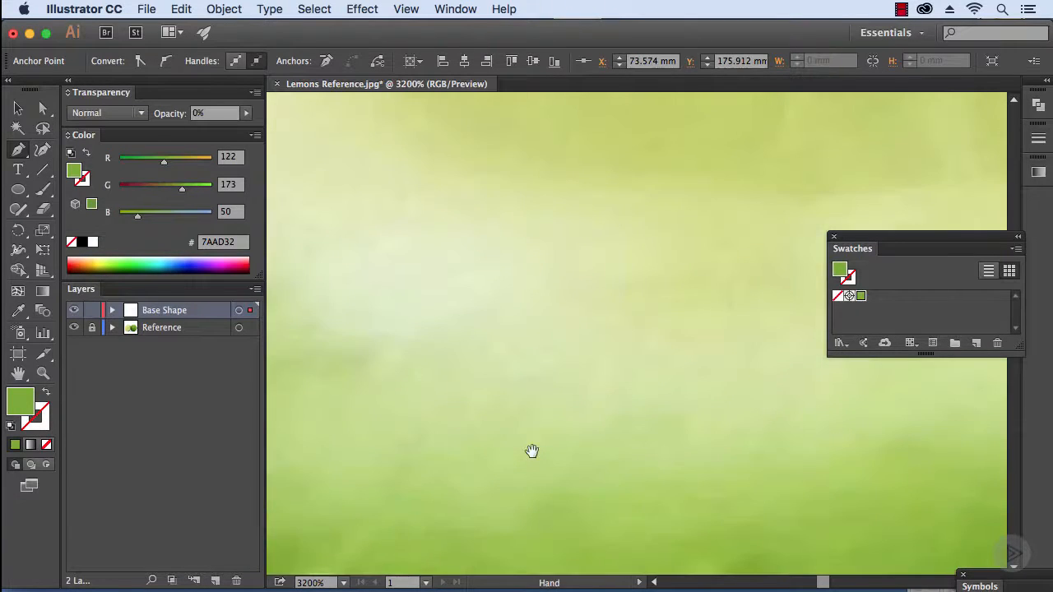
drag(532, 450, 609, 261)
drag(585, 325, 564, 324)
drag(457, 314, 579, 353)
key(space)
click(534, 330)
click(524, 324)
key(space)
drag(473, 334, 408, 310)
key(space)
drag(347, 297, 579, 377)
key(space)
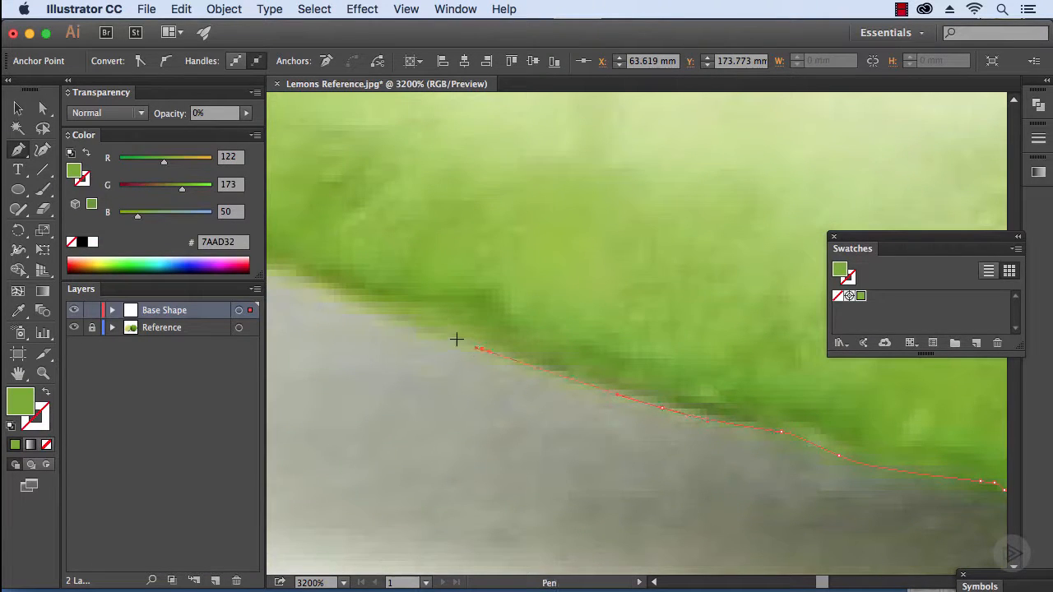
- Trace the small bumps along the lower-left rind up to the pale spot, redoing one misplaced anchor
drag(344, 317, 560, 418)
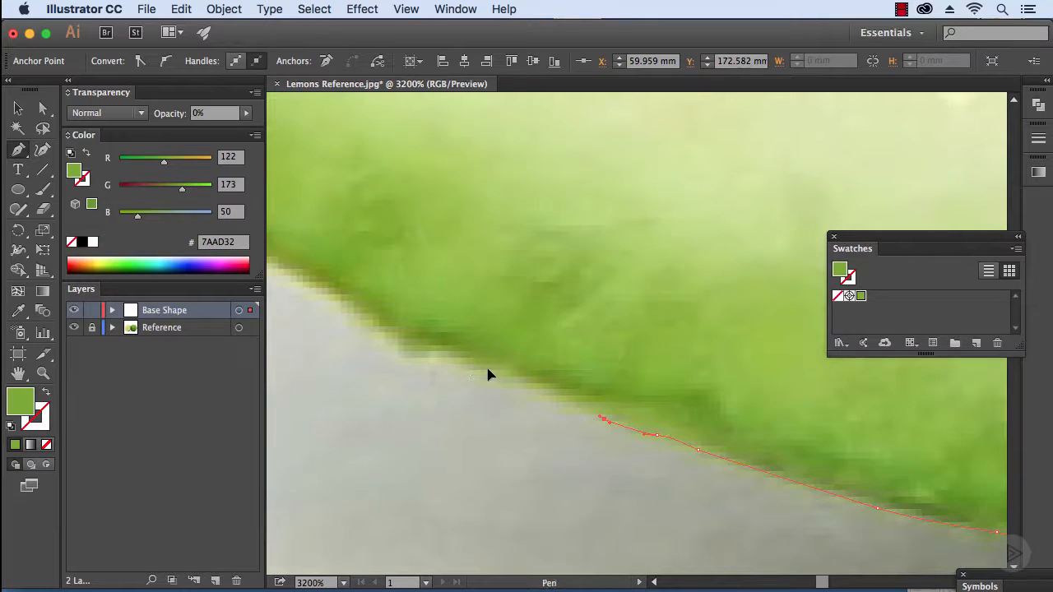
drag(488, 369, 480, 367)
drag(449, 354, 440, 354)
drag(411, 354, 567, 454)
click(382, 330)
key(space)
drag(479, 398, 474, 396)
drag(454, 387, 424, 371)
key(super+z)
drag(415, 365, 408, 361)
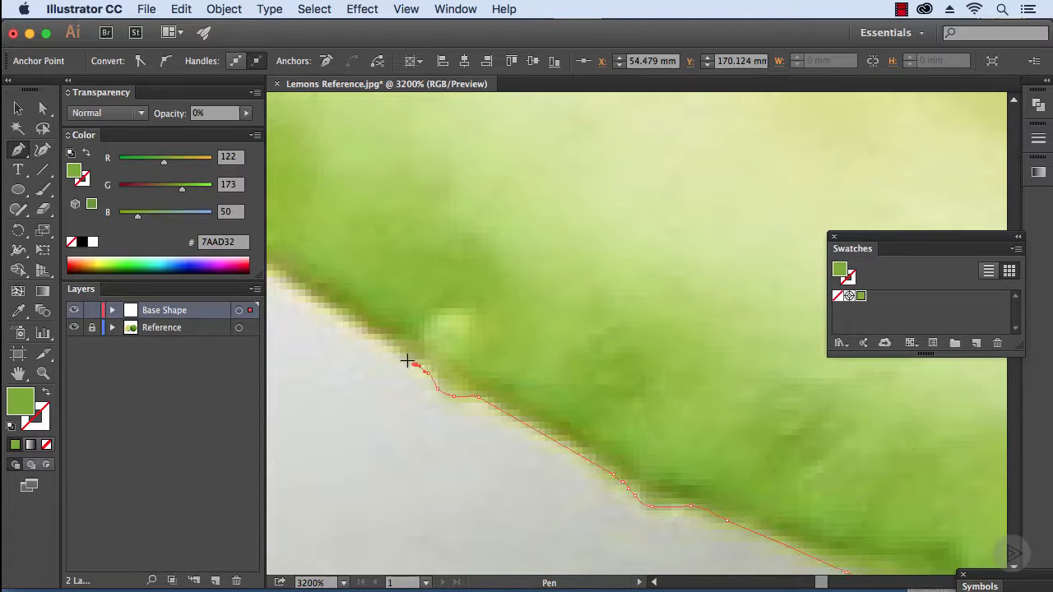
- Trace the fairly straight lower-left rind beyond the pale spot with a few spaced anchors
key(super+minus)
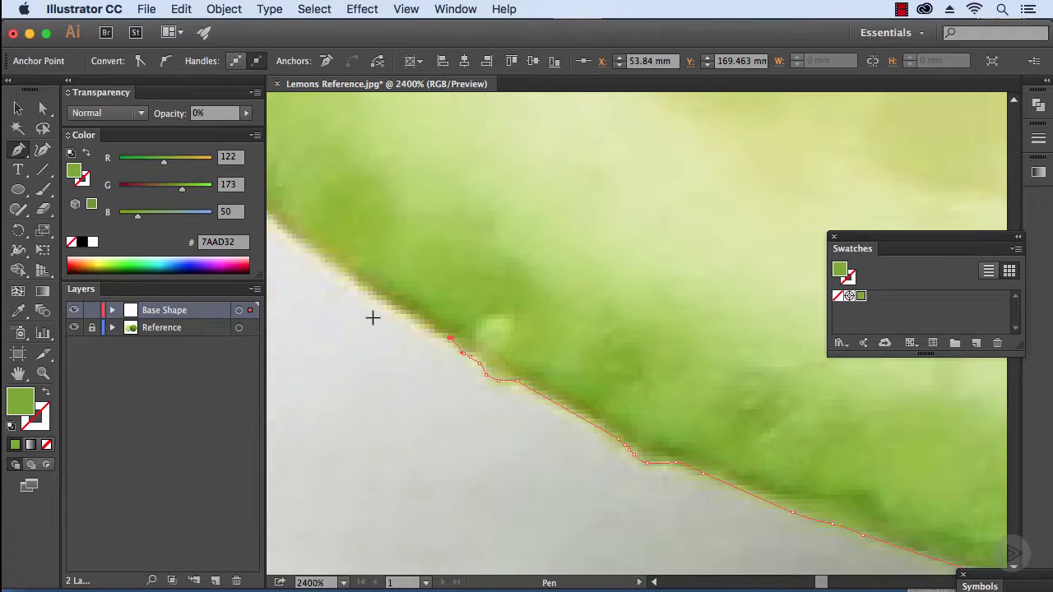
key(space)
drag(477, 307, 781, 519)
scroll(564, 393, down, 4)
scroll(565, 393, right, 3)
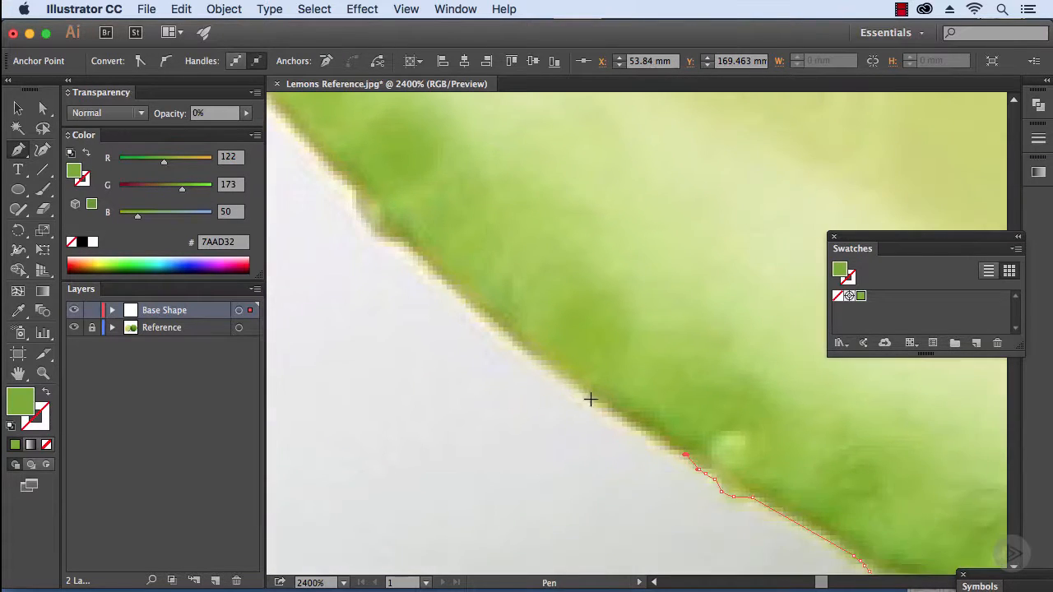
click(590, 397)
click(518, 347)
click(486, 320)
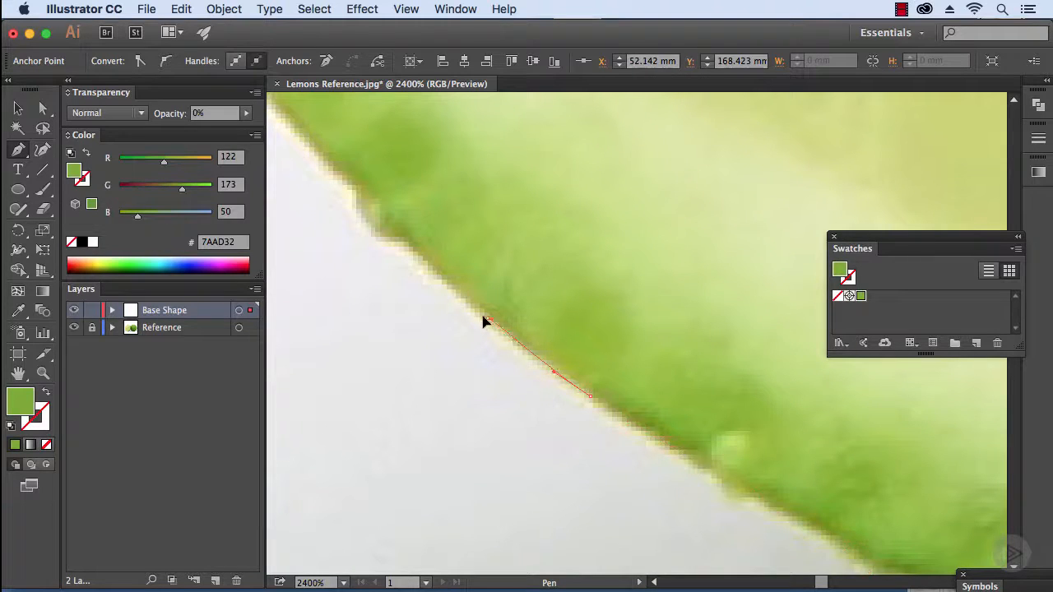
click(453, 291)
- Trace around the small pale bump protruding from the cut half's lower-left rind
key(space)
drag(422, 277, 515, 384)
click(495, 351)
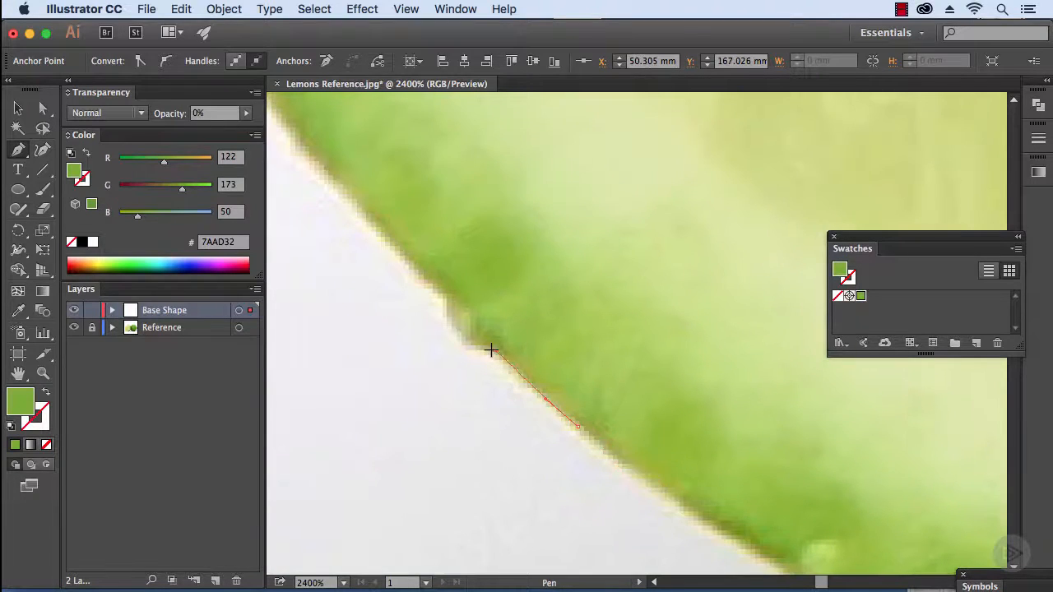
drag(477, 344, 443, 310)
key(space)
drag(416, 277, 558, 433)
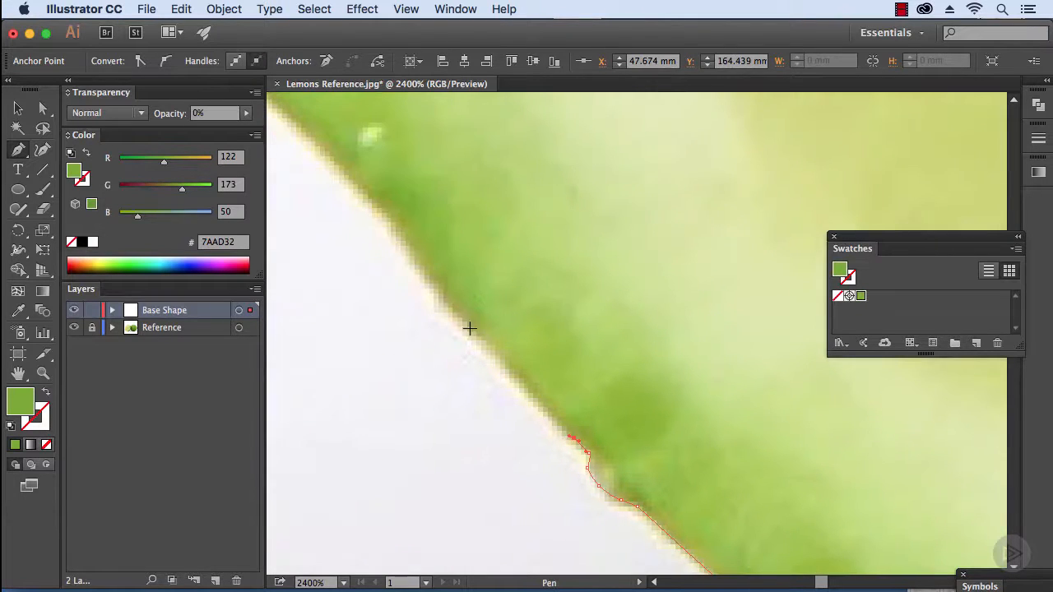
- Continue the path up the lower-left rind above the bump, following the bend near the white highlight
click(498, 358)
click(484, 338)
click(474, 330)
click(462, 319)
drag(437, 291, 433, 287)
click(424, 272)
key(space)
drag(391, 234, 481, 363)
key(space)
drag(394, 262, 535, 414)
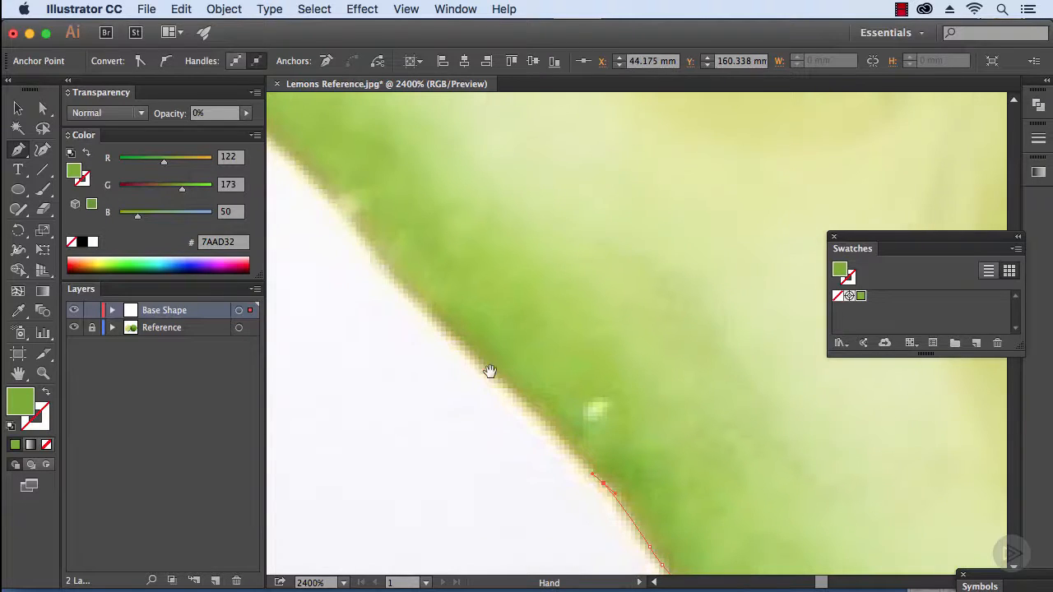
- Trace the steepening lower-left rind past the next pale bump and around the following irregular notch
drag(465, 346, 538, 440)
key(space)
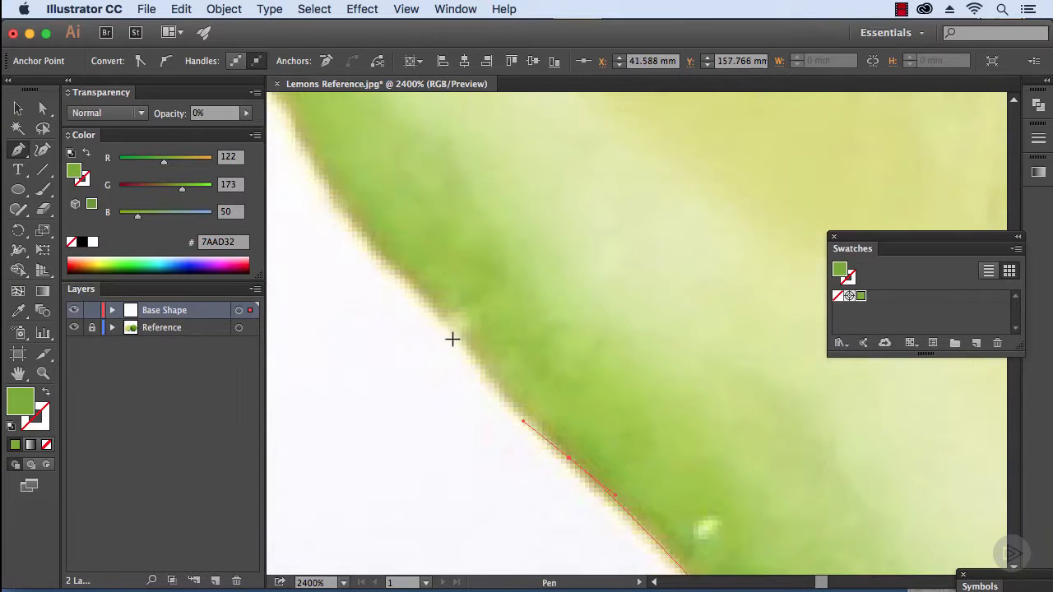
drag(441, 321, 483, 404)
key(space)
drag(417, 301, 376, 230)
key(space)
mouse_move(360, 191)
mouse_down()
mouse_move(476, 379)
mouse_move(445, 337)
mouse_up()
drag(441, 321, 439, 296)
drag(435, 285, 417, 251)
drag(415, 241, 404, 228)
key(space)
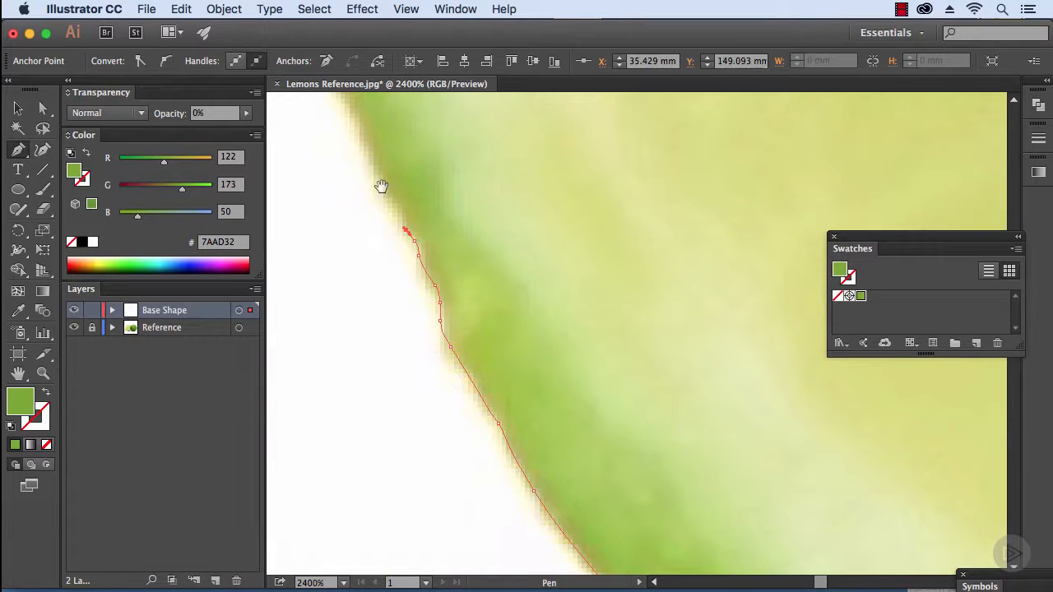
- Trace the steep left rind up to where the cut half's edge turns almost vertical
drag(381, 186, 478, 390)
drag(457, 338, 452, 319)
drag(445, 311, 442, 306)
drag(437, 296, 435, 293)
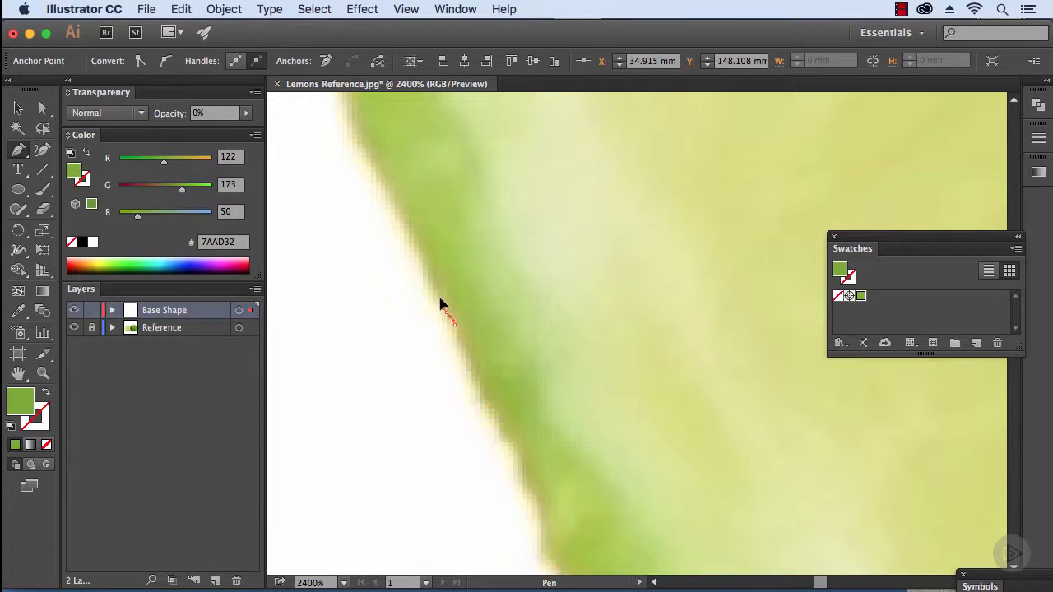
key(space)
drag(412, 240, 469, 350)
mouse_move(441, 292)
mouse_down()
mouse_move(426, 273)
mouse_move(463, 375)
mouse_up()
key(space)
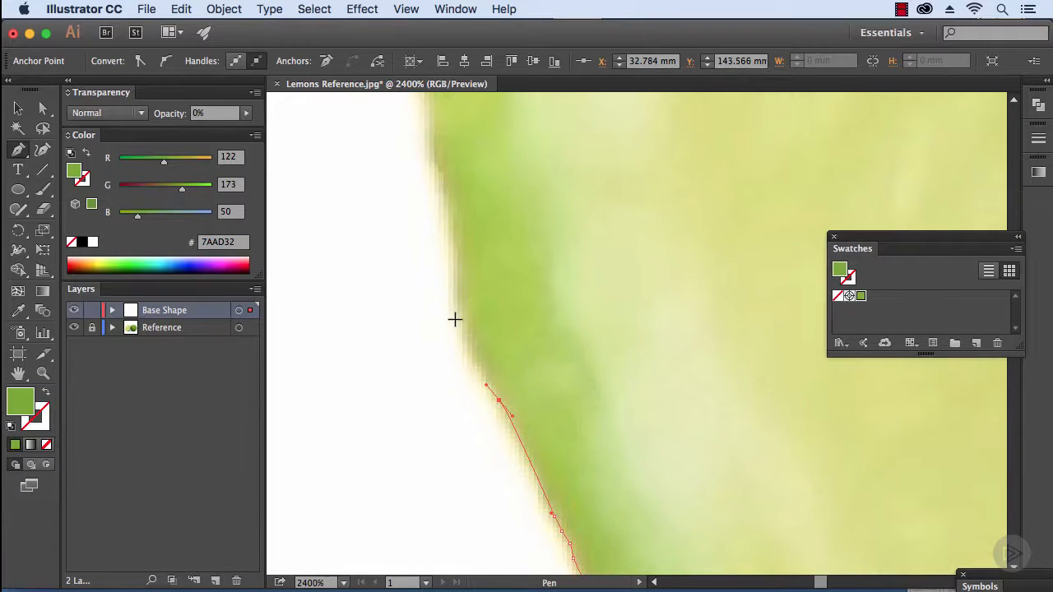
drag(456, 310, 453, 298)
- Trace the near-vertical left side of the cut half with long upright curves
key(space)
drag(456, 242, 436, 206)
key(space)
drag(415, 164, 465, 382)
drag(467, 310, 468, 353)
key(space)
drag(464, 272, 462, 252)
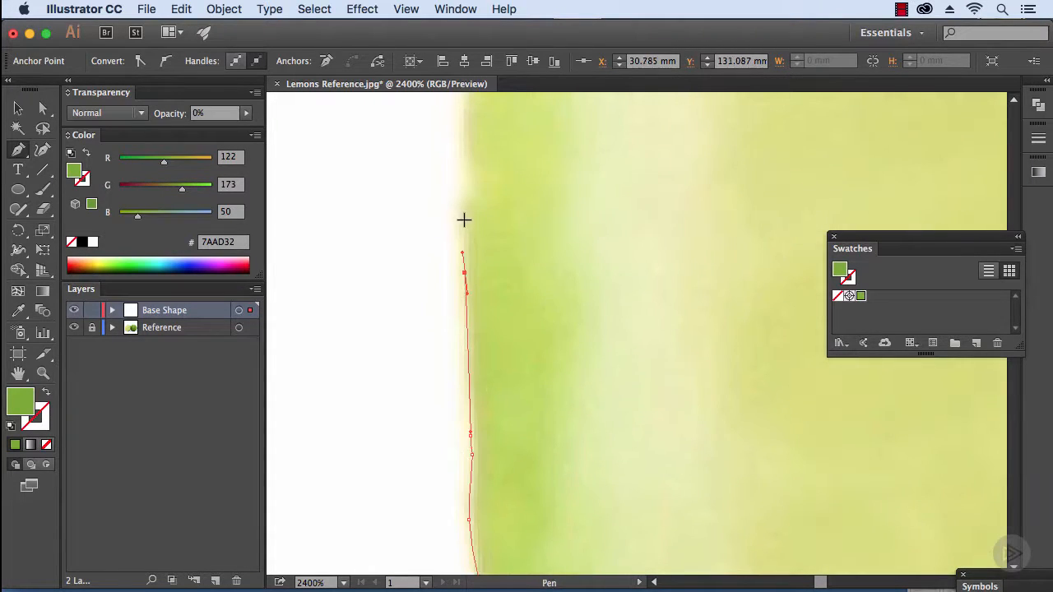
drag(463, 212, 467, 169)
- Continue the path over the slight bulge on the left side and up the fading yellow edge
key(space)
drag(468, 187, 497, 421)
drag(504, 276, 511, 246)
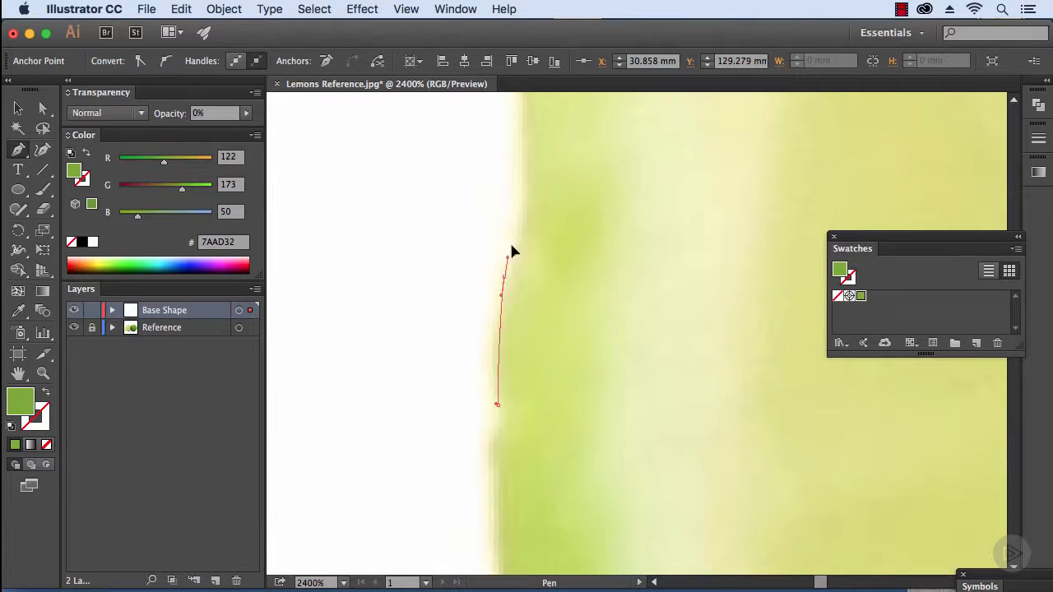
drag(520, 210, 442, 575)
key(space)
drag(444, 314, 448, 279)
key(space)
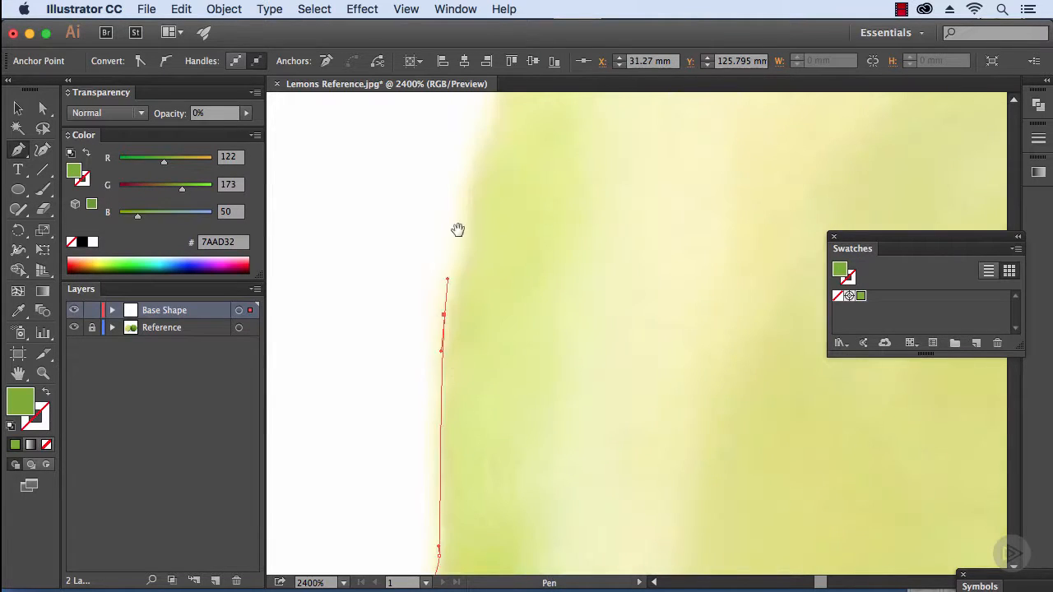
drag(458, 229, 439, 406)
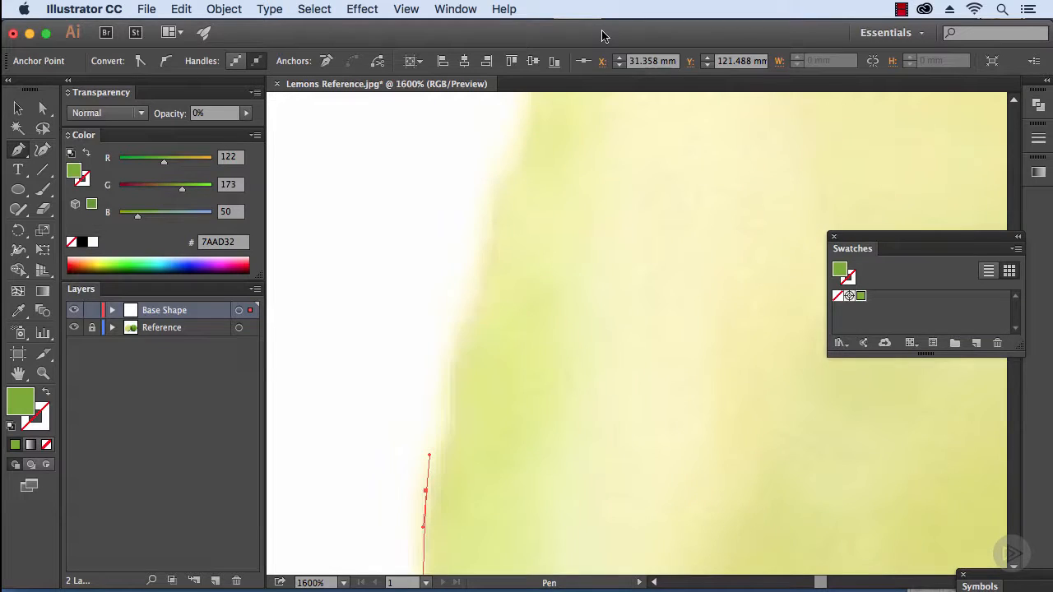
- Examine the traced outline against both limes and the remaining untraced rind of the cut half
key(super+minus)
key(super+minus)
key(super+minus)
key(super+minus)
key(super+minus)
key(super+minus)
key(super+minus)
key(super+minus)
key(super+minus)
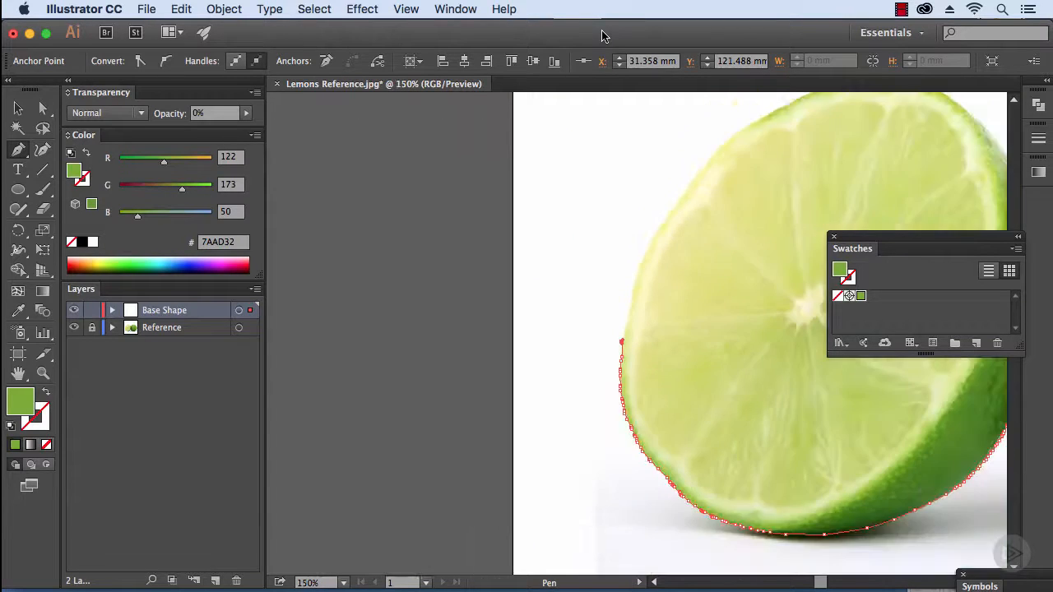
key(super+equal)
key(super+equal)
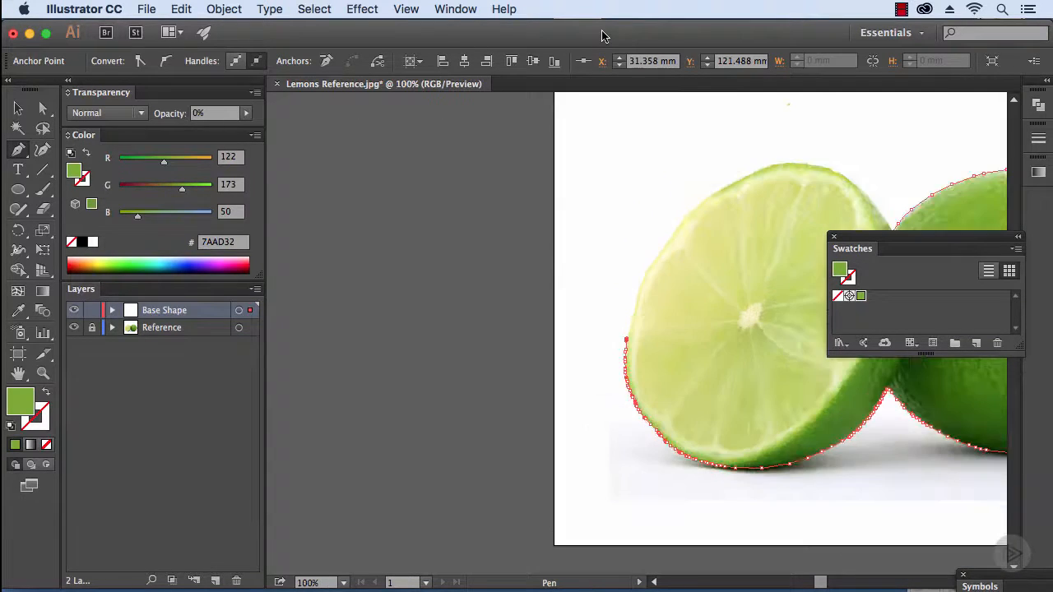
key(super+equal)
key(super+equal)
key(super+equal)
key(super+equal)
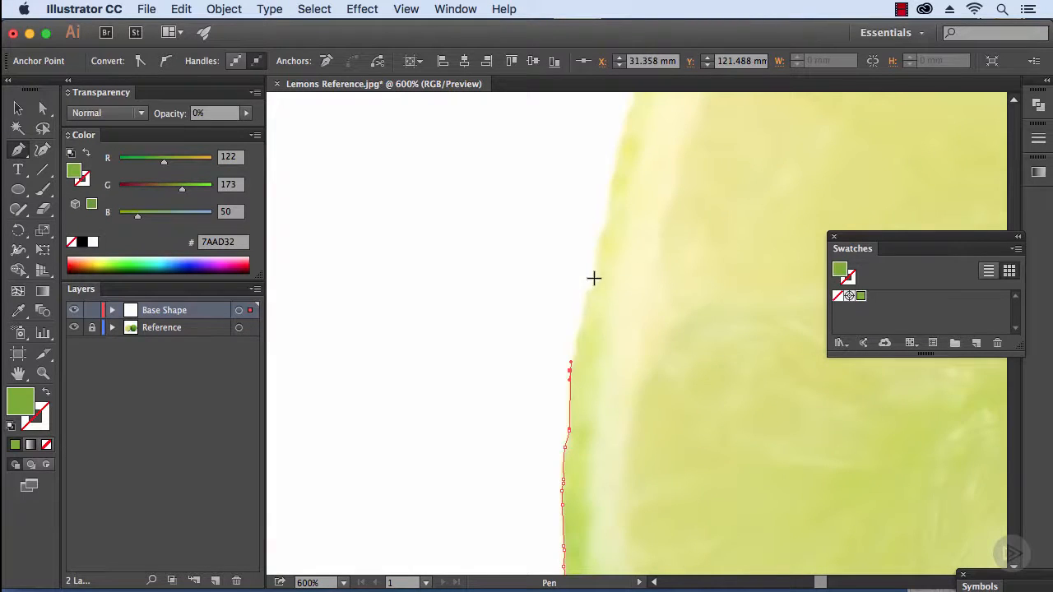
- Trace the cut half's pale upper-left edge with widely spaced anchors and long curves
key(super+minus)
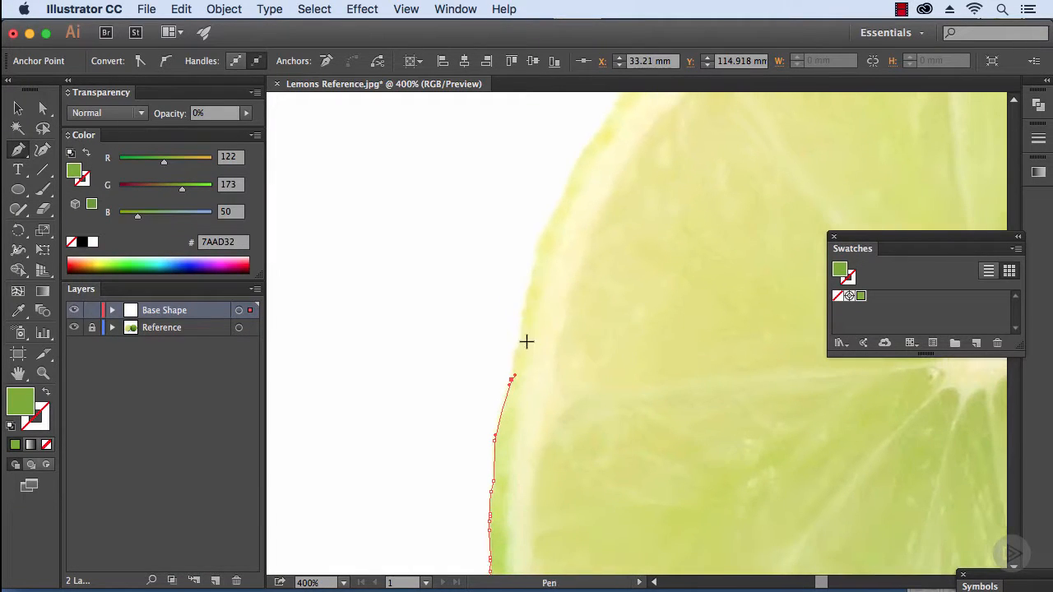
drag(562, 222, 592, 268)
drag(641, 234, 549, 376)
drag(630, 258, 651, 238)
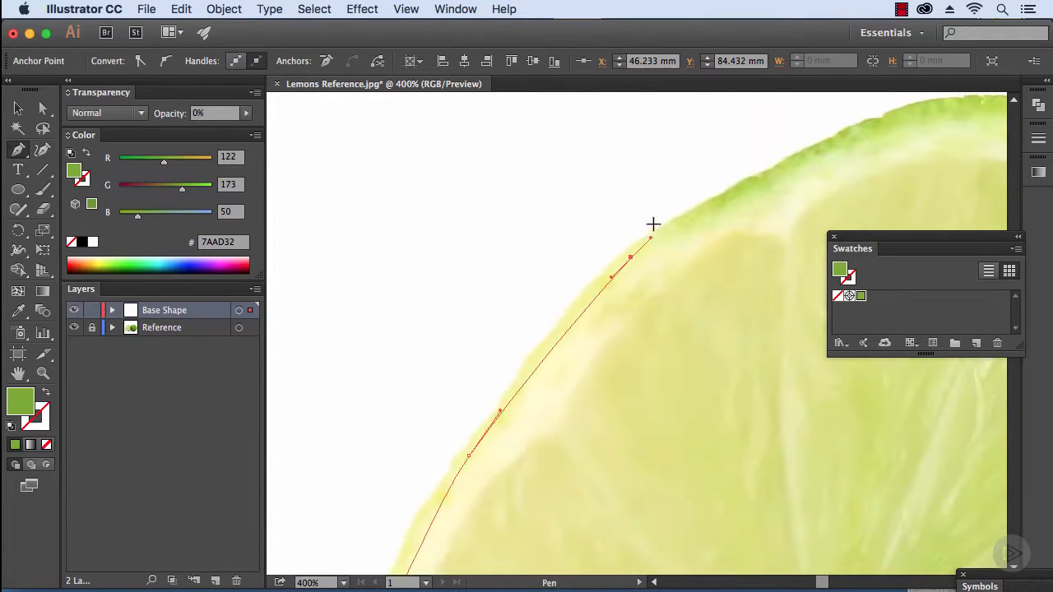
- Continue the path with closer anchors from the pale upper-left rind toward the greener upper edge
key(super+minus)
key(super+minus)
key(super+minus)
key(super+plus)
key(super+plus)
key(super+plus)
key(super+plus)
key(super+plus)
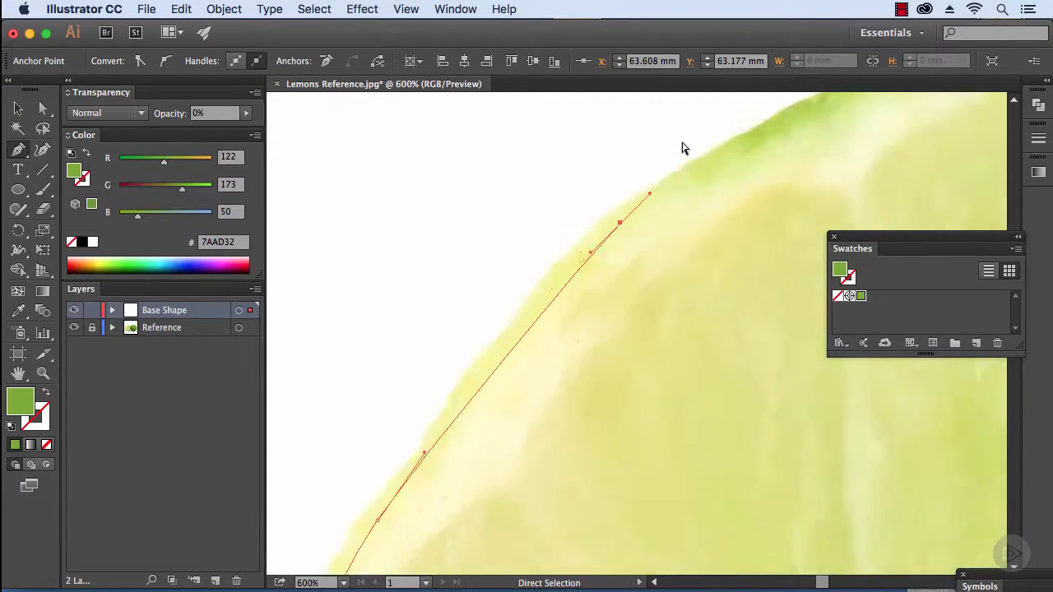
drag(681, 141, 726, 185)
key(super+plus)
click(597, 342)
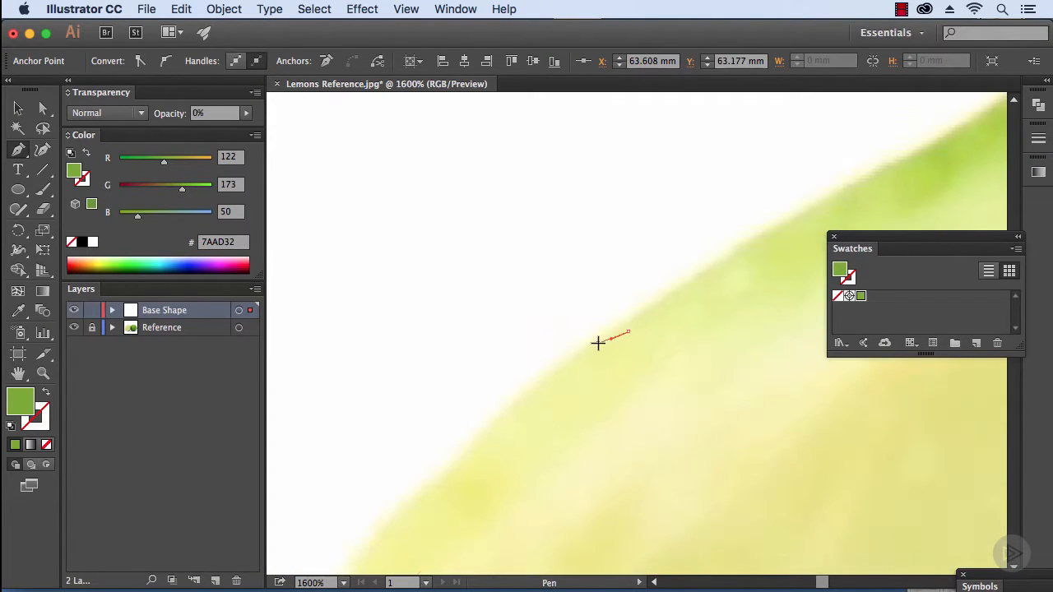
drag(811, 202, 682, 276)
click(697, 267)
click(710, 260)
- Continue the path with closely spaced anchors and short curves up the greener upper-left rind of the cut half
drag(770, 222, 639, 304)
drag(775, 237, 809, 229)
drag(837, 172, 569, 351)
key(super+equal)
scroll(661, 343, right, 3)
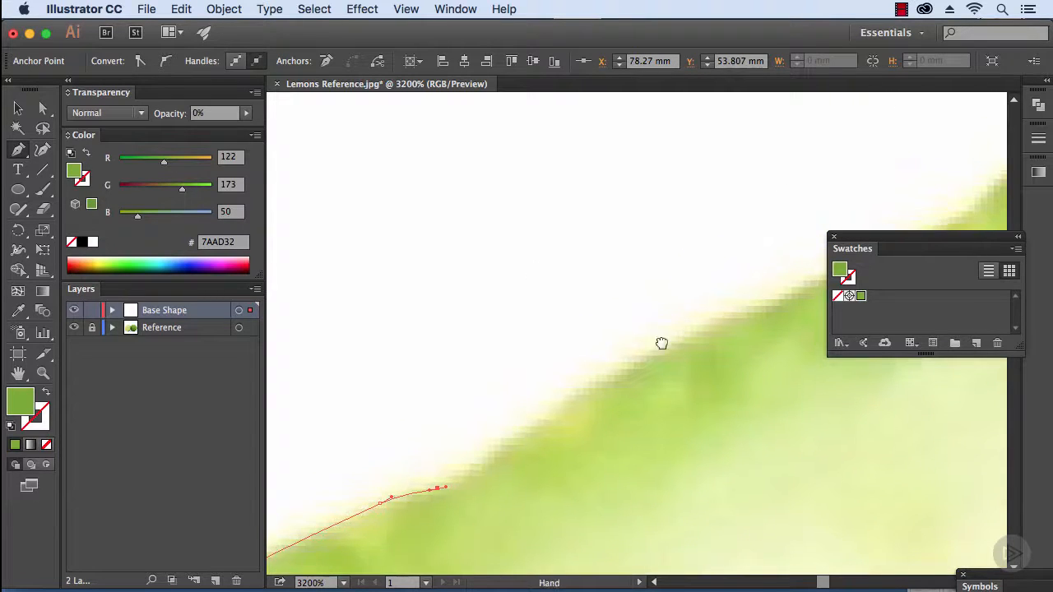
drag(460, 445, 469, 436)
drag(496, 421, 504, 418)
click(525, 403)
drag(559, 379, 573, 374)
drag(717, 295, 568, 393)
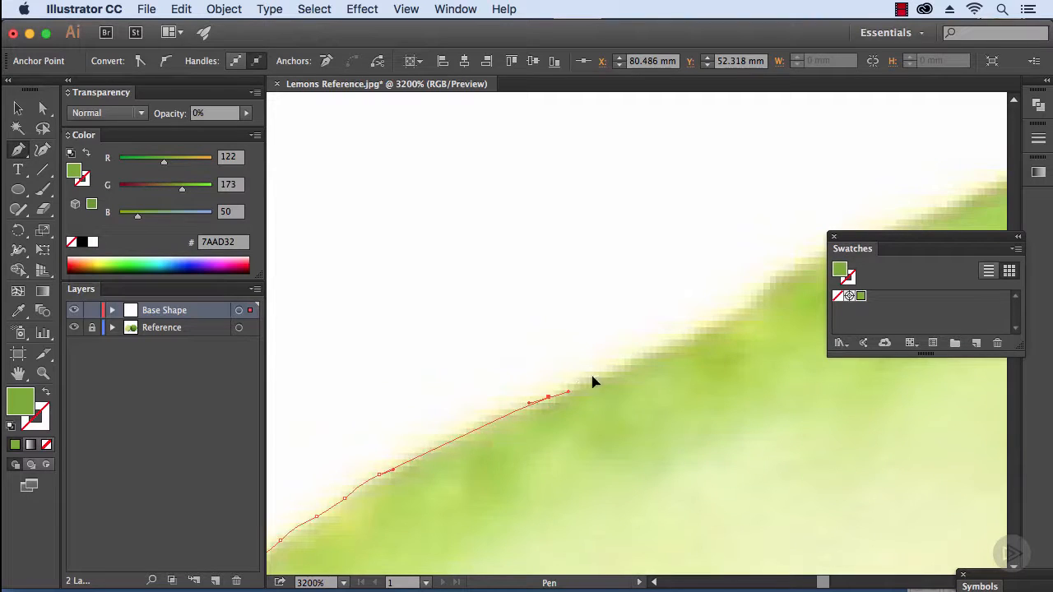
- Trace the rising rind up to the small step in the upper edge and place short anchors around its corner
drag(667, 346, 677, 340)
drag(718, 320, 782, 280)
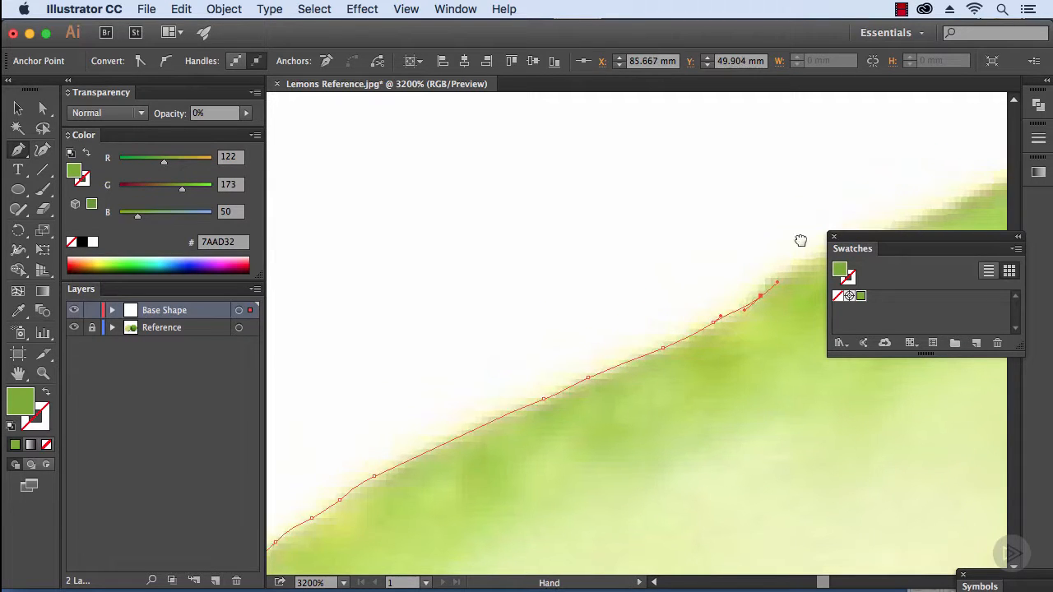
drag(799, 239, 588, 332)
drag(668, 313, 678, 309)
drag(730, 272, 581, 363)
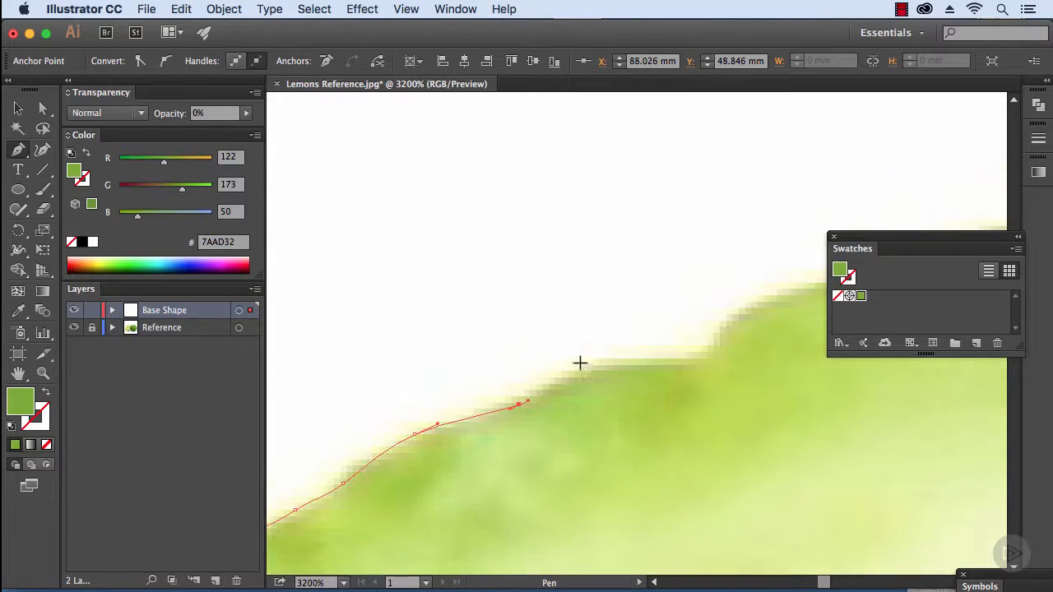
drag(712, 349, 715, 344)
drag(722, 331, 725, 326)
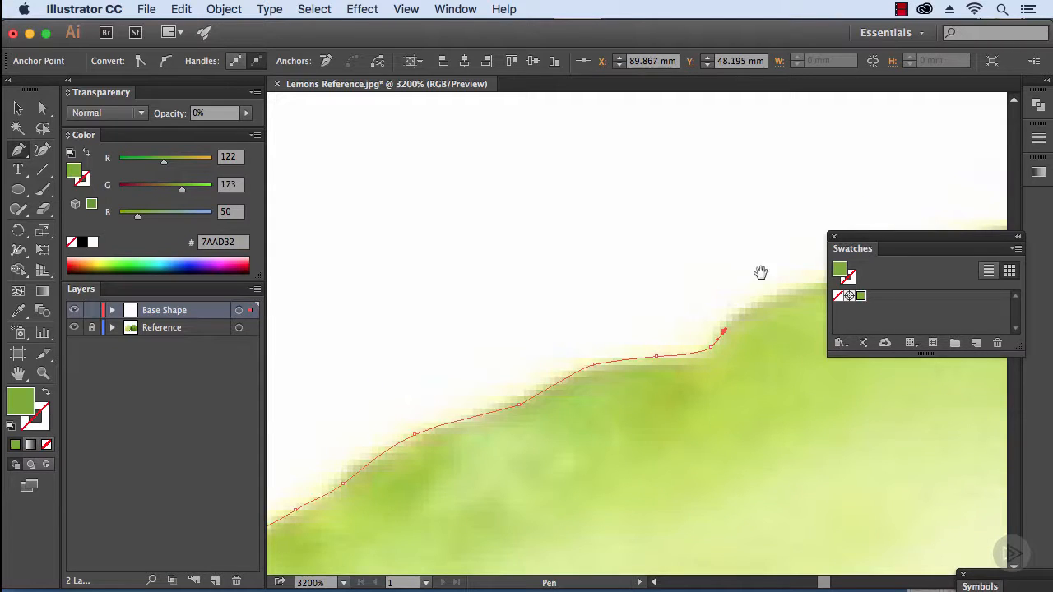
- Extend the path from the small step along the gently rising rind toward the crest of the cut half
drag(762, 273, 567, 367)
drag(640, 347, 682, 329)
drag(755, 280, 503, 325)
click(570, 339)
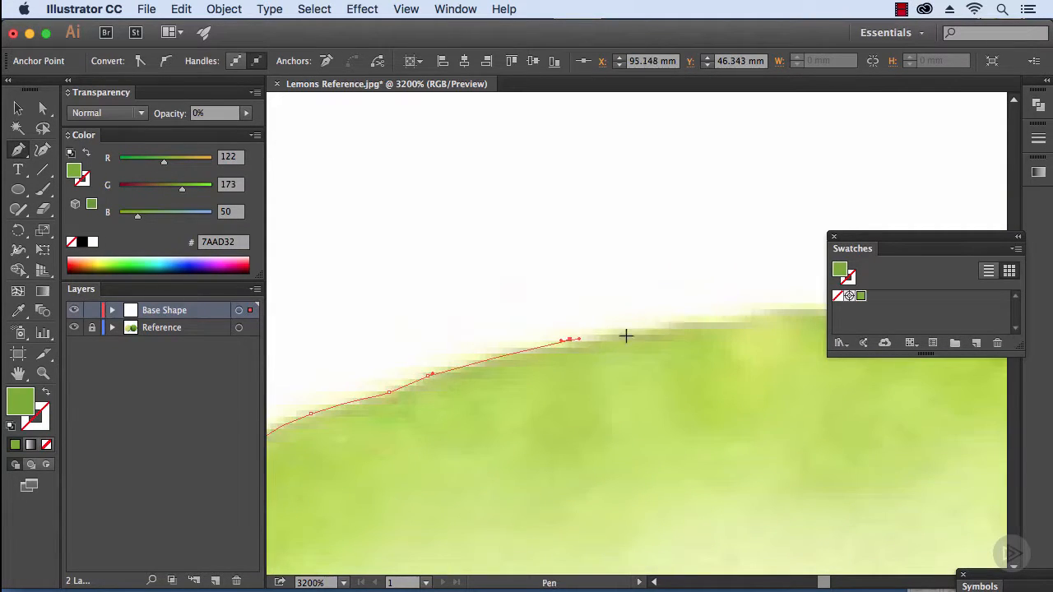
drag(636, 331, 646, 329)
click(686, 321)
- Trace the nearly flat crest of the cut half, following its small dip and redoing the misplaced anchor
drag(800, 285, 580, 355)
click(635, 344)
drag(649, 336, 653, 338)
drag(662, 336, 668, 334)
drag(757, 325, 566, 347)
key(super+z)
drag(592, 338, 595, 339)
drag(691, 341, 706, 342)
- Carry the path past the crest and down the shallow, uneven slope of the rind toward the upper right
drag(696, 318, 506, 304)
click(673, 352)
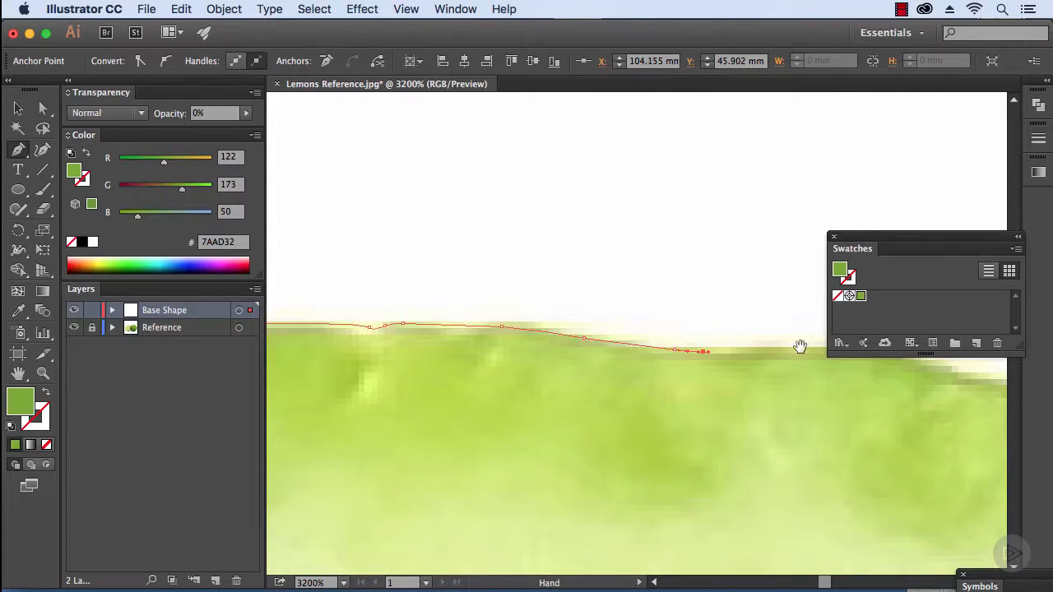
drag(799, 348, 637, 326)
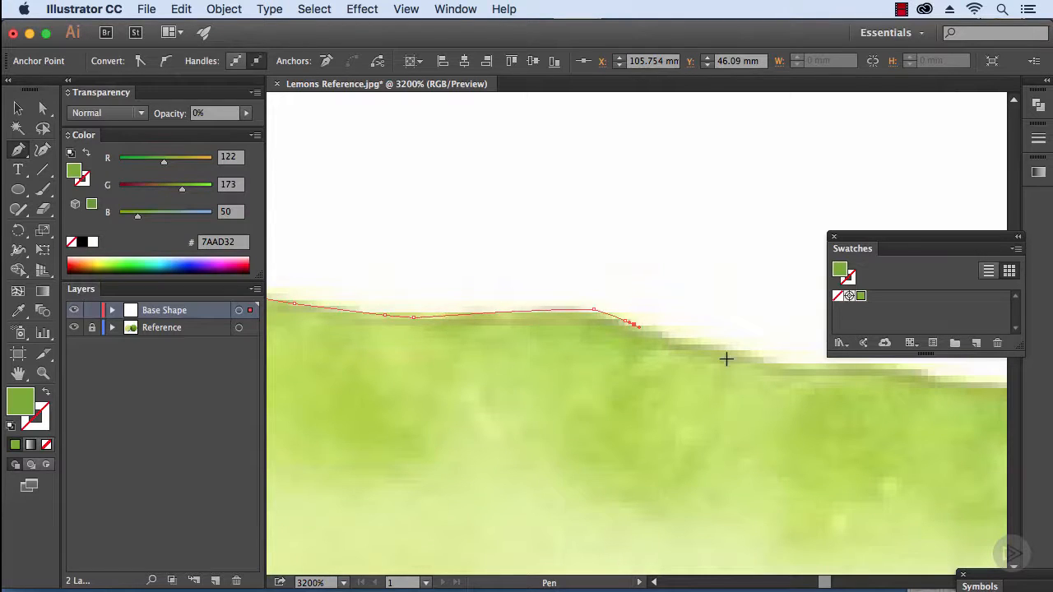
drag(723, 348, 758, 353)
scroll(778, 362, right, 8)
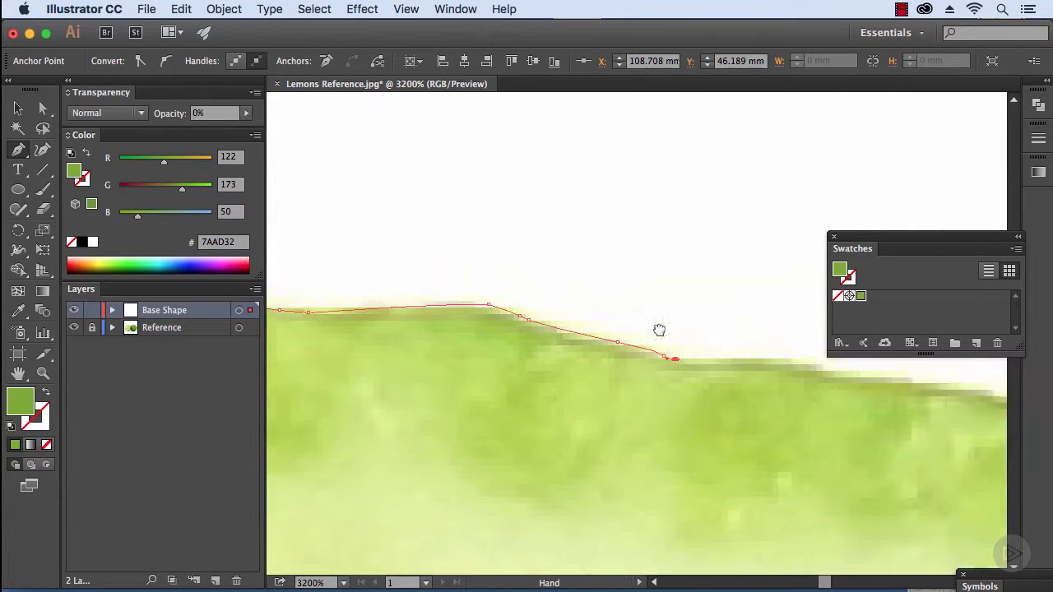
drag(550, 353, 611, 372)
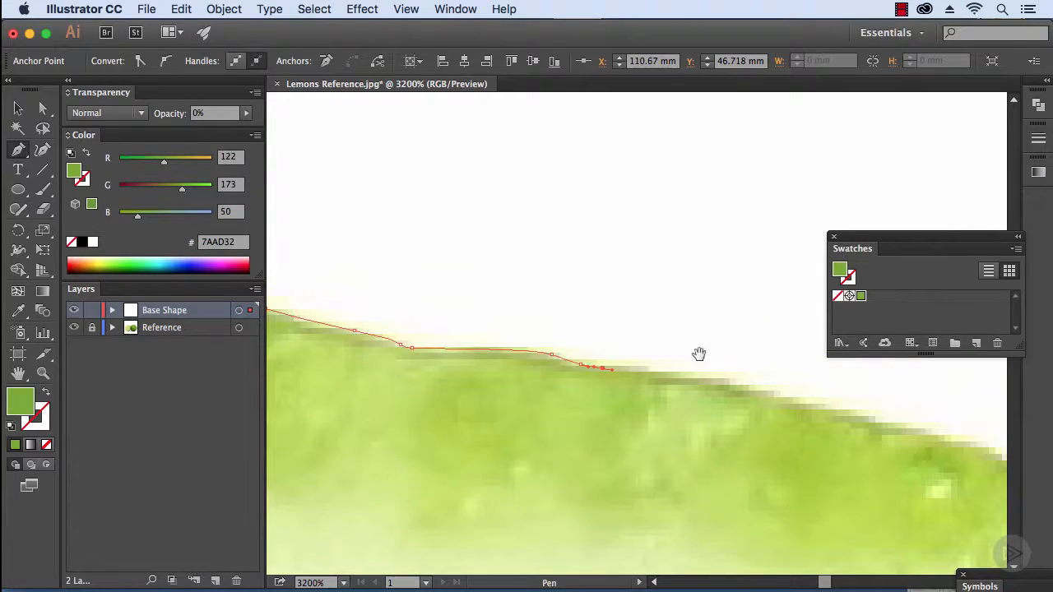
drag(699, 354, 547, 351)
drag(661, 380, 762, 403)
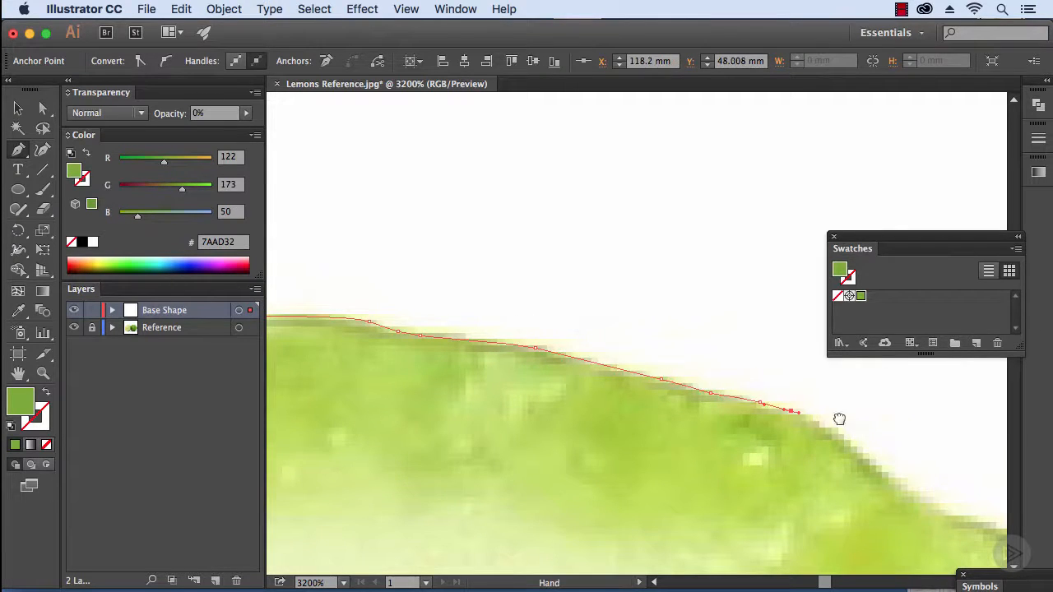
- Follow the steeper drop and the notch below it, then curve the path along the following rind bulge
drag(839, 419, 673, 414)
click(689, 421)
drag(696, 429, 699, 432)
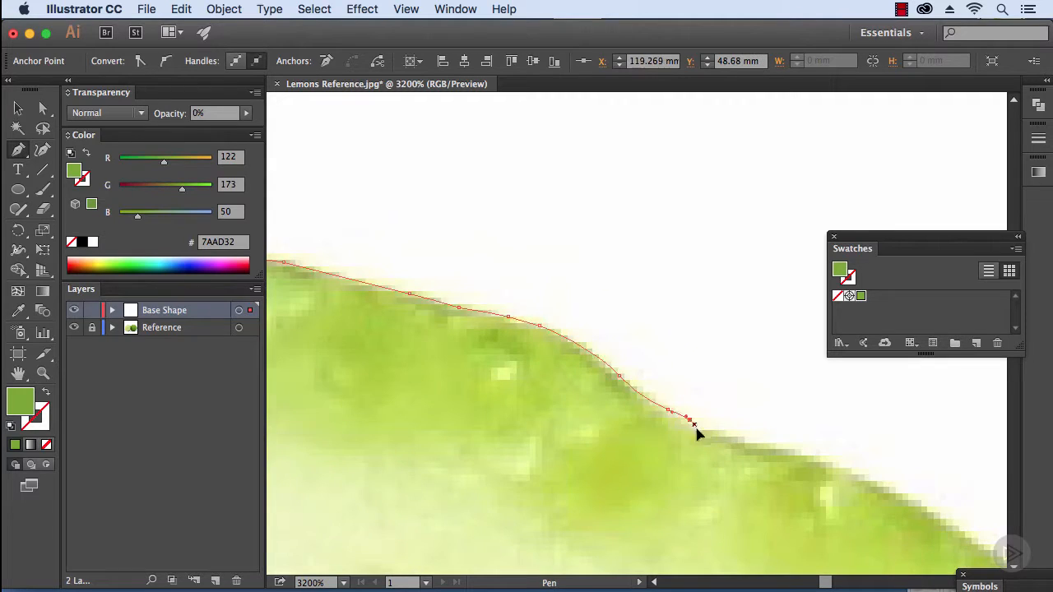
drag(792, 444, 644, 381)
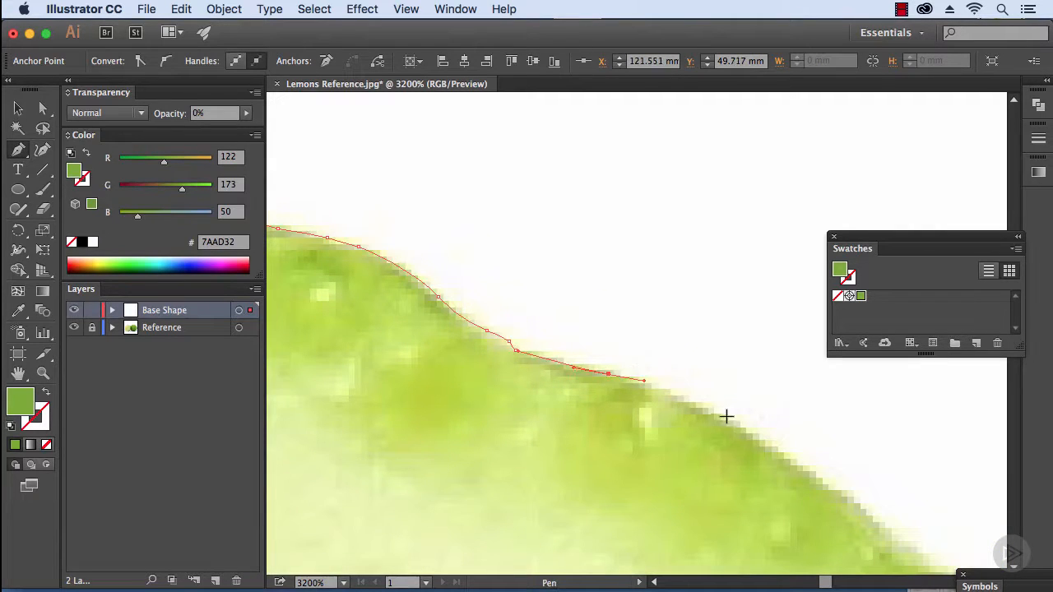
drag(729, 420, 740, 429)
- Trace the diagonal upper-right rind with short segments to where the pale outer skin begins
drag(822, 493, 672, 360)
click(679, 362)
click(723, 405)
click(744, 414)
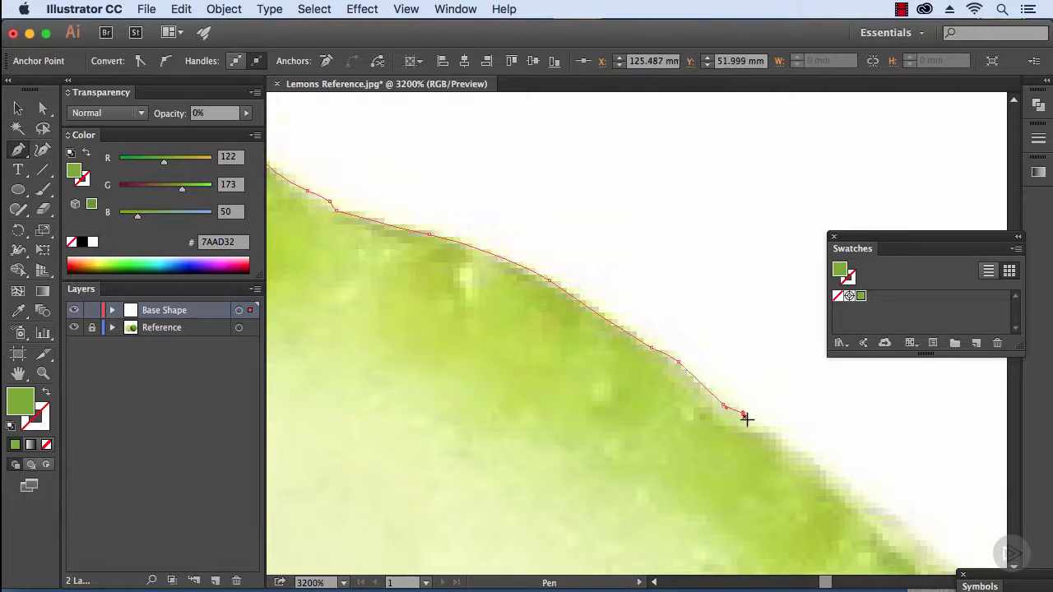
click(783, 448)
drag(799, 451, 633, 342)
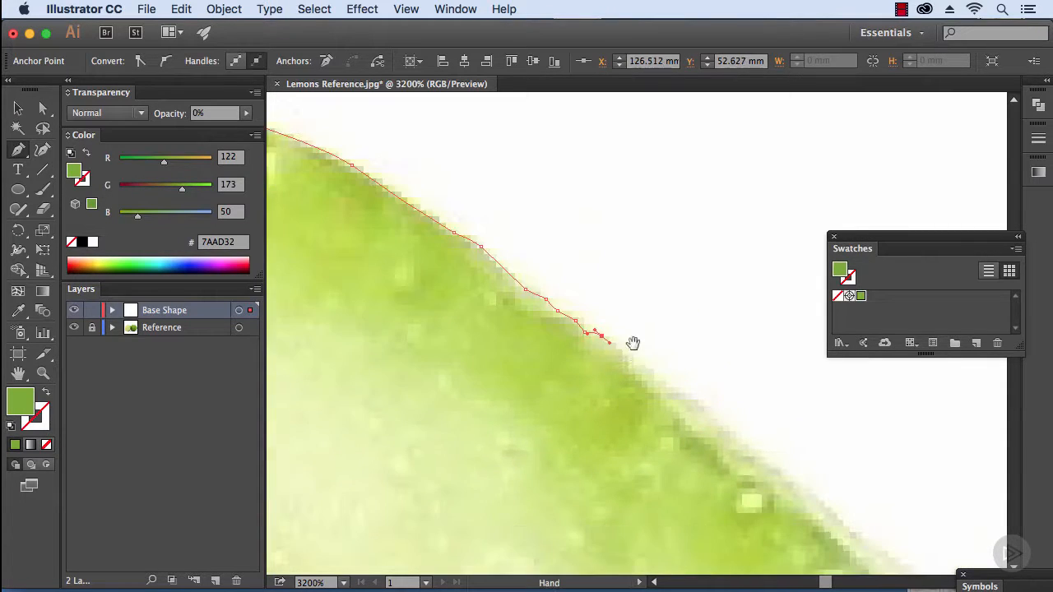
click(717, 424)
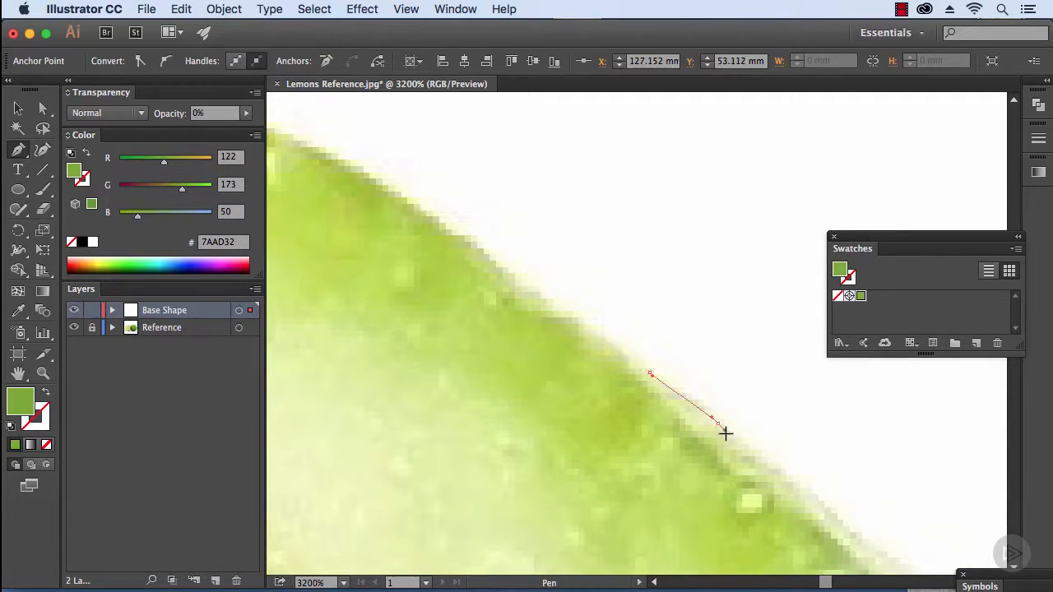
drag(730, 442, 618, 371)
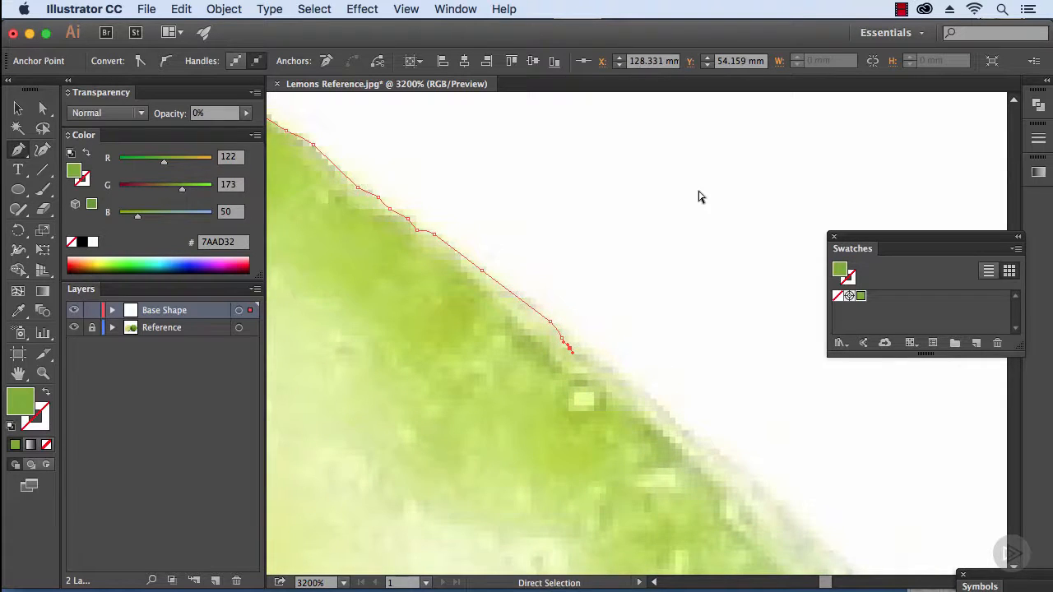
- Examine the untraced edge between the path's end and the start point where the two limes meet
key(super+minus)
key(super+minus)
key(super+minus)
key(super+minus)
key(super+minus)
key(super+minus)
key(super+minus)
key(super+equal)
key(super+equal)
key(super+equal)
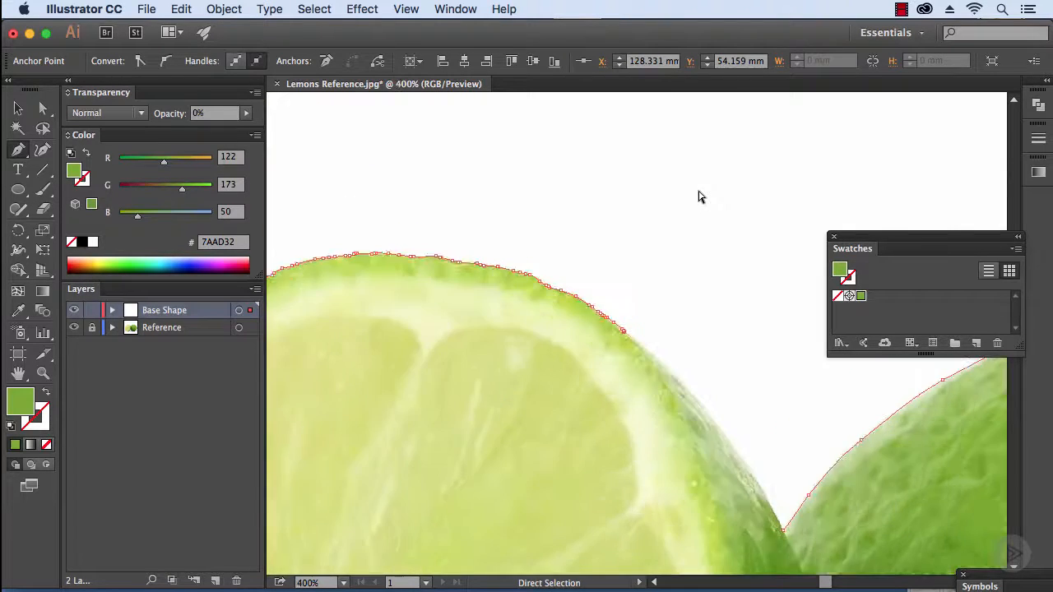
drag(717, 338, 598, 34)
key(super+equal)
key(super+equal)
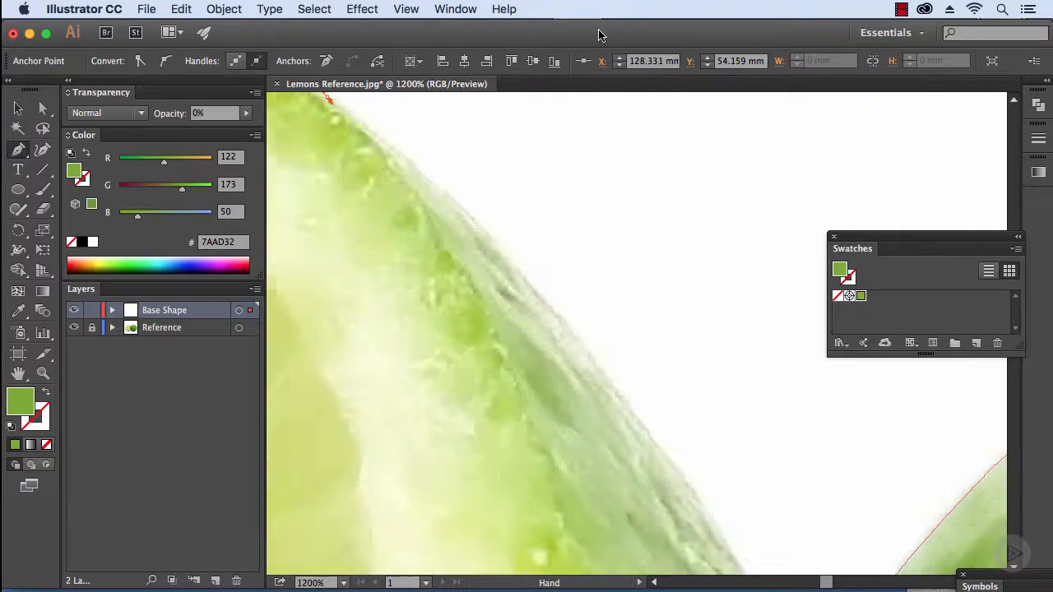
drag(539, 182, 728, 424)
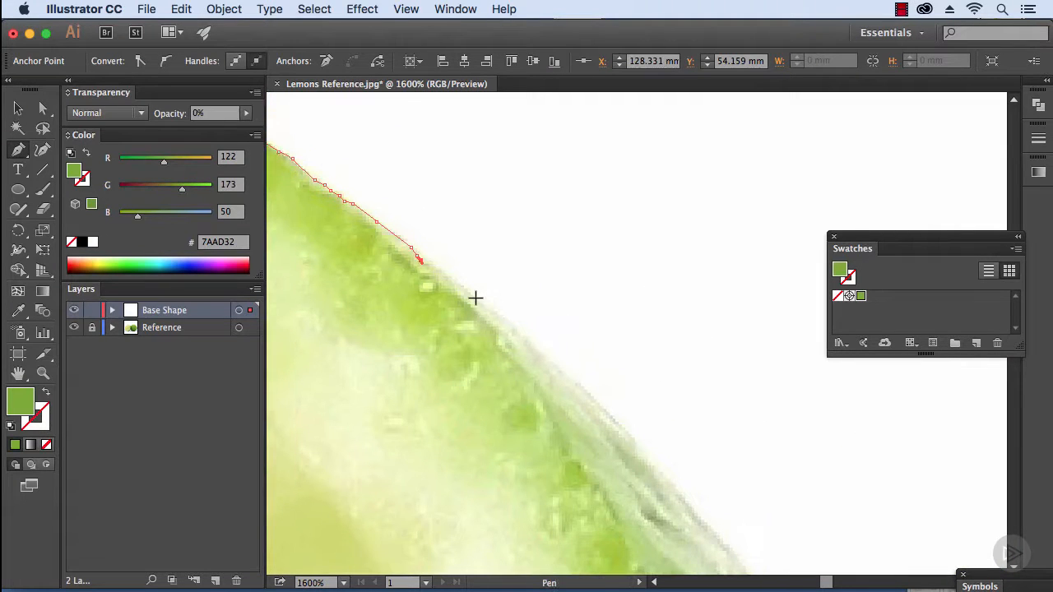
- Trace the pale outer skin on the cut half's right side with longer, slightly curved segments
click(513, 328)
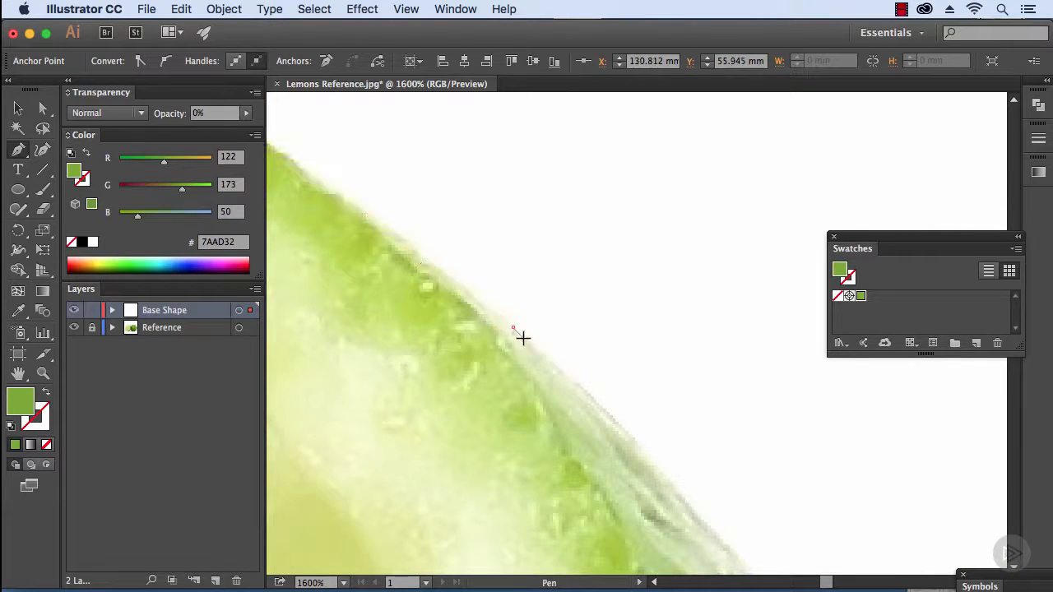
click(532, 348)
drag(620, 429, 548, 322)
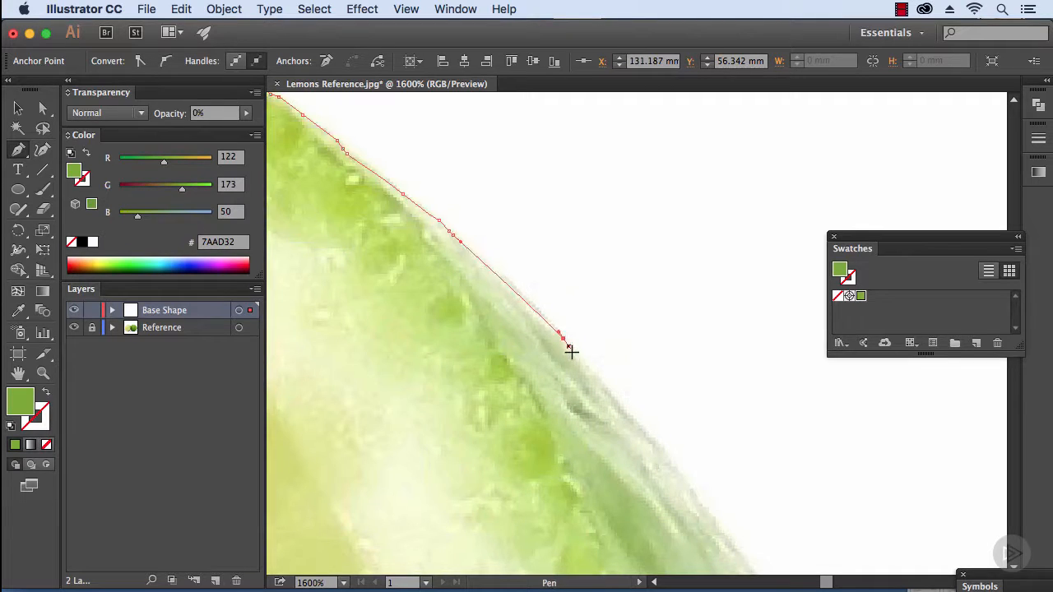
click(571, 351)
scroll(586, 362, down, 5)
scroll(586, 362, right, 4)
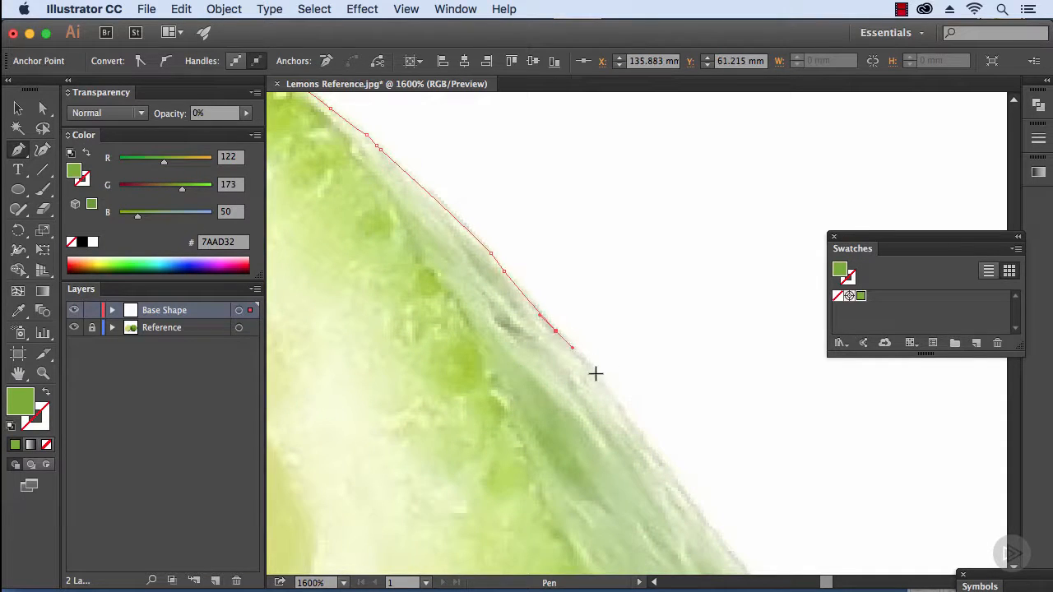
click(596, 374)
- Extend the path down the steep pale skin toward the junction with the whole lime
scroll(630, 387, down, 8)
scroll(629, 387, right, 4)
drag(619, 363, 672, 418)
click(642, 391)
scroll(693, 442, down, 8)
scroll(694, 442, right, 4)
scroll(630, 330, down, 8)
scroll(630, 329, right, 4)
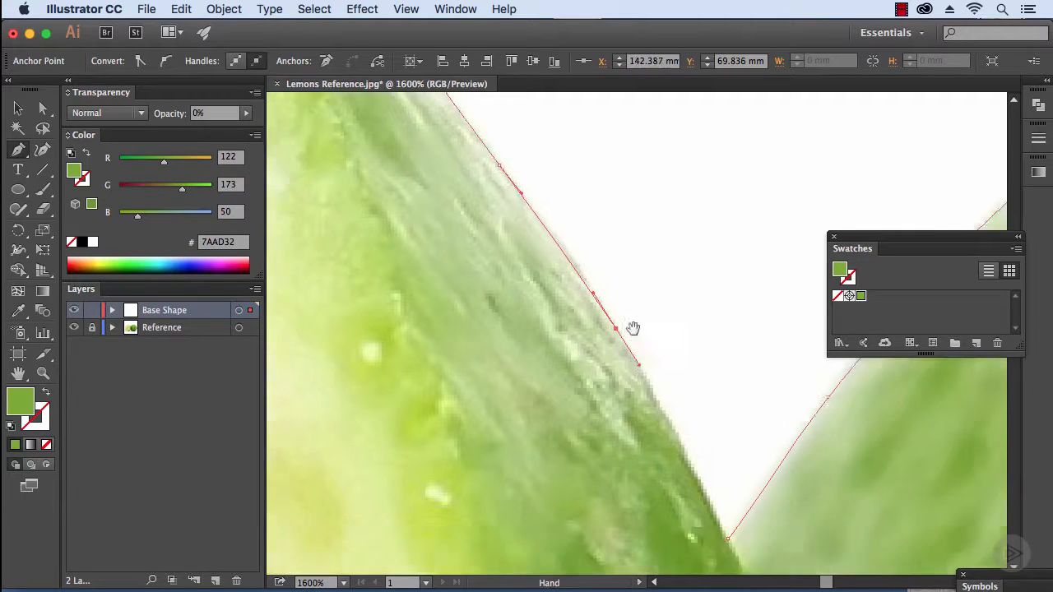
- Trace the last dark green edge down to the junction and close the path on its starting anchor
key(super+equal)
key(super+equal)
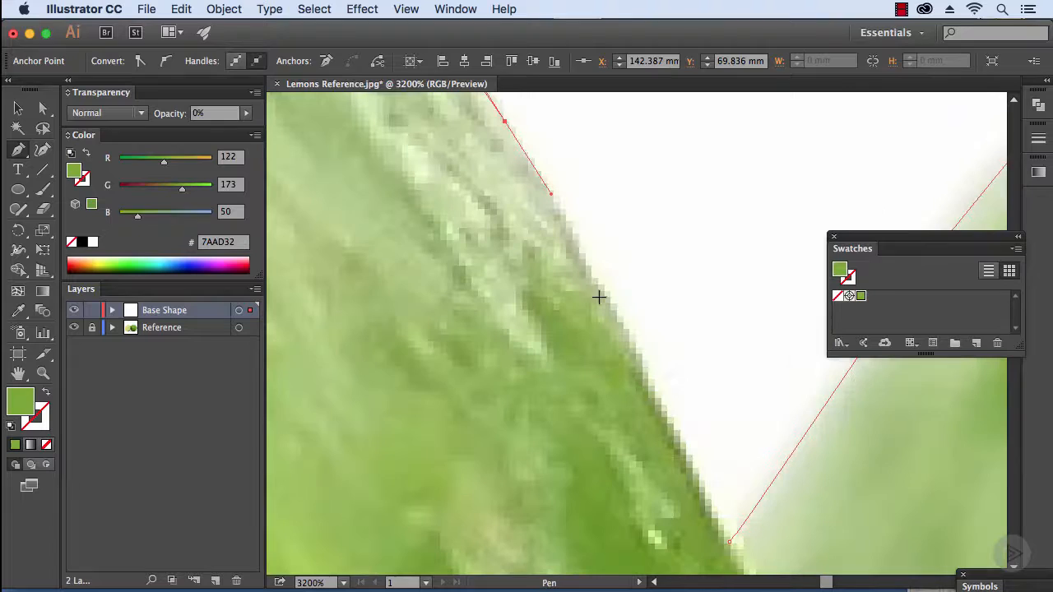
click(587, 270)
click(601, 293)
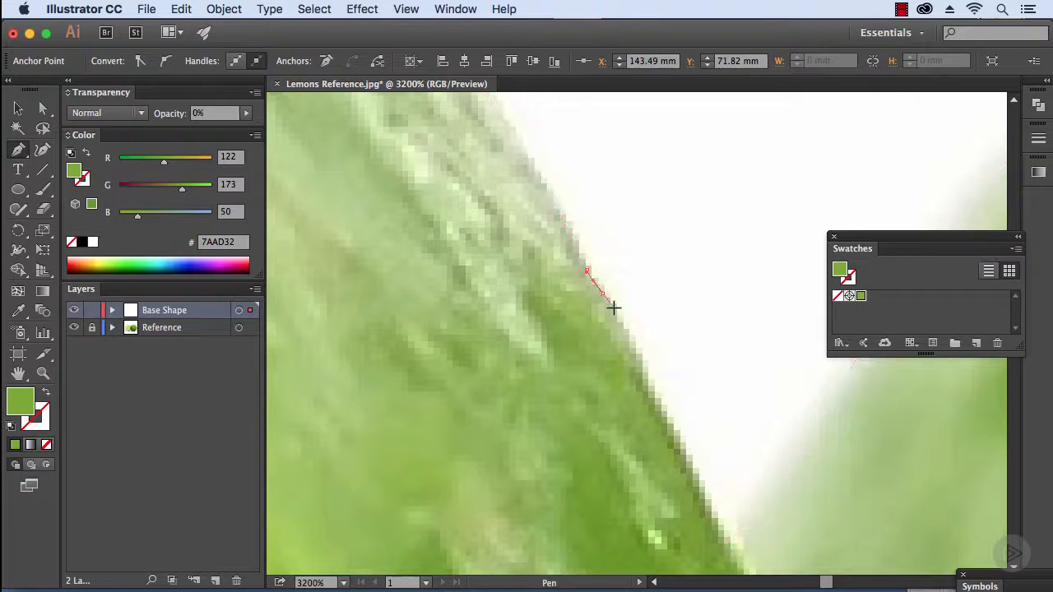
click(643, 366)
click(648, 385)
scroll(681, 464, down, 3)
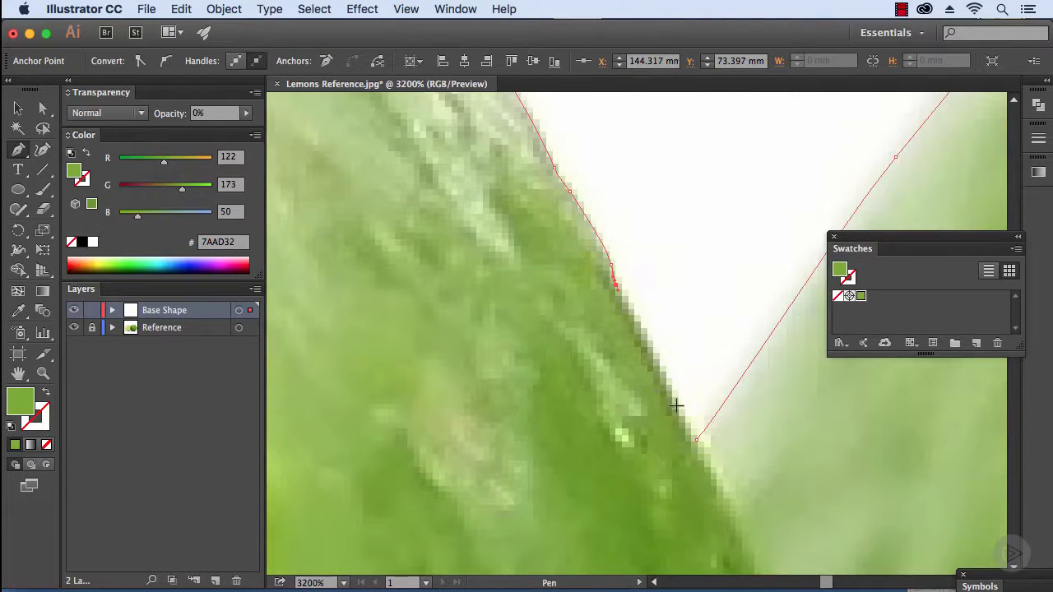
click(676, 407)
click(697, 439)
- Set the closed lime shape's opacity to 100% and view the whole artboard
click(246, 112)
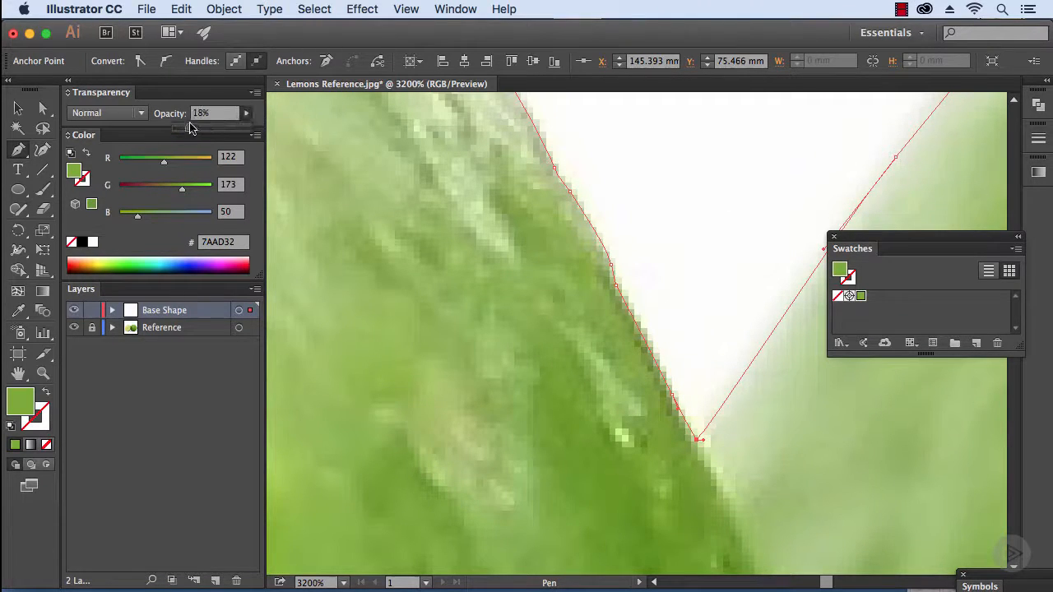
drag(189, 127, 370, 93)
key(super+minus)
key(super+minus)
key(super+minus)
key(super+minus)
key(super+minus)
key(super+minus)
key(super+minus)
key(super+minus)
key(super+minus)
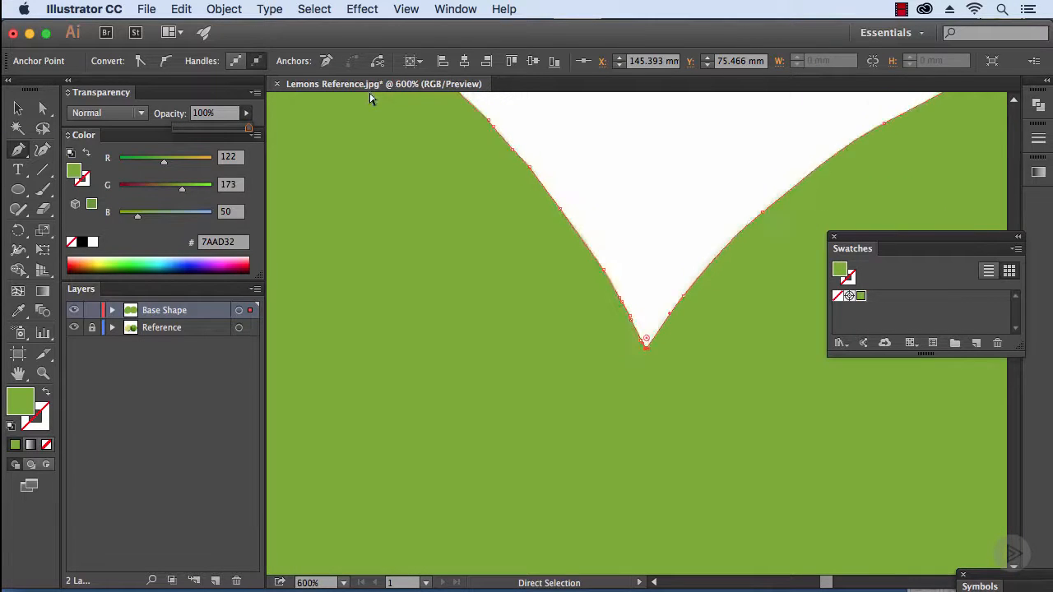
key(super+minus)
key(super+minus)
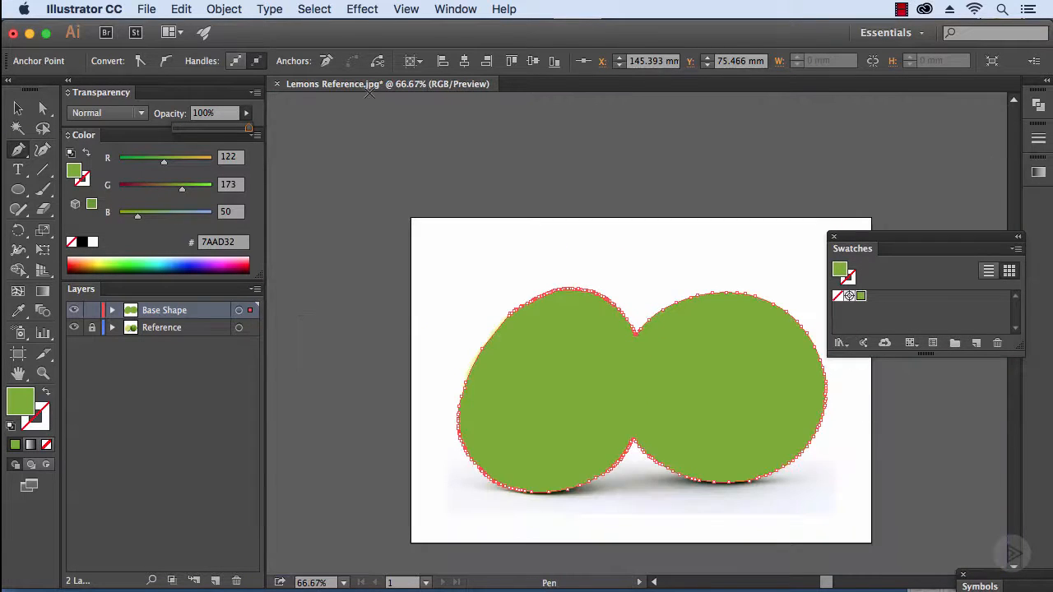
- Deselect the shape and compare it with the photo by hiding and showing the Base Shape layer
click(19, 110)
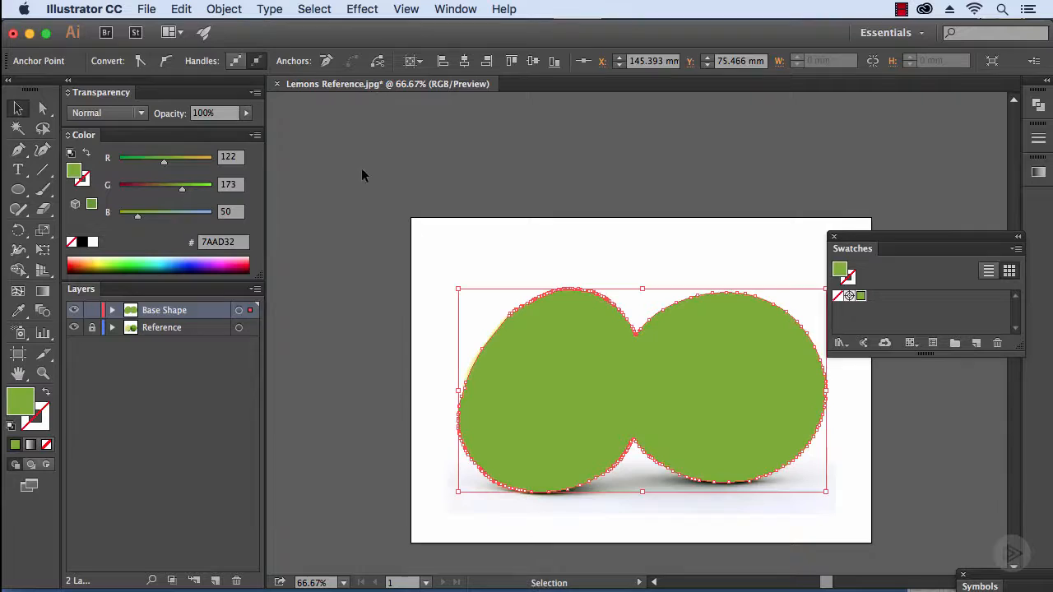
click(428, 165)
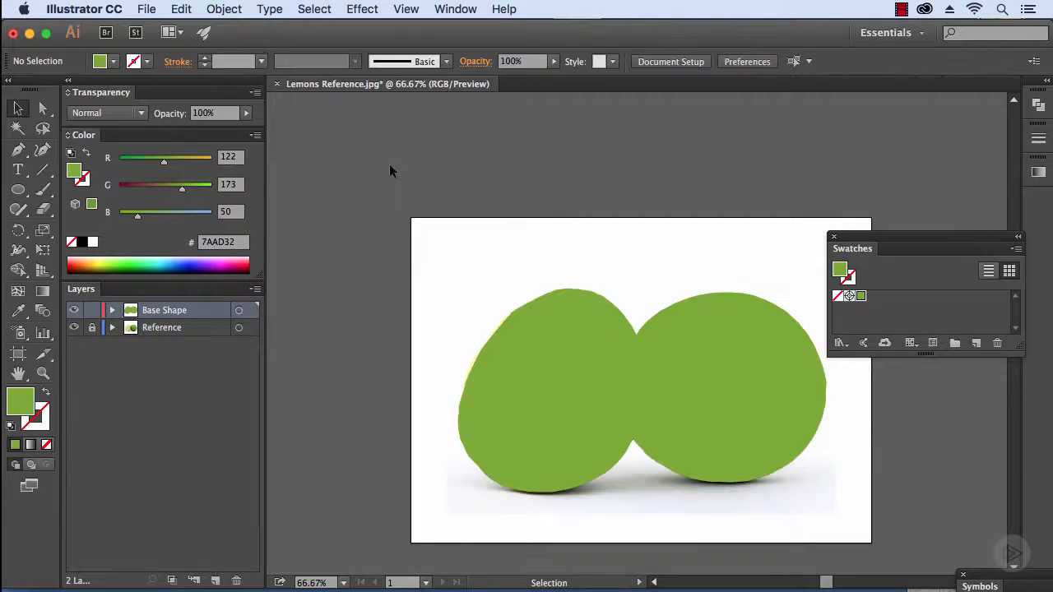
click(74, 311)
click(74, 311)
key(super+=)
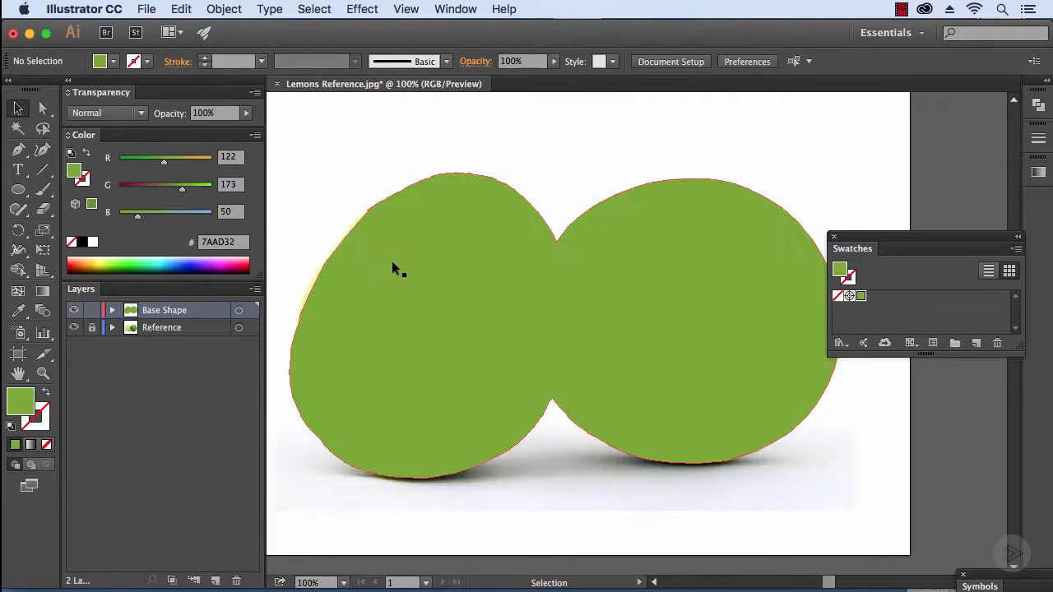